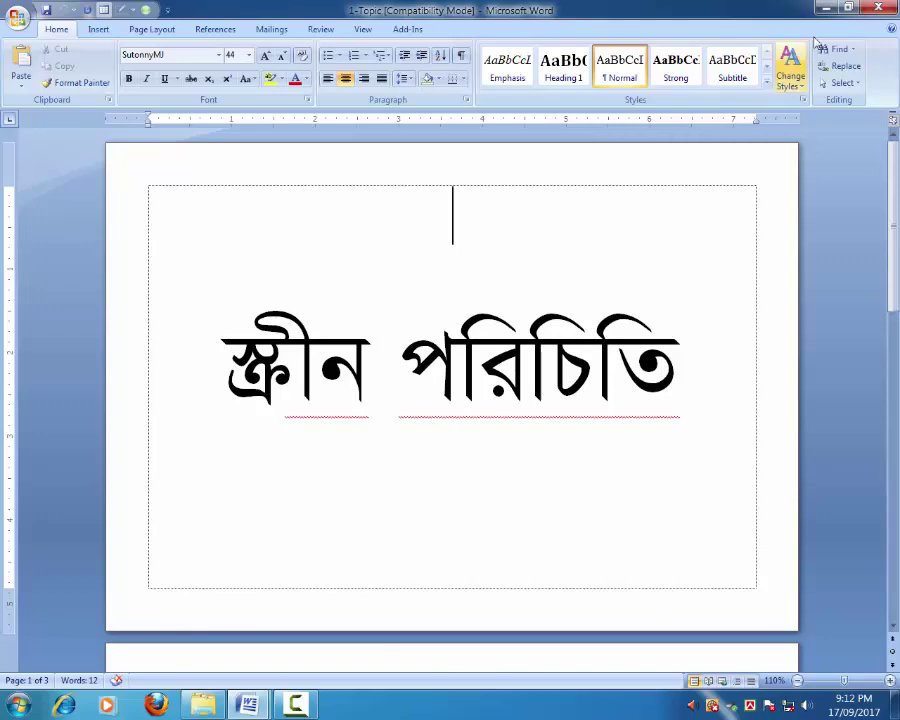
# - View the 2-Power Switch document in place of the 1-Topic document, then return to the desktop and outline its area
pyautogui.click(824, 7)
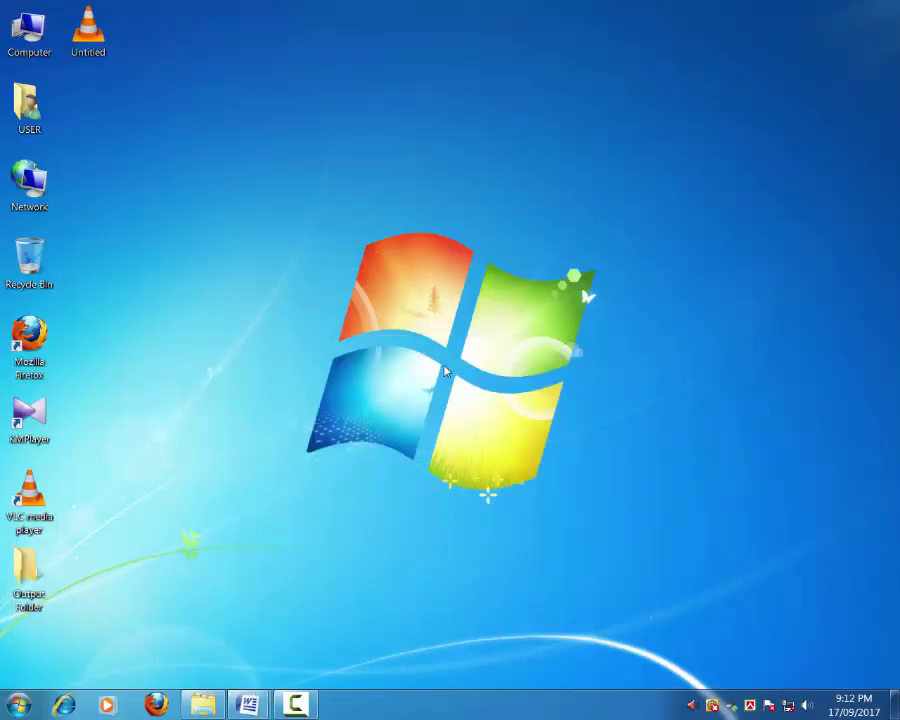
pyautogui.moveTo(246, 710)
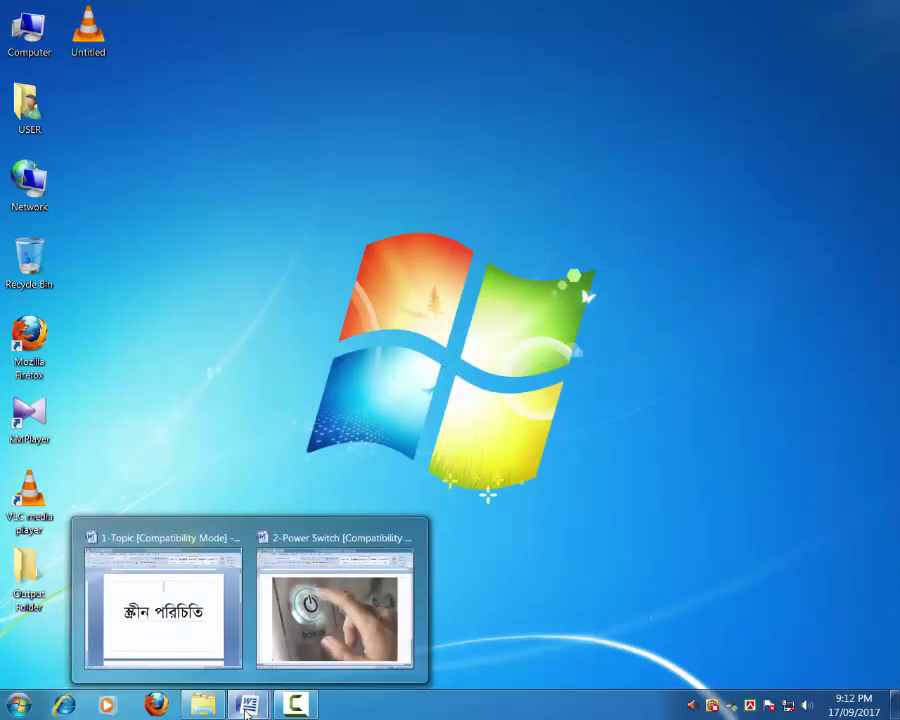
pyautogui.click(338, 618)
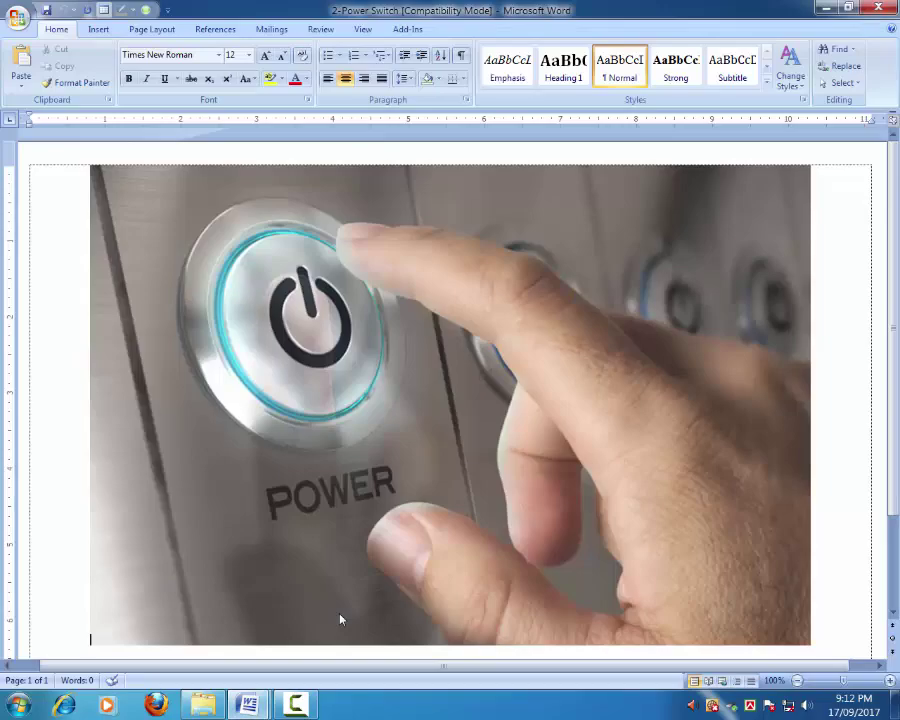
pyautogui.click(830, 10)
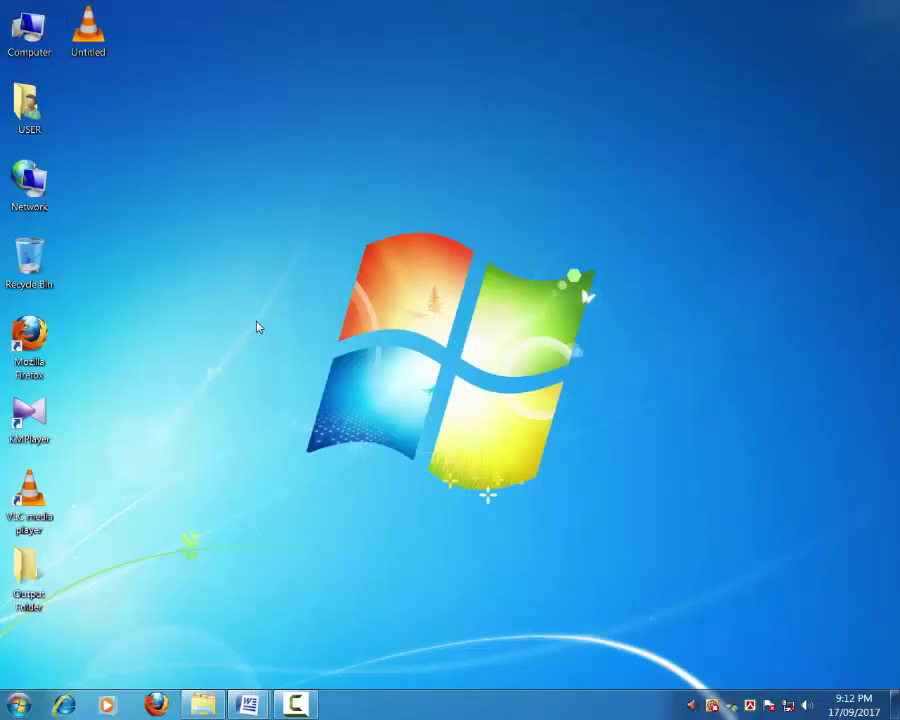
pyautogui.moveTo(112, 177); pyautogui.dragTo(697, 605)
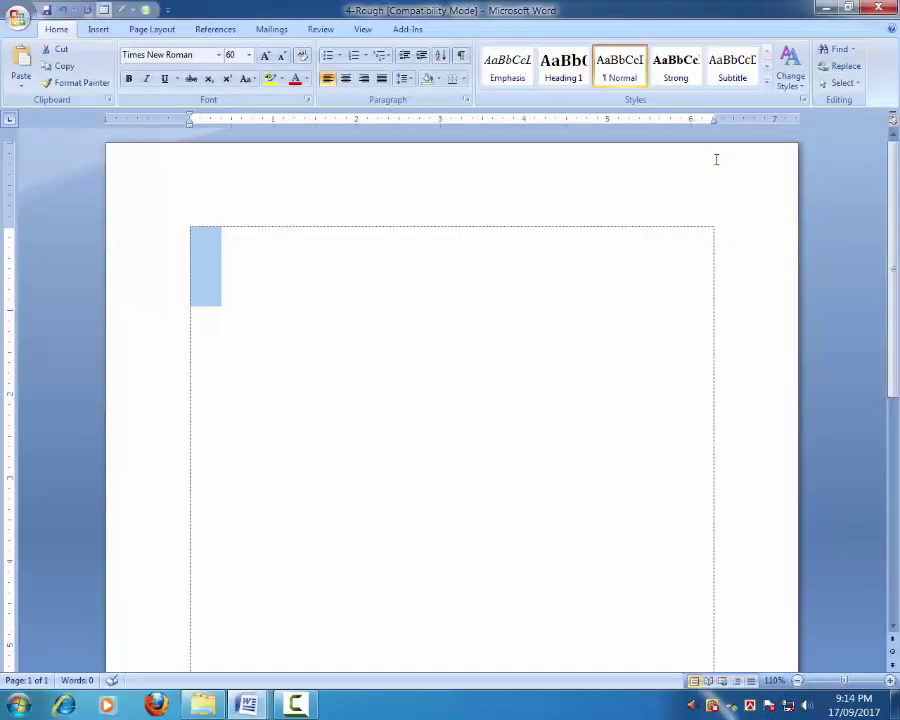
# - Enter "Opening Screen", "or" and "Desktop" on separate centred lines in the 4-Rough document
pyautogui.write('Opening Screen')
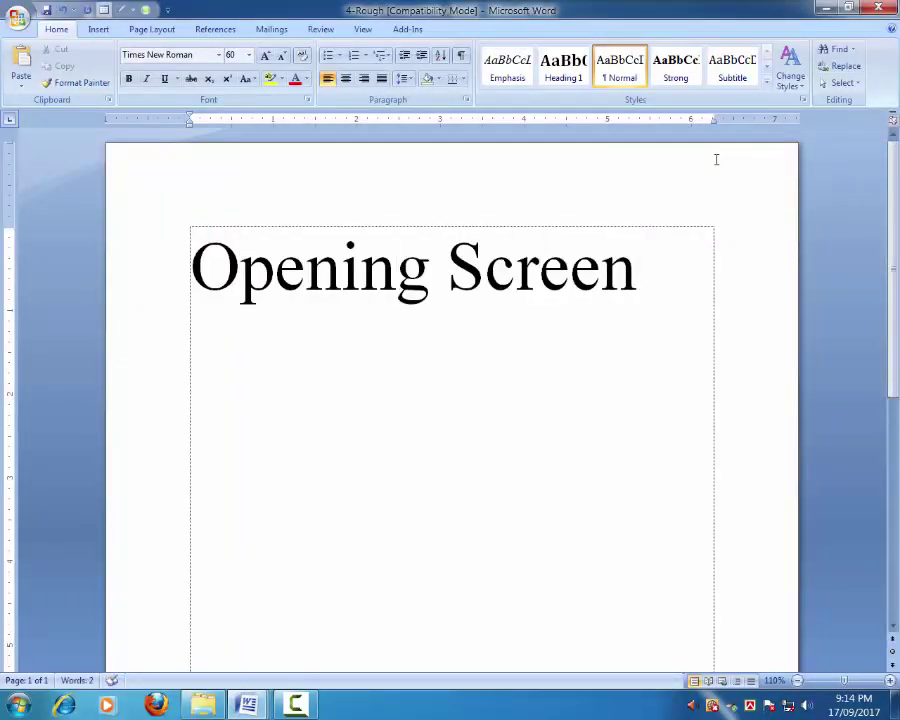
pyautogui.press('Return')
pyautogui.hotkey('ctrl', 'a')
pyautogui.hotkey('ctrl', 'e')
pyautogui.write('or')
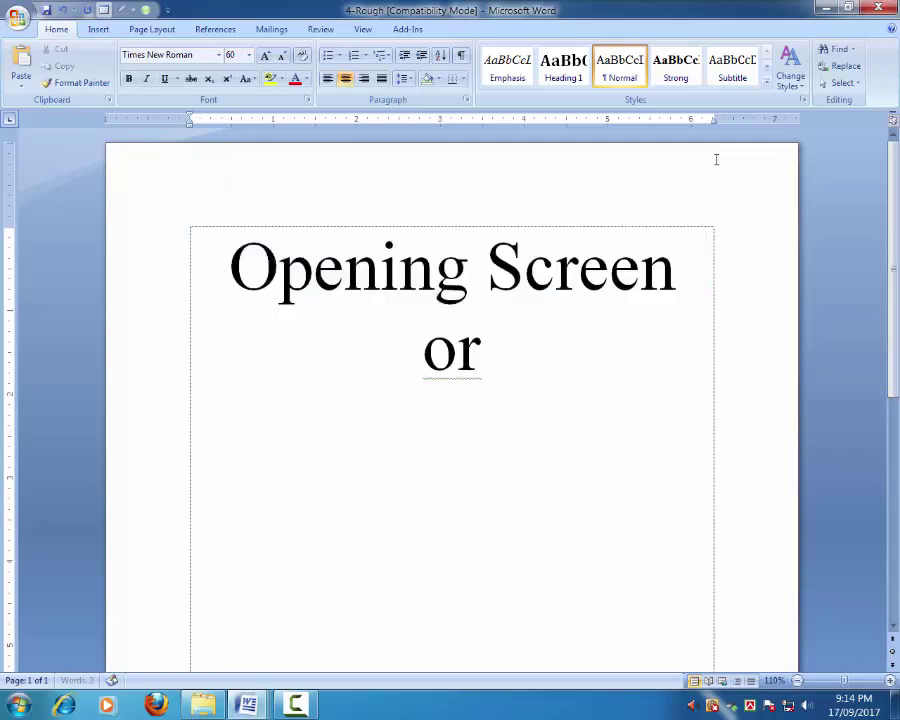
pyautogui.press('Return')
pyautogui.write('Desktop')
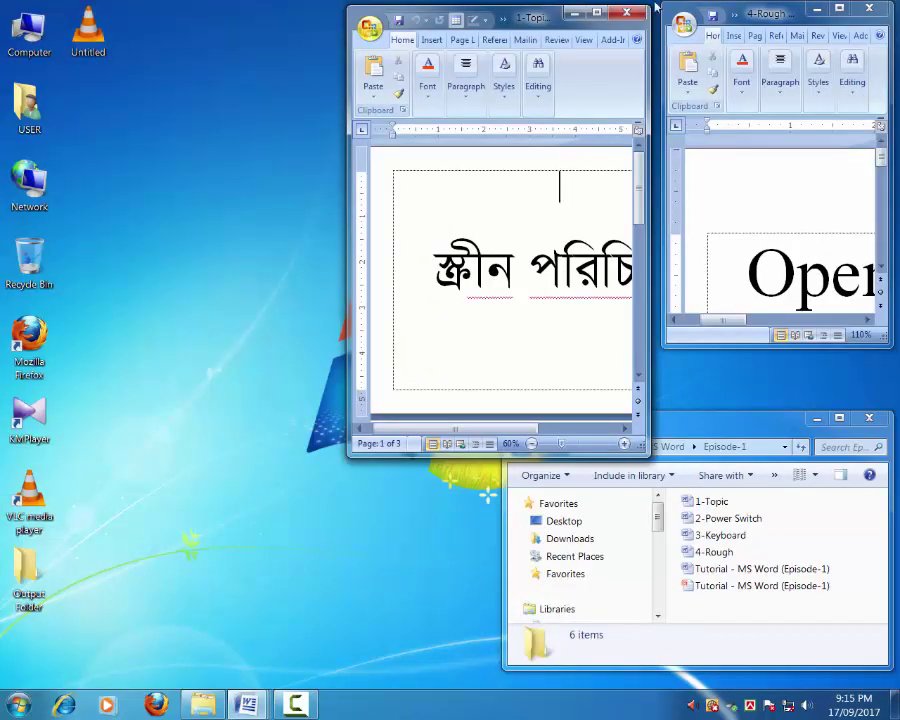
# - Highlight the icons on the desktop and minimise all open windows
pyautogui.click(94, 29)
pyautogui.moveTo(183, 9); pyautogui.dragTo(30, 640)
pyautogui.click(92, 30)
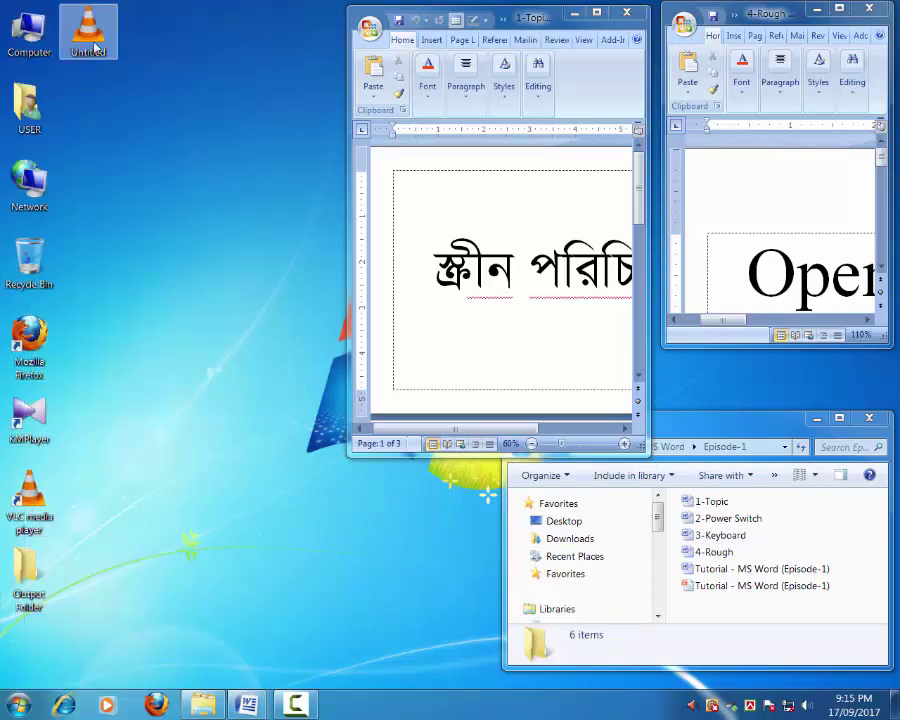
pyautogui.click(27, 32)
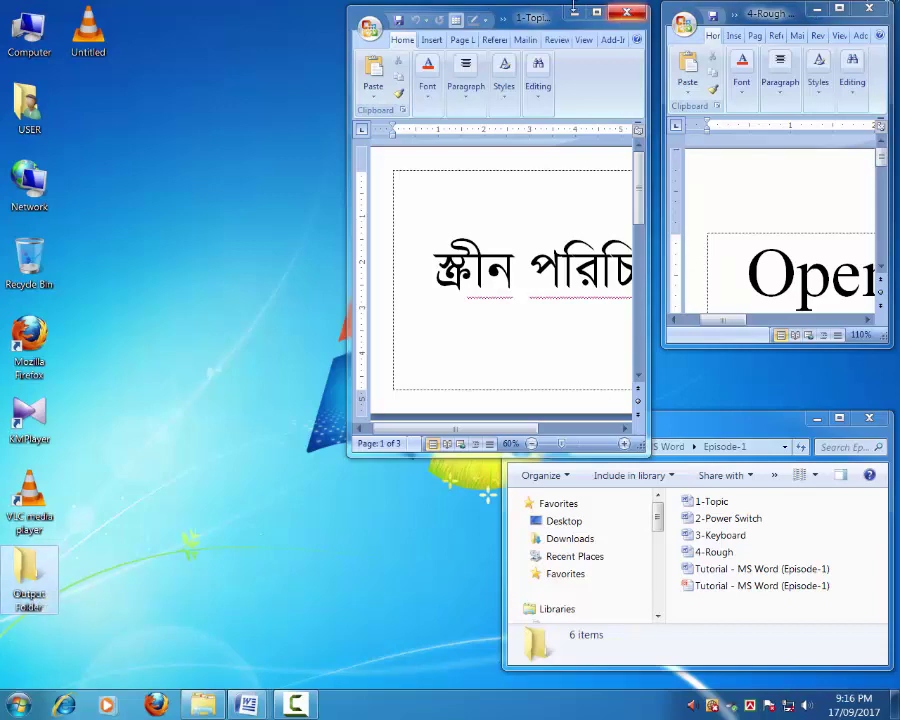
pyautogui.press('super+d')
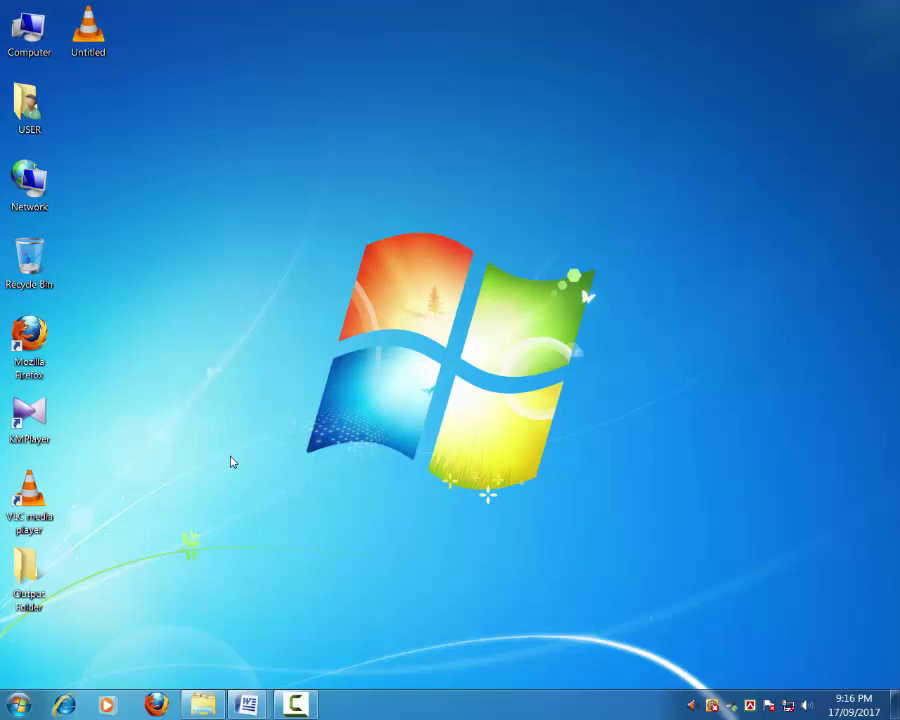
# - Open the Mouse settings from the Control Panel and move the double-click speed to the middle of its range
pyautogui.click(19, 706)
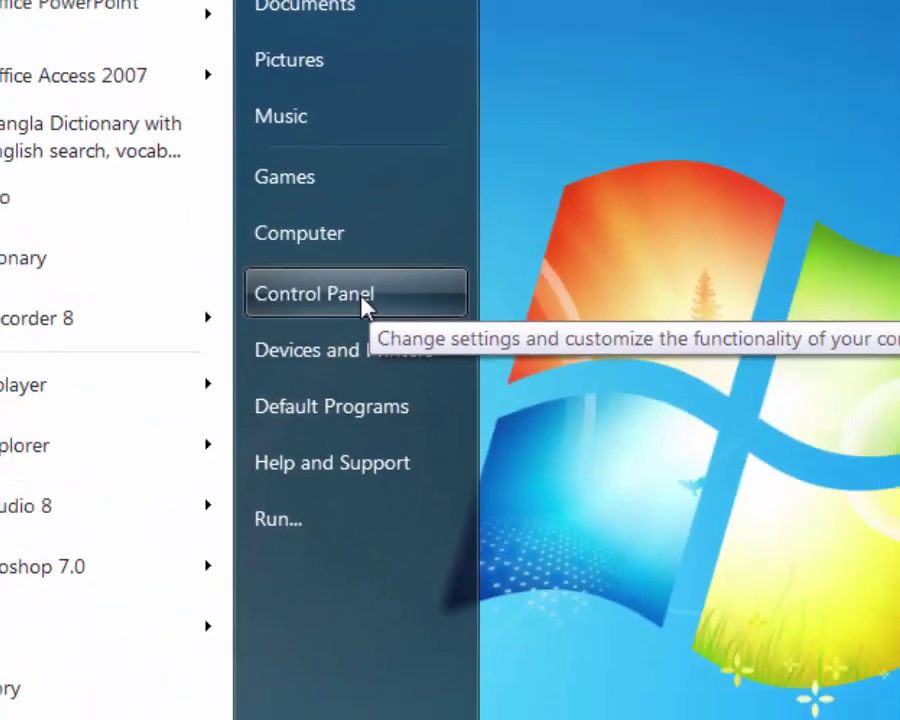
pyautogui.click(364, 305)
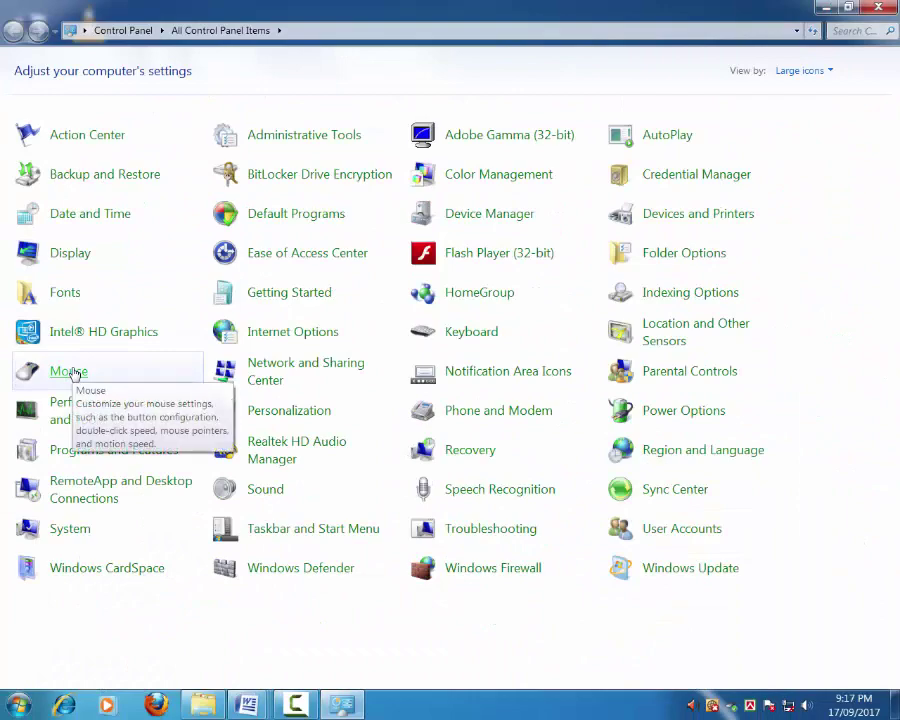
pyautogui.click(73, 373)
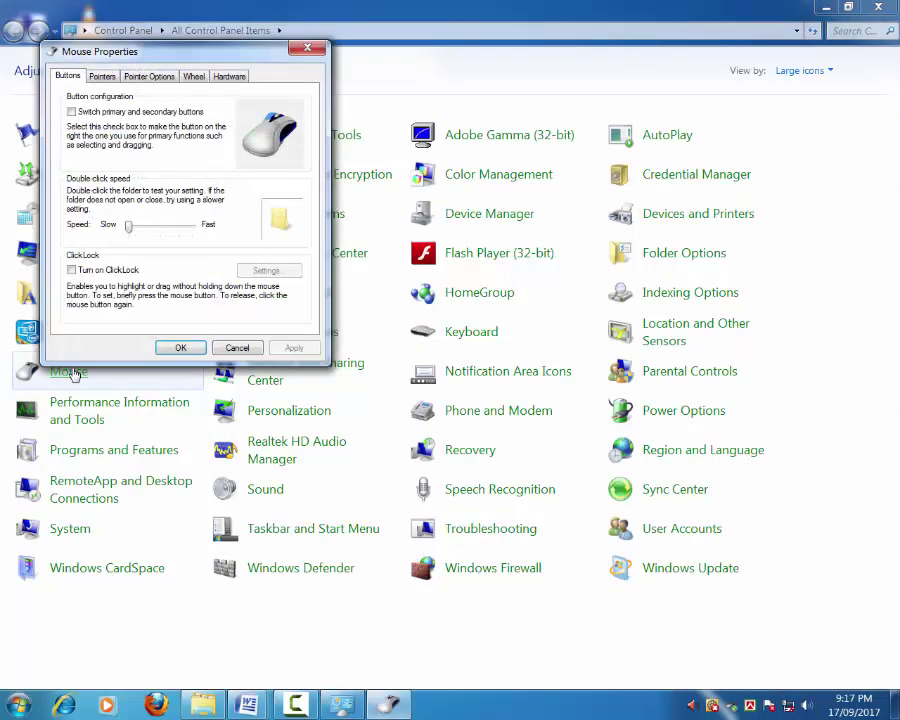
pyautogui.moveTo(180, 56); pyautogui.dragTo(286, 166)
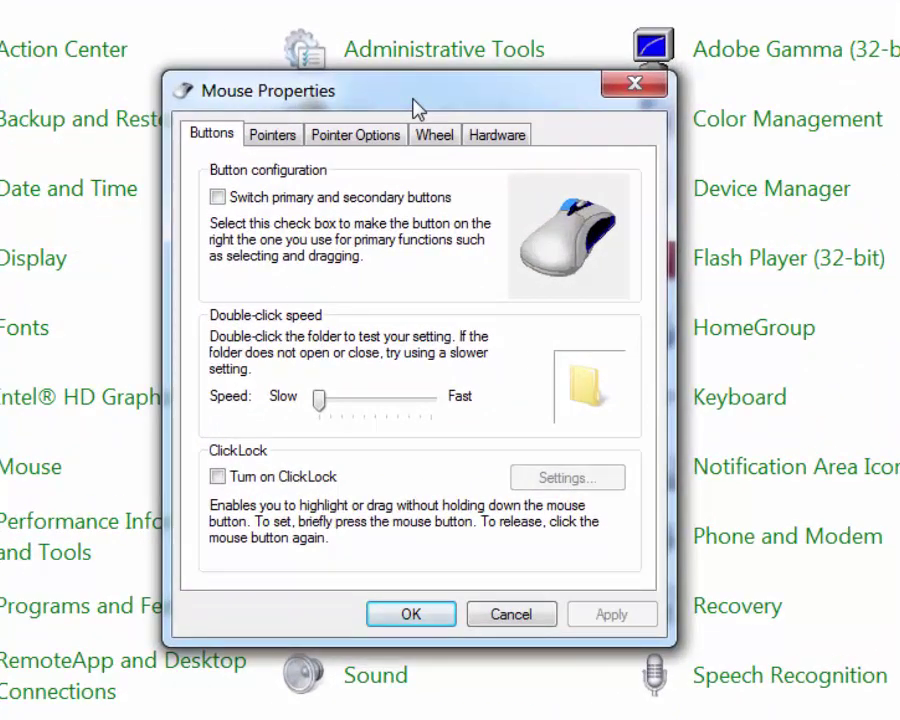
pyautogui.moveTo(319, 400); pyautogui.dragTo(374, 410)
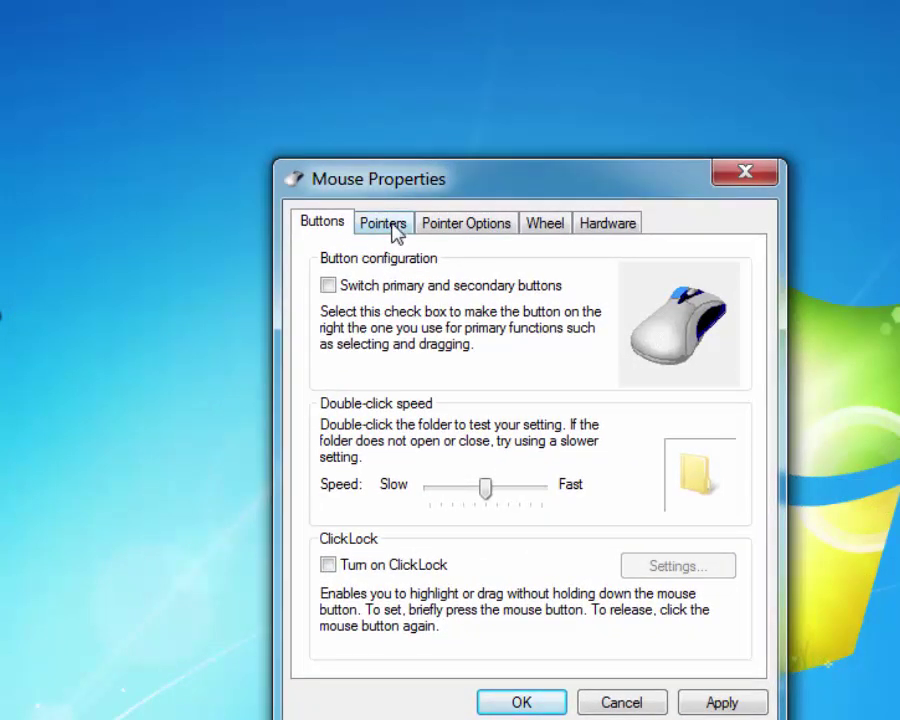
# - Look through the pointer scheme, pointer options, wheel and hardware settings, then return to the mouse button settings
pyautogui.click(393, 226)
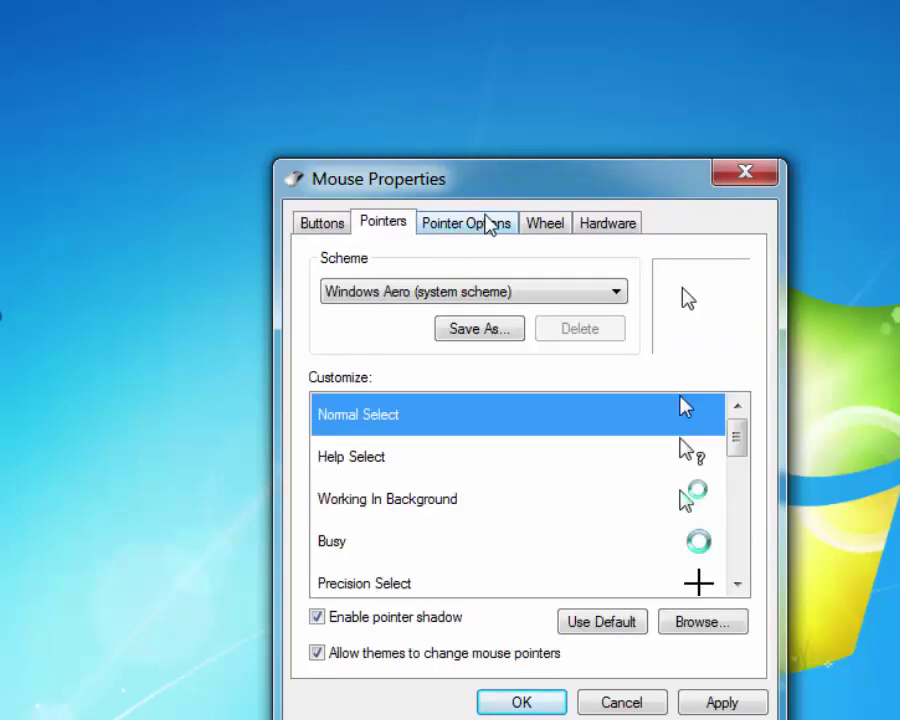
pyautogui.click(496, 228)
pyautogui.click(543, 226)
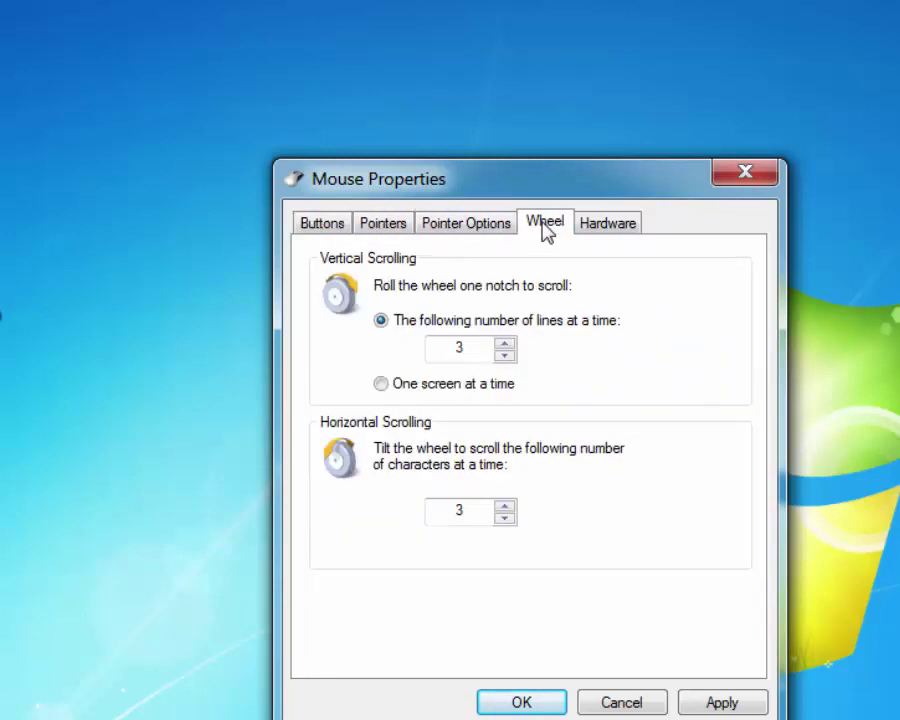
pyautogui.click(622, 222)
pyautogui.click(324, 230)
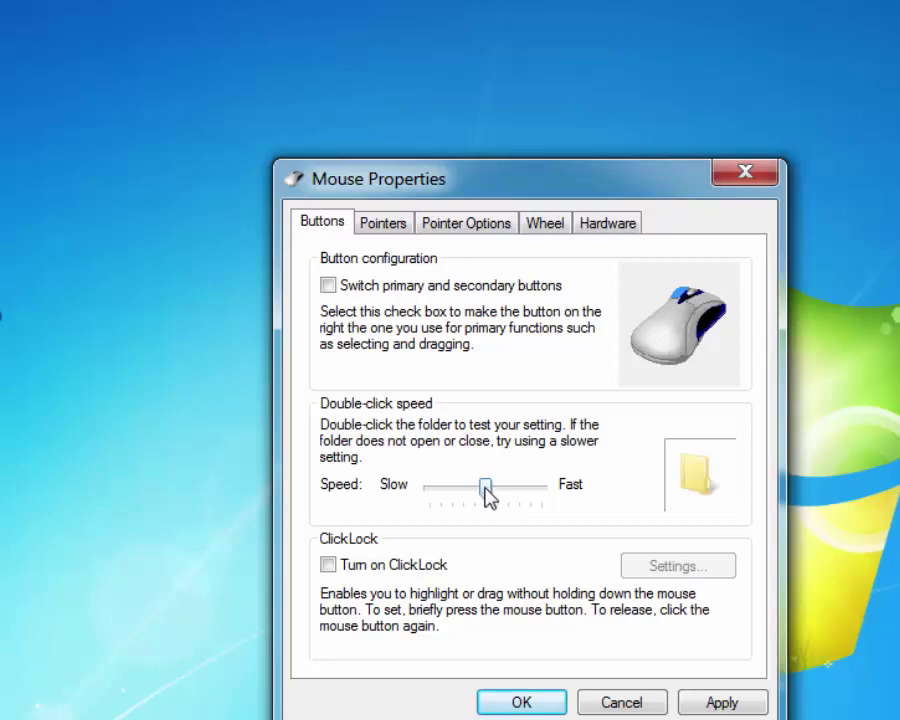
# - Lower the double-click speed to its slowest, return it to the middle of the range and apply it
pyautogui.moveTo(487, 495); pyautogui.dragTo(418, 503)
pyautogui.moveTo(428, 488); pyautogui.dragTo(490, 500)
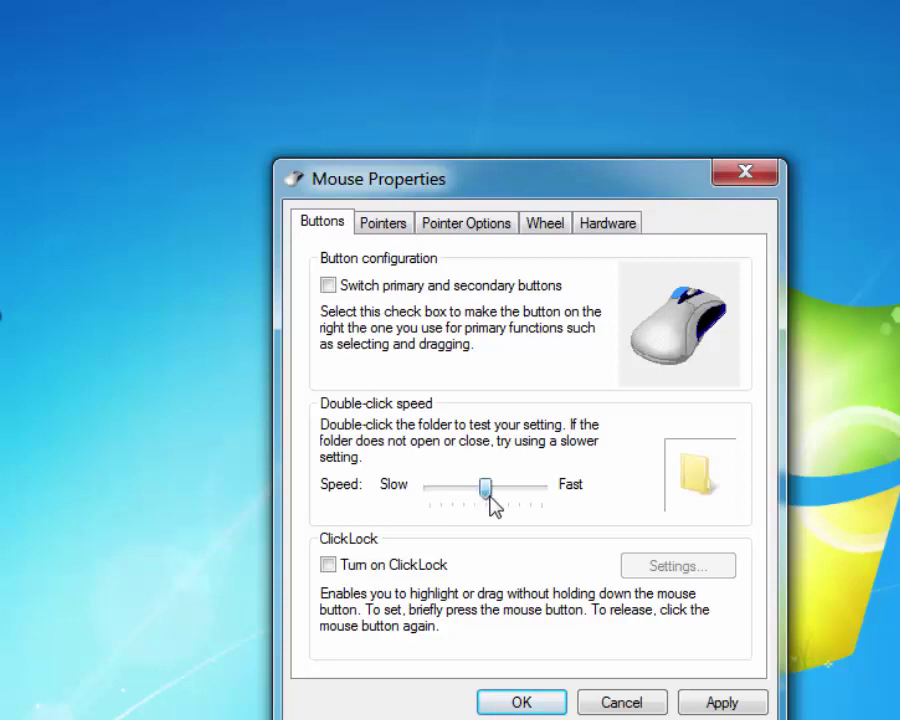
pyautogui.click(734, 703)
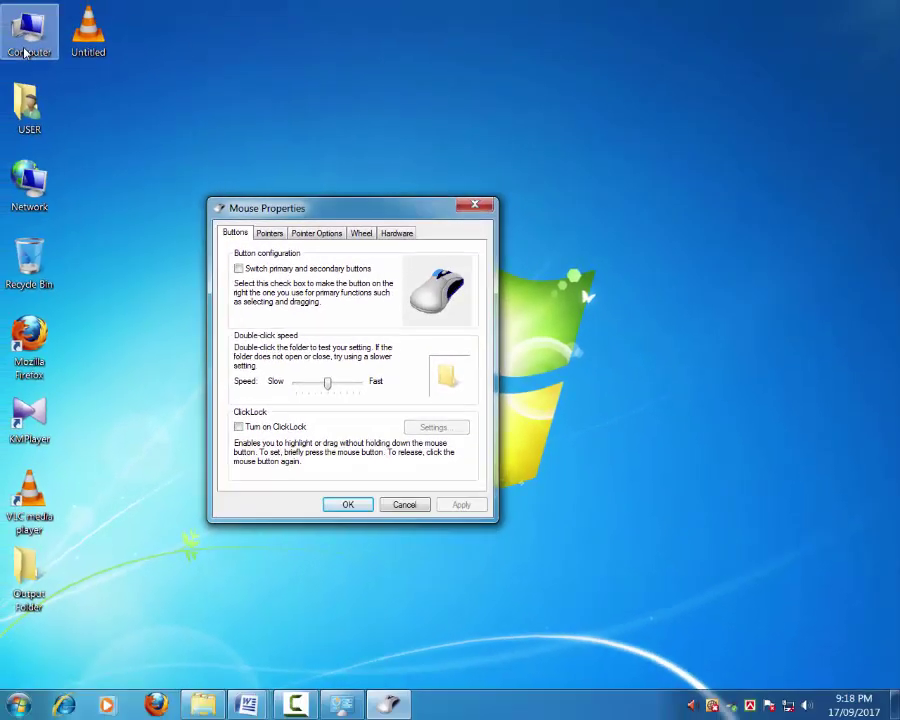
# - Test the double-click speed by opening and closing the Computer window twice
pyautogui.doubleClick(26, 36)
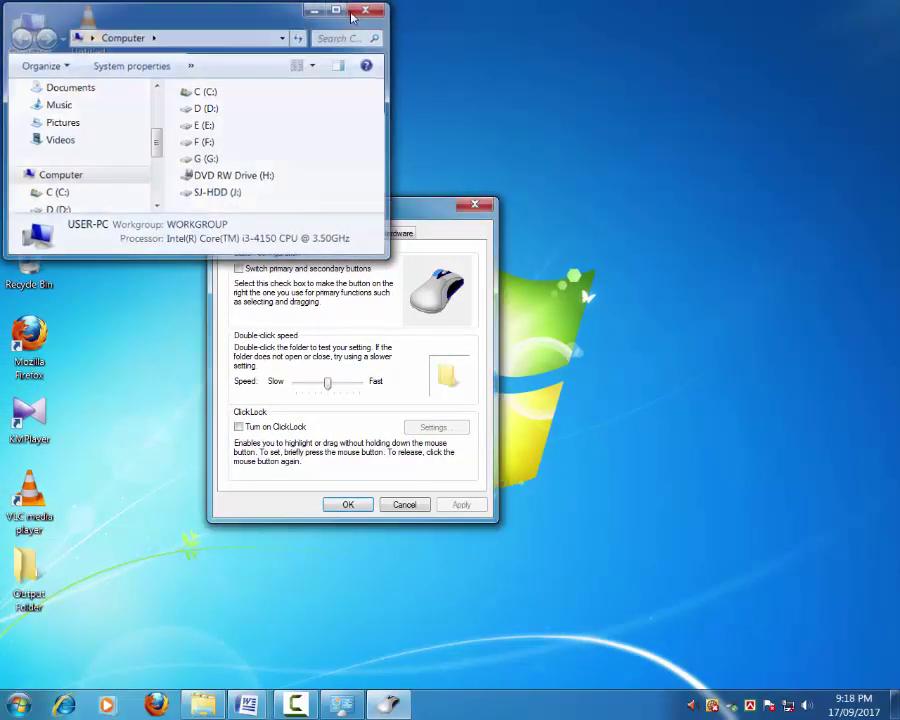
pyautogui.click(366, 9)
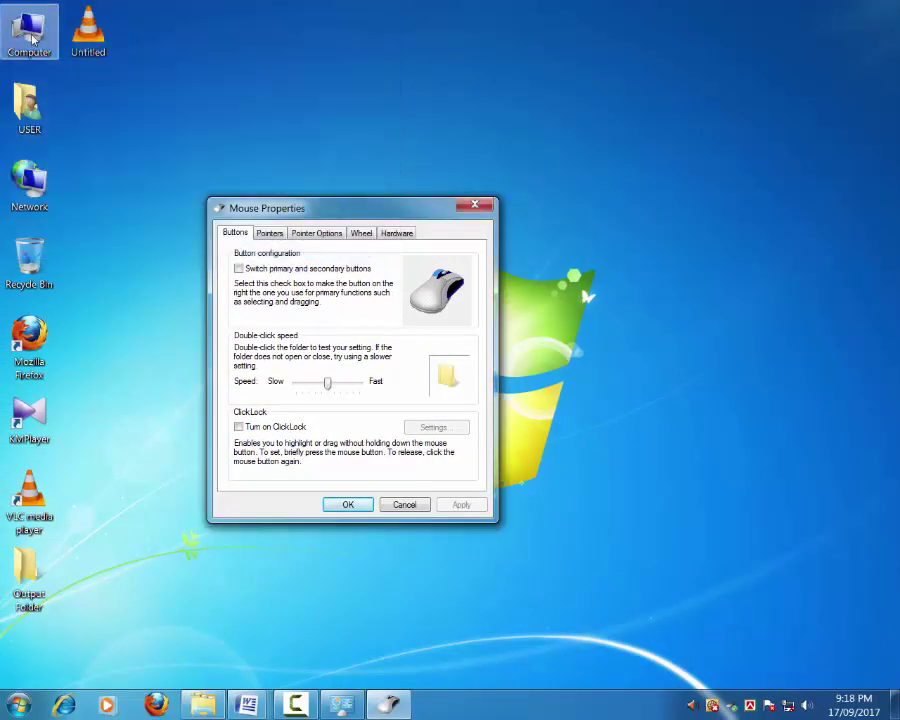
pyautogui.doubleClick(32, 38)
pyautogui.click(372, 10)
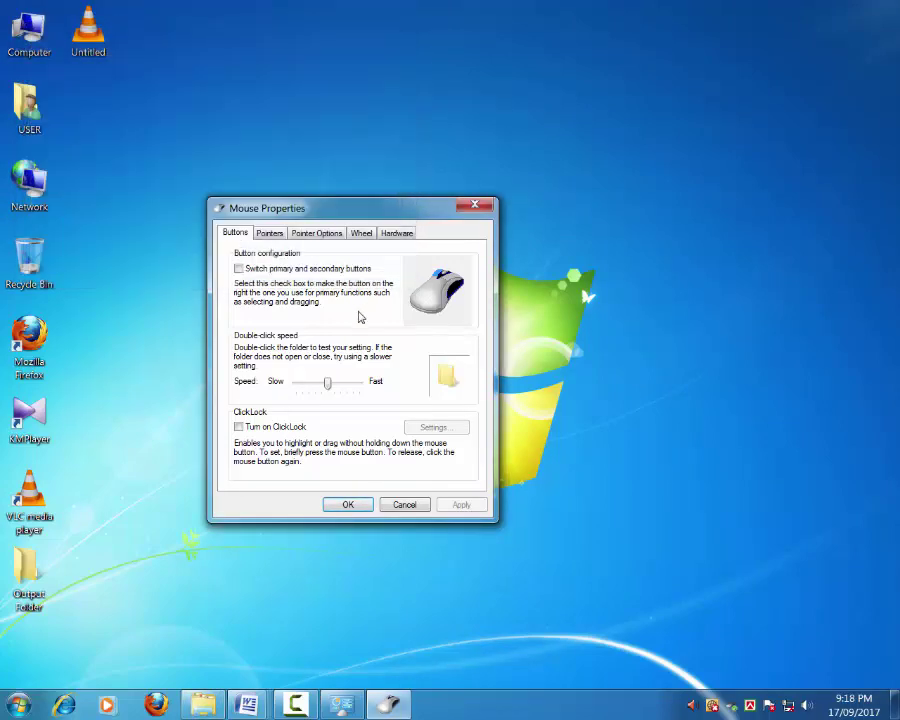
# - Set the double-click speed to its fastest, apply it and try to open Computer from the desktop
pyautogui.moveTo(327, 384); pyautogui.dragTo(359, 384)
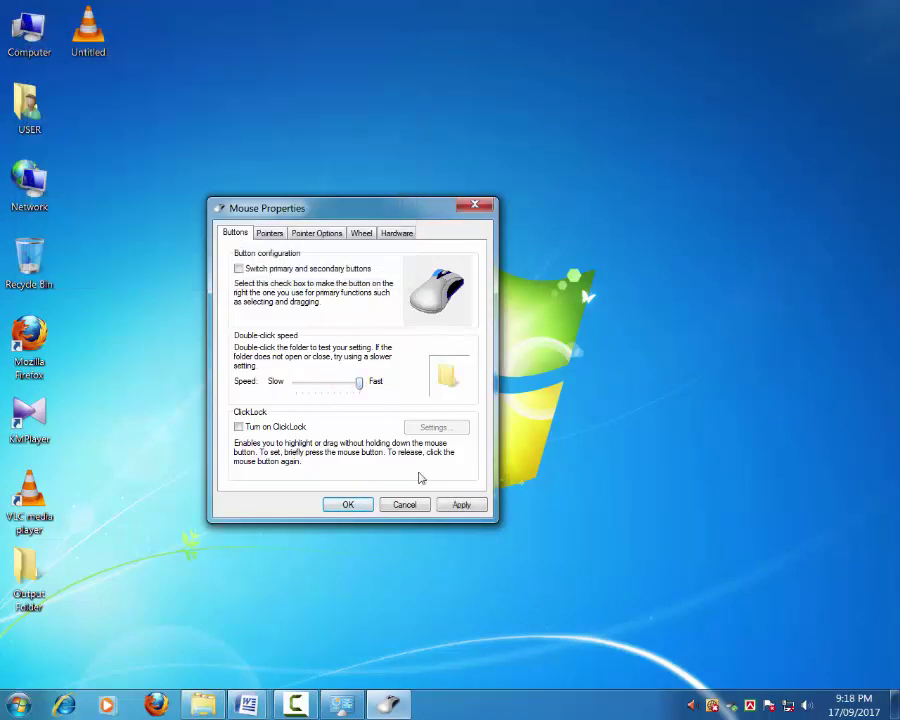
pyautogui.click(460, 506)
pyautogui.click(460, 506)
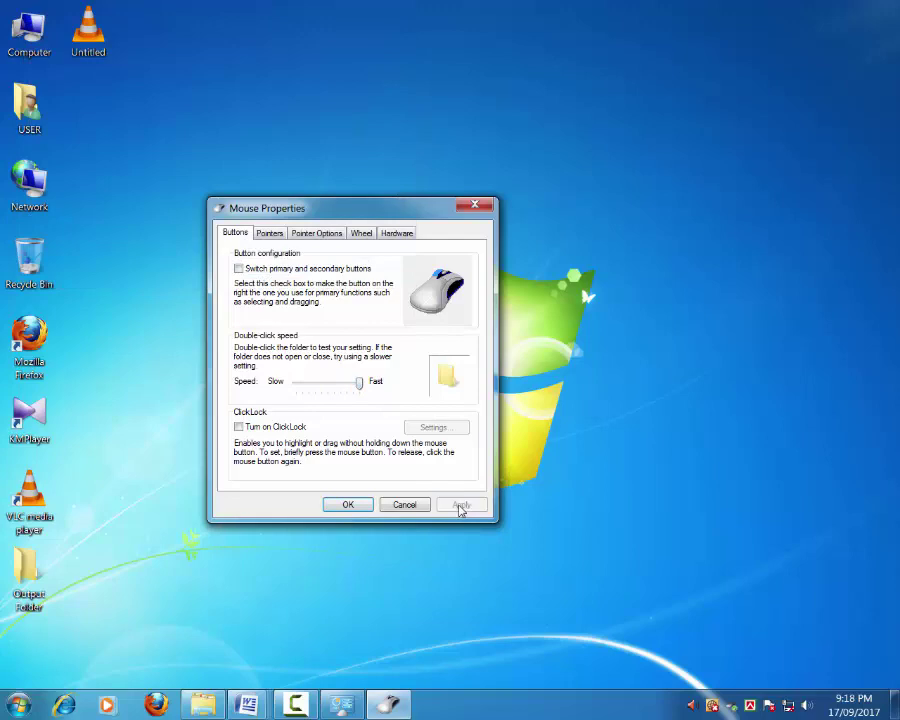
pyautogui.doubleClick(40, 47)
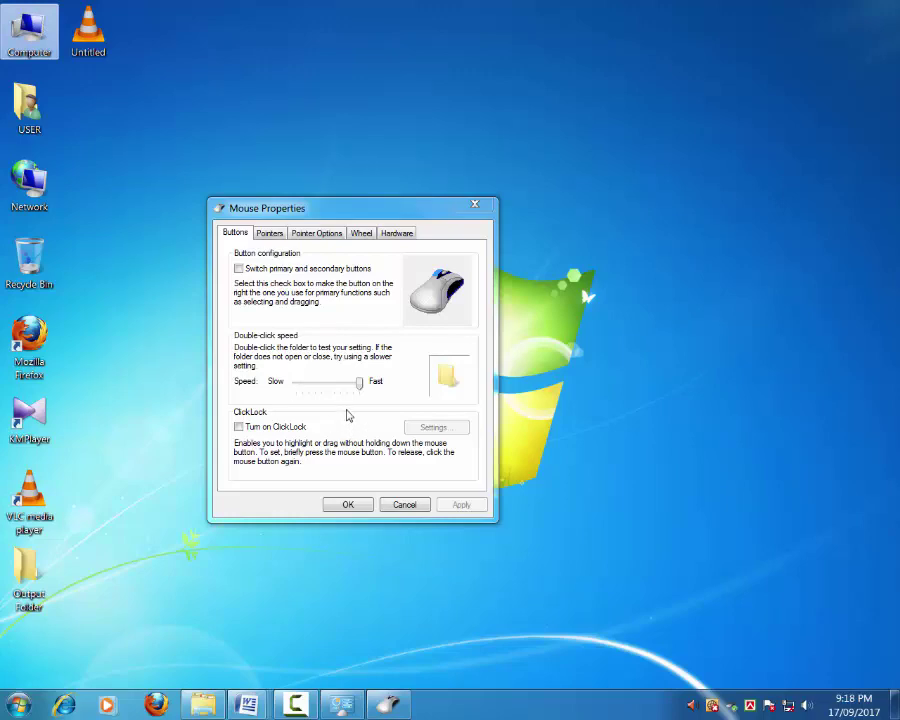
# - Apply the slowest double-click speed and test it by opening and closing Computer and Output Folder
pyautogui.moveTo(362, 386); pyautogui.dragTo(295, 386)
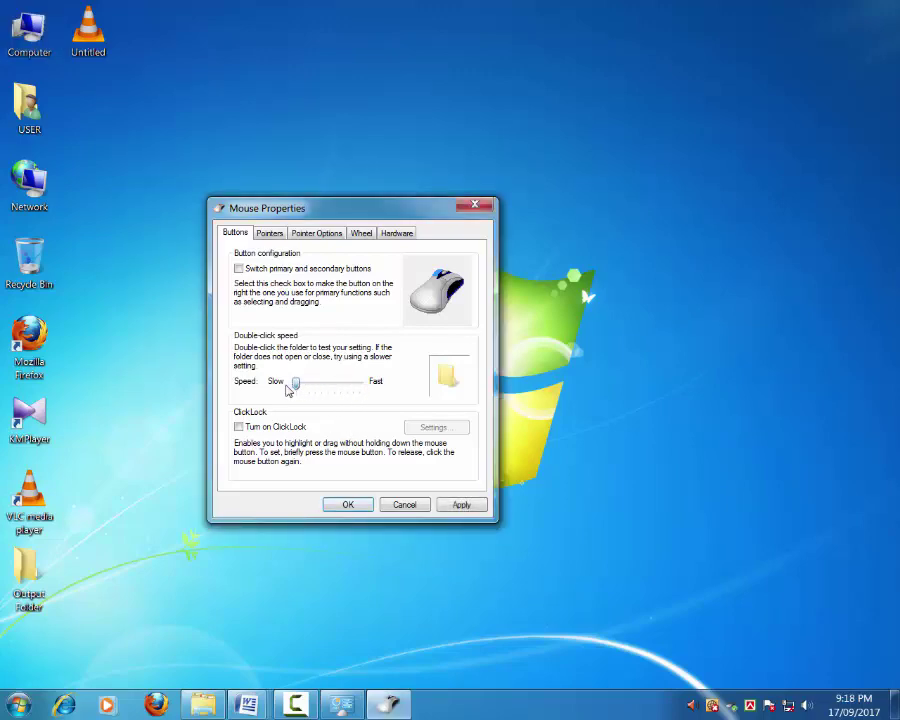
pyautogui.click(446, 509)
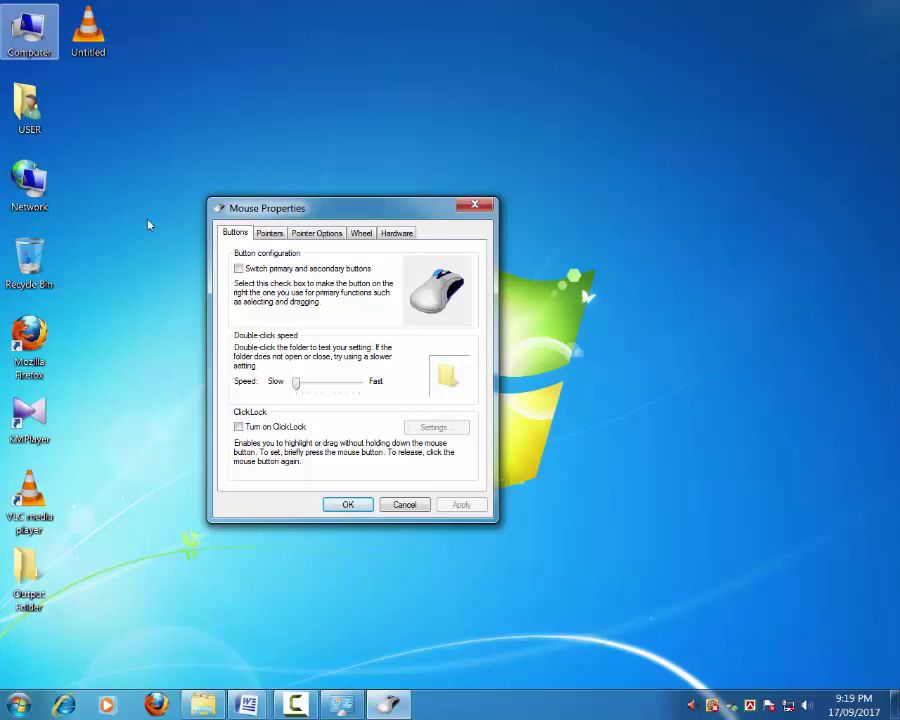
pyautogui.doubleClick(31, 28)
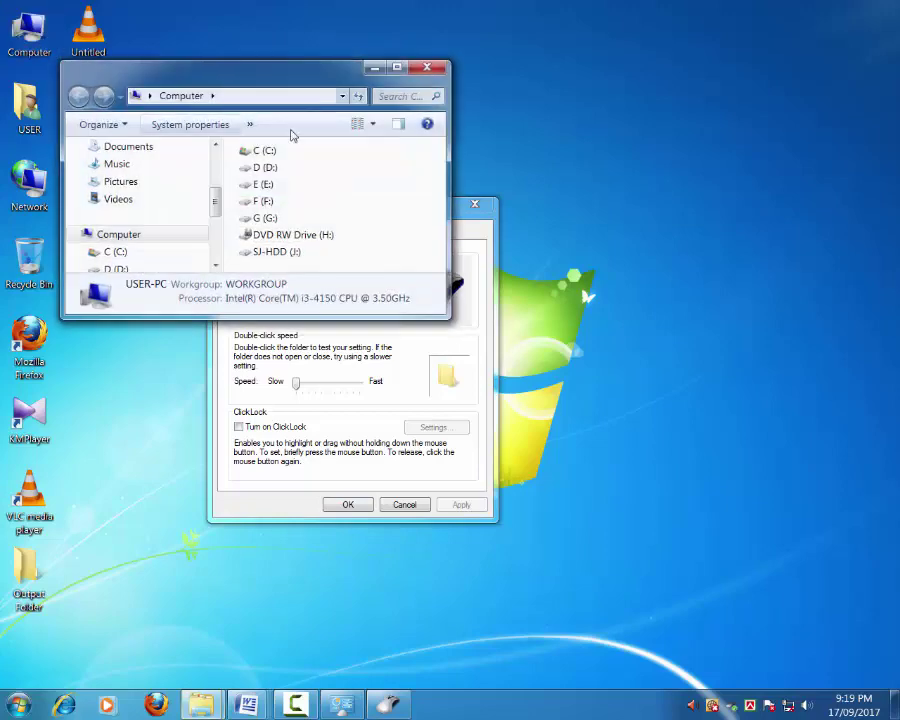
pyautogui.click(428, 70)
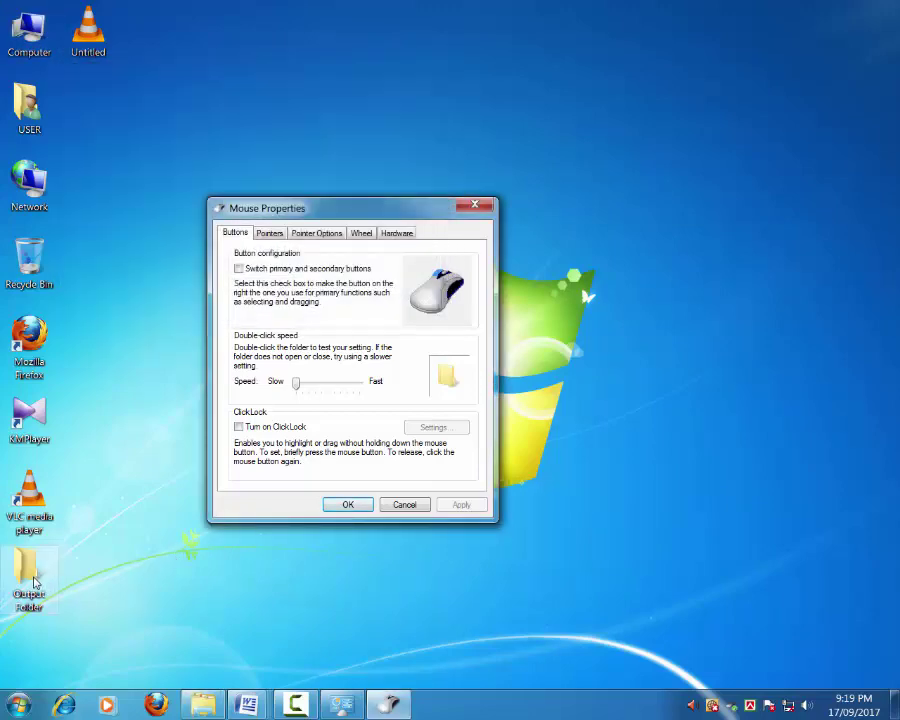
pyautogui.doubleClick(34, 582)
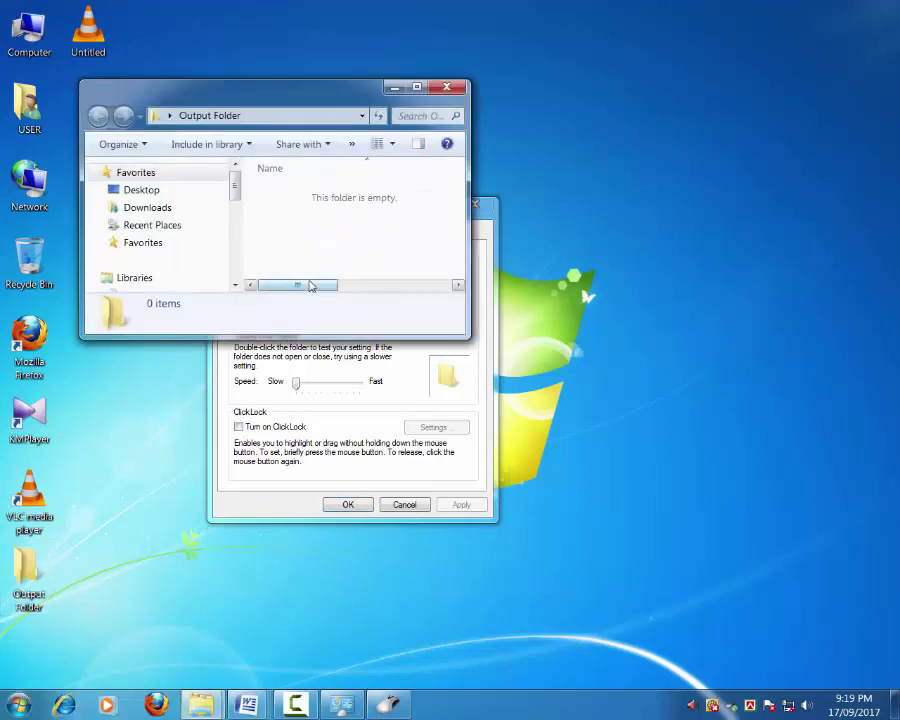
pyautogui.click(447, 88)
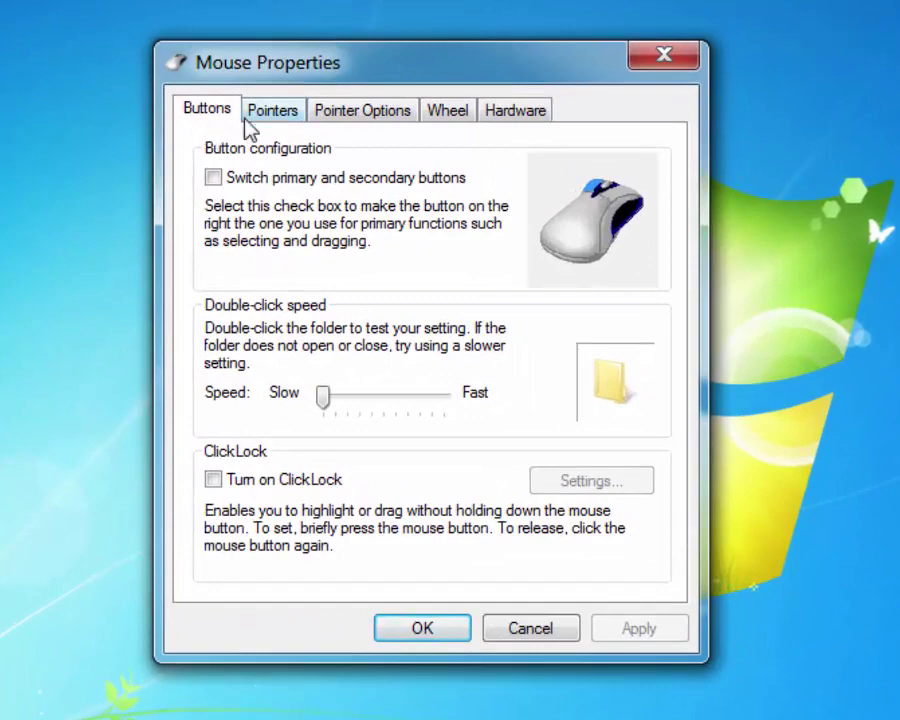
# - Lower the mouse pointer speed gradually to its slowest, raise it to its fastest and apply the setting
pyautogui.click(370, 116)
pyautogui.moveTo(444, 205); pyautogui.dragTo(369, 211)
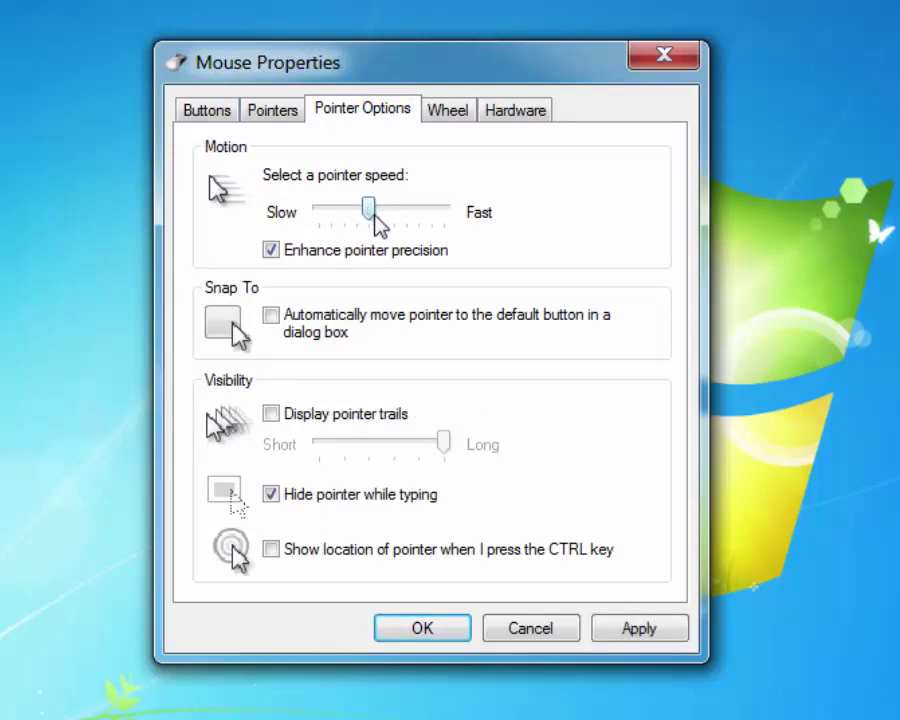
pyautogui.moveTo(370, 210)
pyautogui.mouseDown()
pyautogui.moveTo(446, 214)
pyautogui.moveTo(360, 212)
pyautogui.mouseUp()
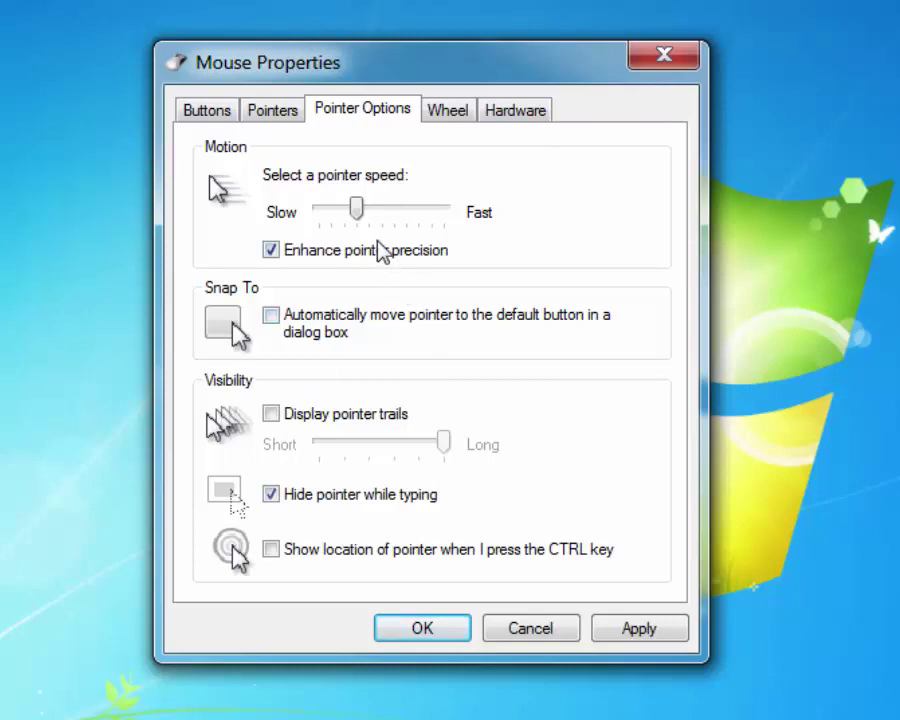
pyautogui.moveTo(362, 209); pyautogui.dragTo(319, 208)
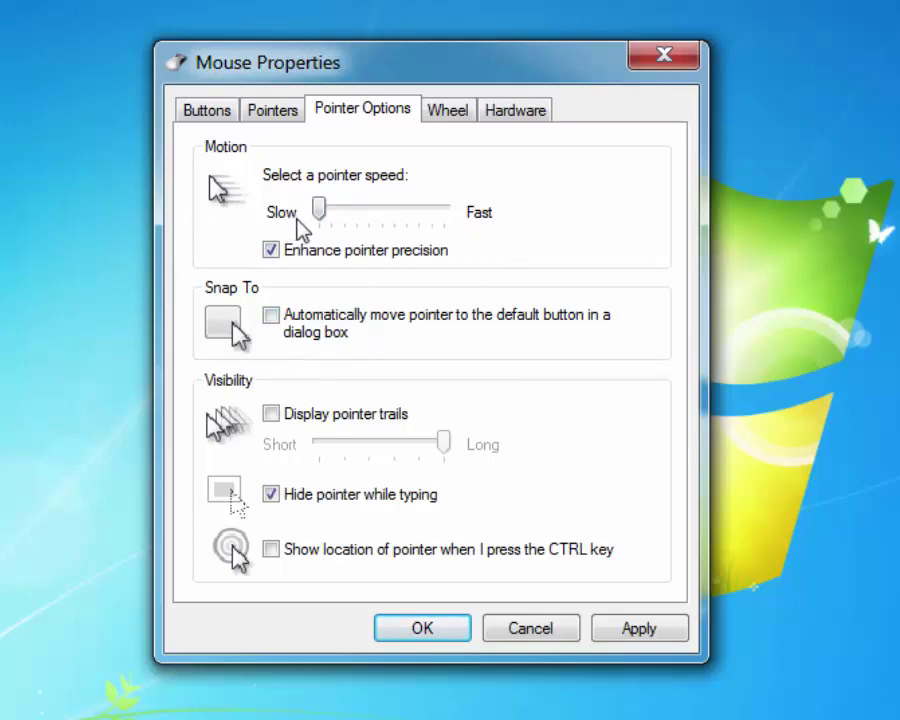
pyautogui.moveTo(316, 218); pyautogui.dragTo(436, 228)
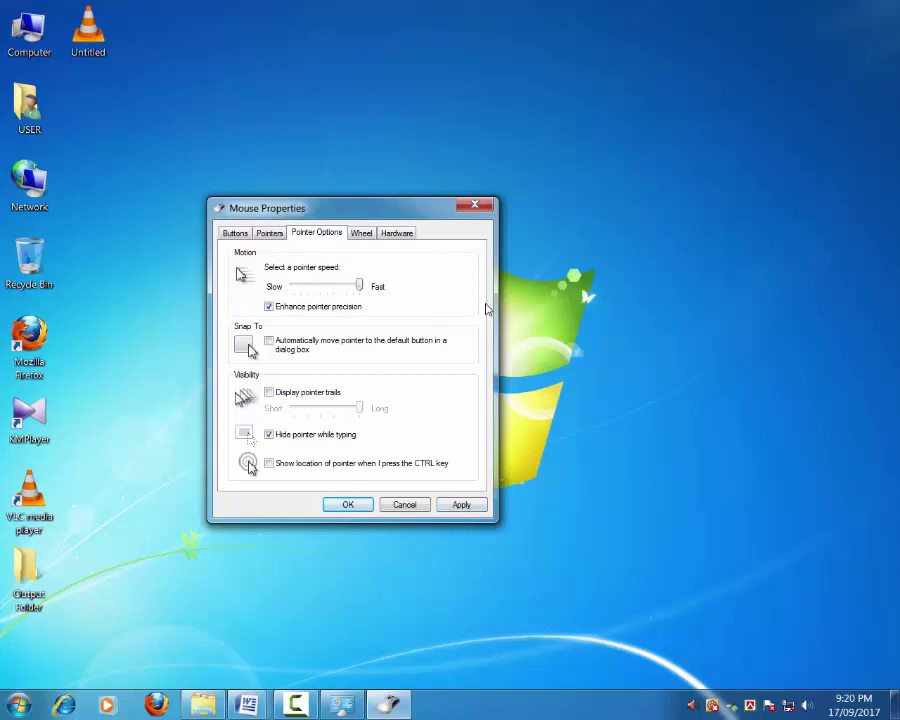
pyautogui.click(462, 506)
pyautogui.click(348, 505)
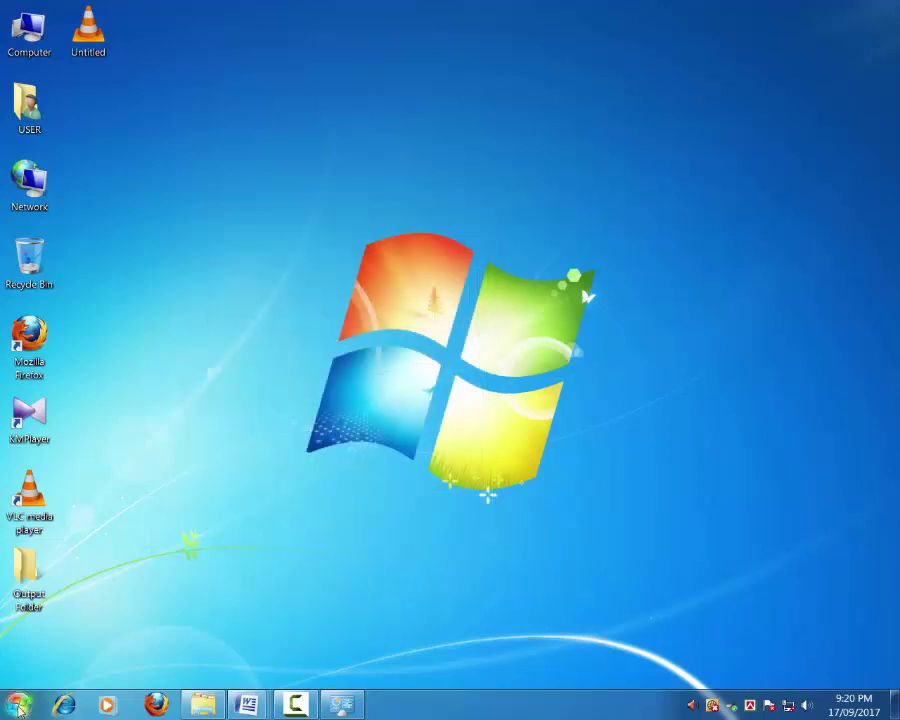
pyautogui.click(341, 705)
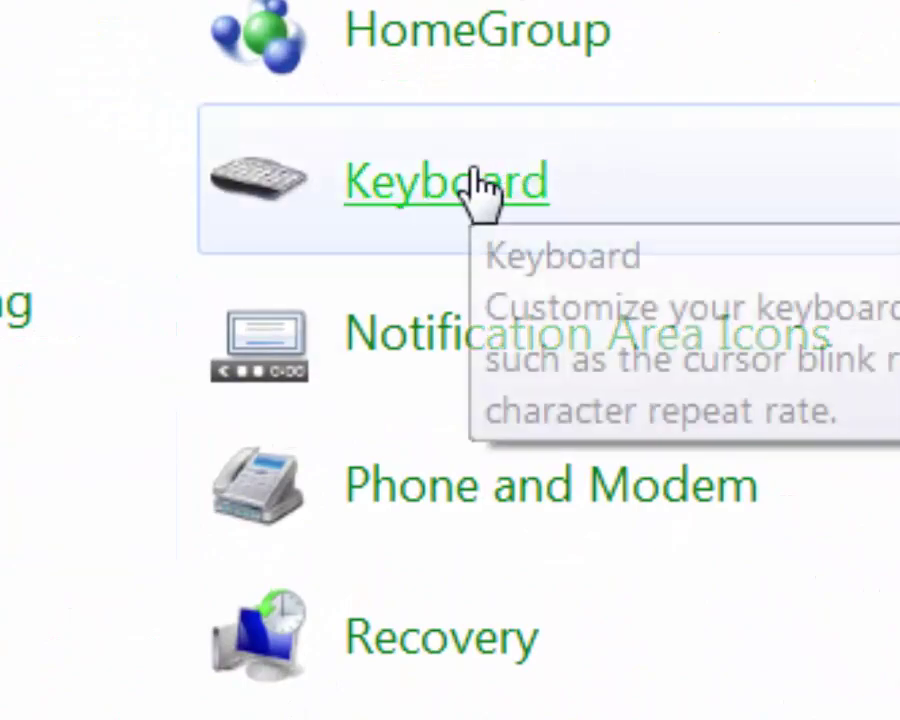
pyautogui.click(478, 188)
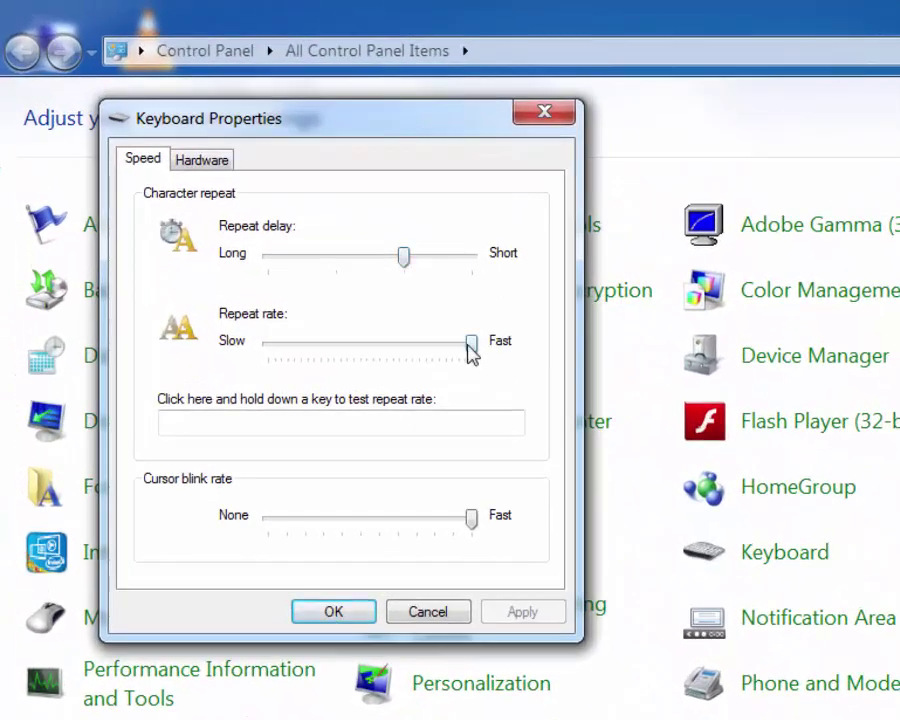
pyautogui.moveTo(465, 347); pyautogui.dragTo(375, 353)
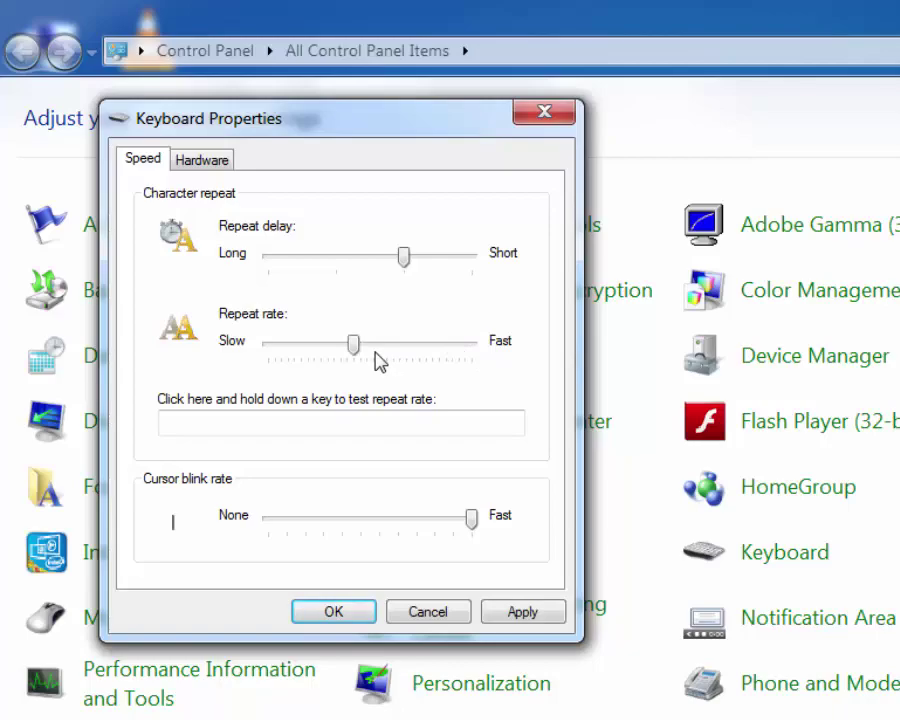
pyautogui.click(428, 612)
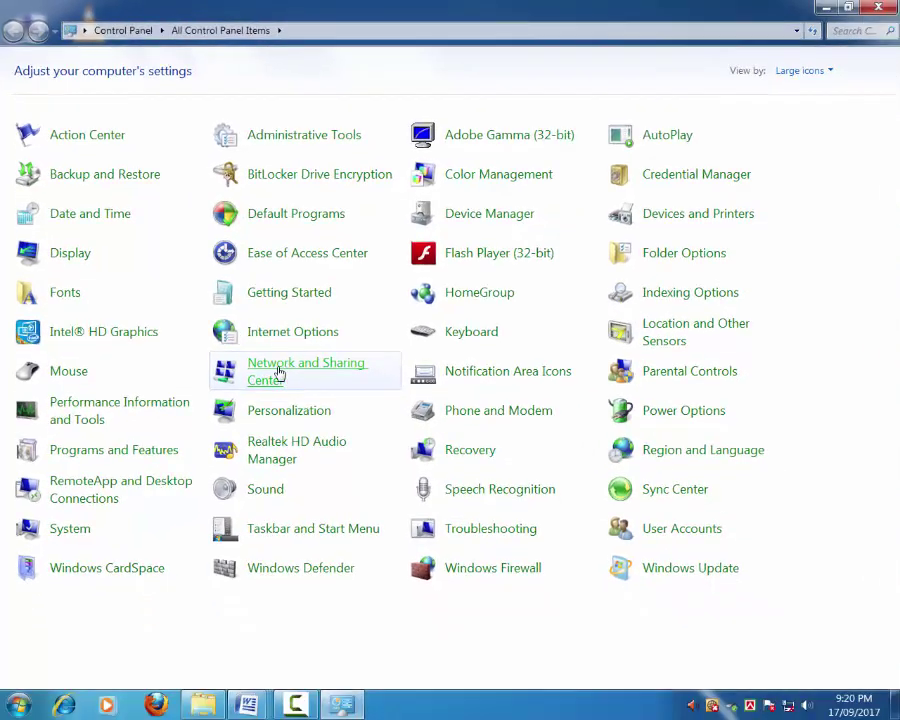
pyautogui.hotkey('alt', 'F4')
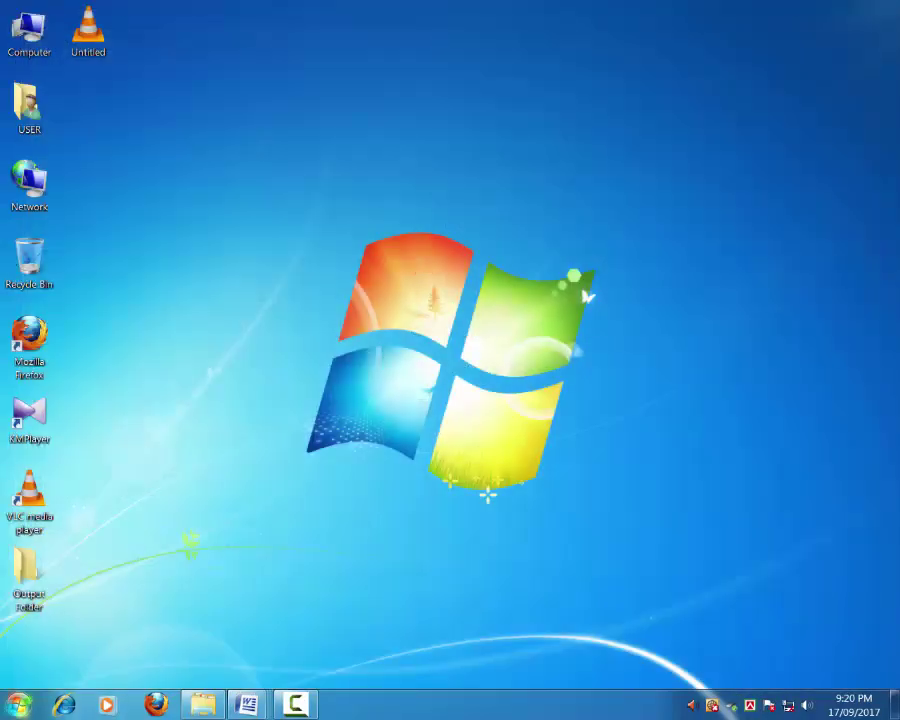
# - Open the Keyboard properties from Control Panel
pyautogui.click(18, 710)
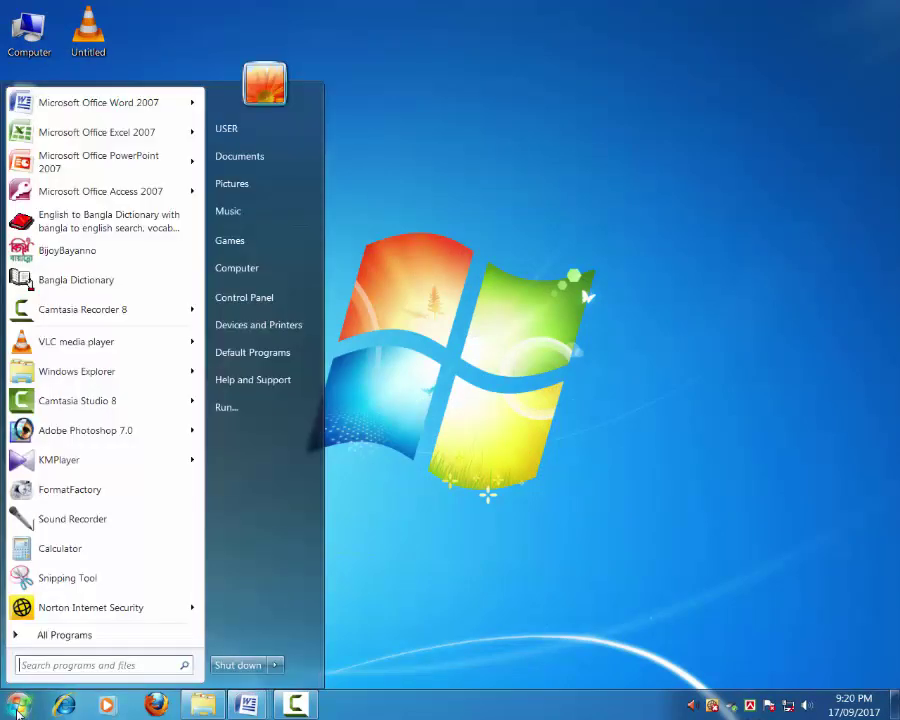
pyautogui.click(257, 304)
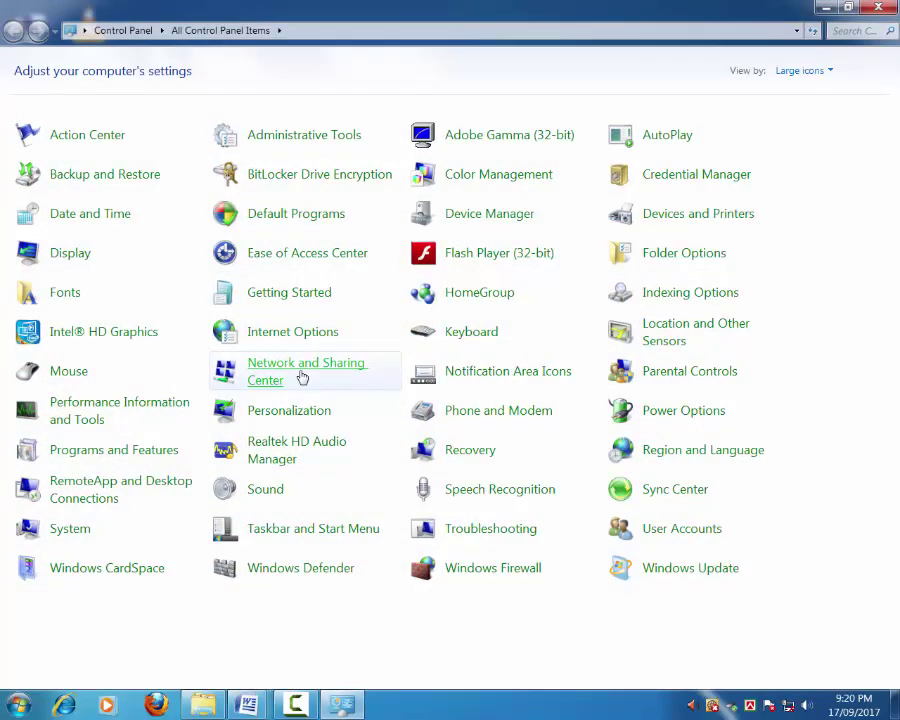
pyautogui.click(470, 333)
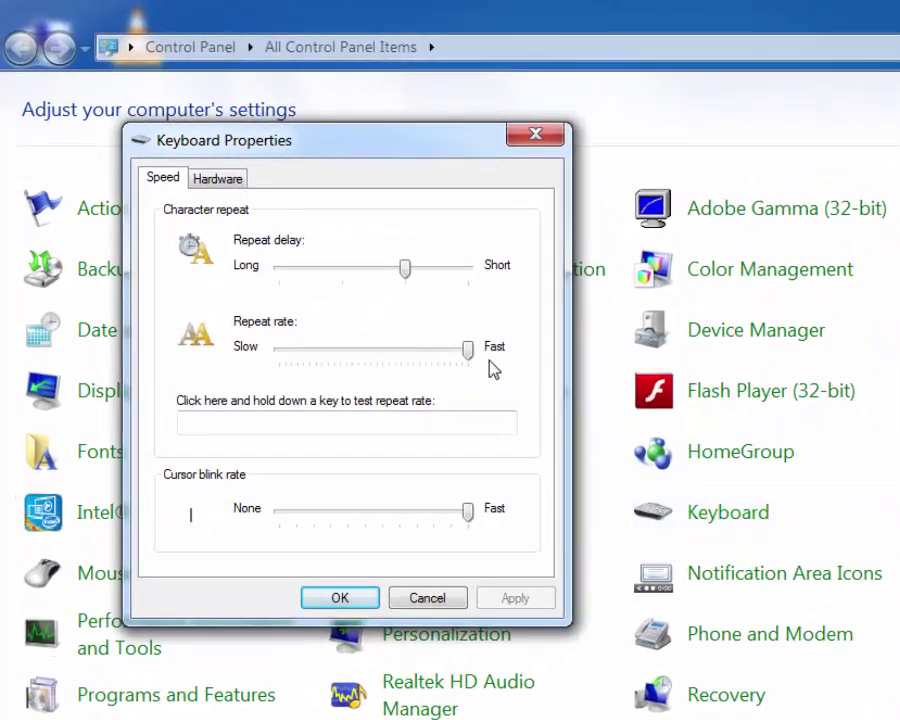
# - Lower the keyboard repeat rate to mid-range, return it to Fast, apply it with the cursor blink rate at Fast and close Control Panel
pyautogui.moveTo(468, 352); pyautogui.dragTo(378, 354)
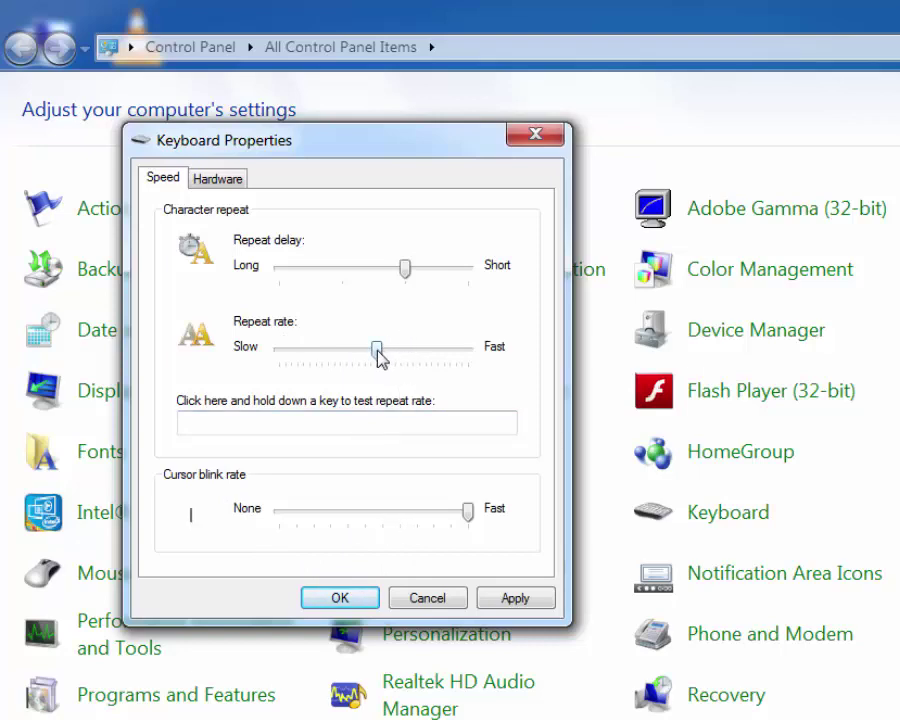
pyautogui.moveTo(377, 358); pyautogui.dragTo(508, 370)
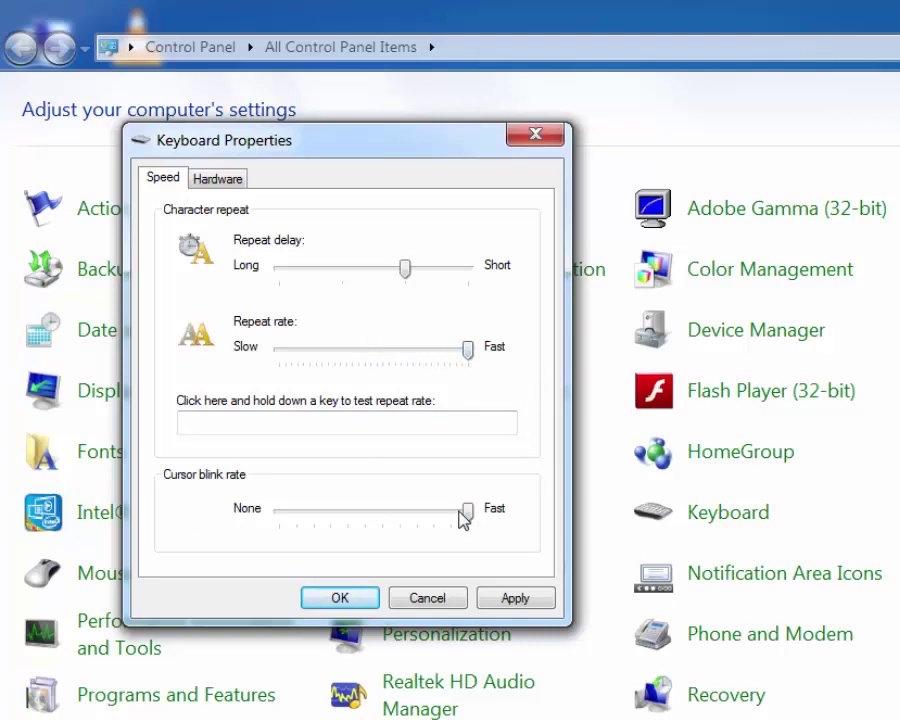
pyautogui.moveTo(472, 516); pyautogui.dragTo(502, 540)
pyautogui.click(512, 602)
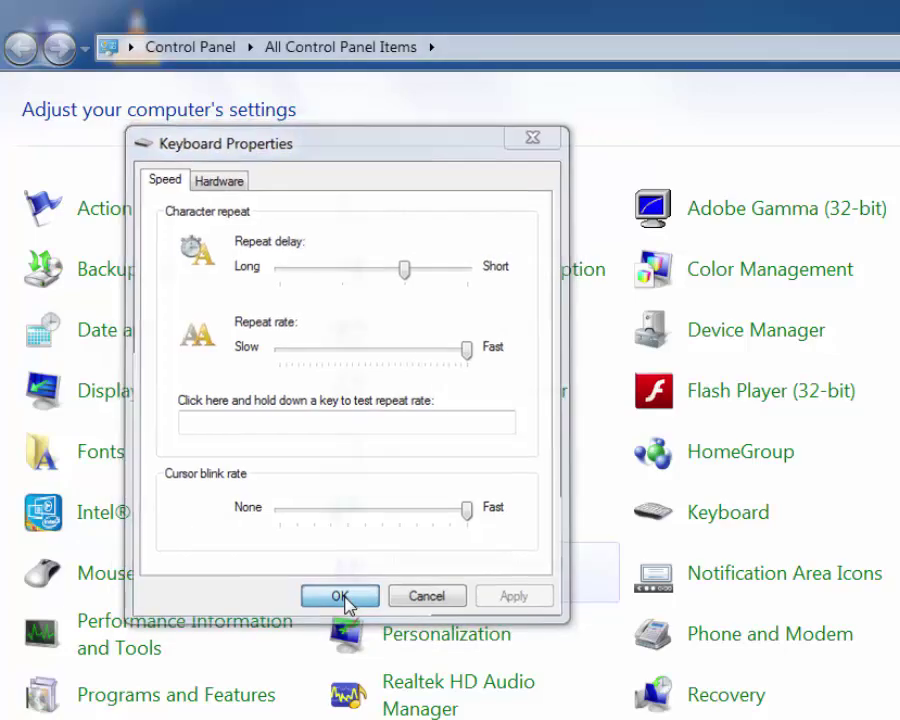
pyautogui.click(341, 598)
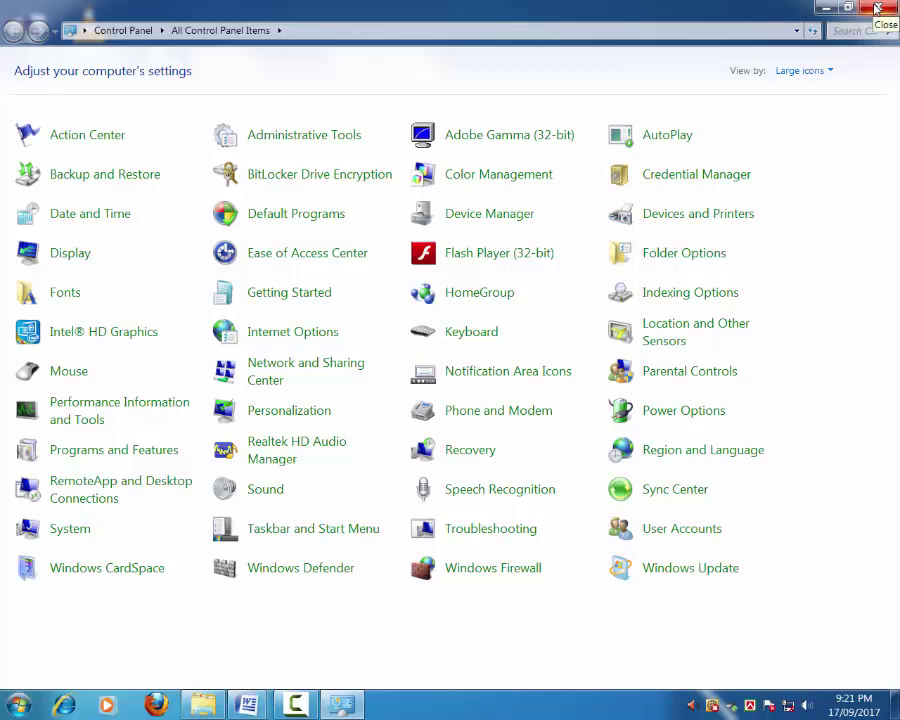
pyautogui.click(877, 9)
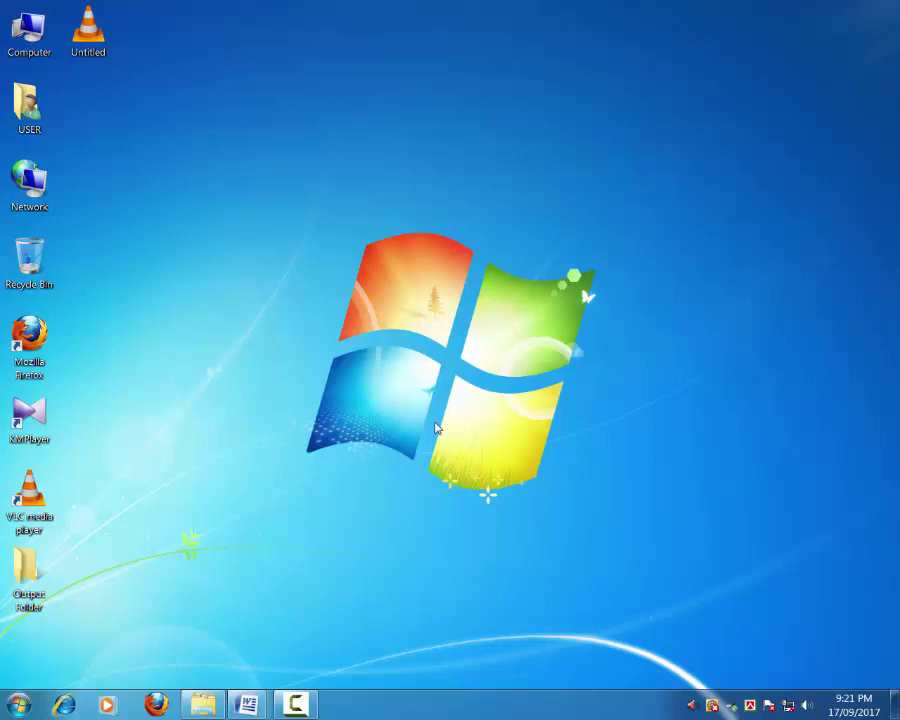
# - Practise drawing selection boxes on the desktop, select all the icons and clear the selection
pyautogui.moveTo(157, 48); pyautogui.dragTo(3, 615)
pyautogui.click(201, 160)
pyautogui.moveTo(130, 138); pyautogui.dragTo(356, 438)
pyautogui.moveTo(102, 119); pyautogui.dragTo(341, 456)
pyautogui.moveTo(183, 22); pyautogui.dragTo(6, 654)
pyautogui.click(233, 69)
pyautogui.moveTo(165, 27); pyautogui.dragTo(14, 658)
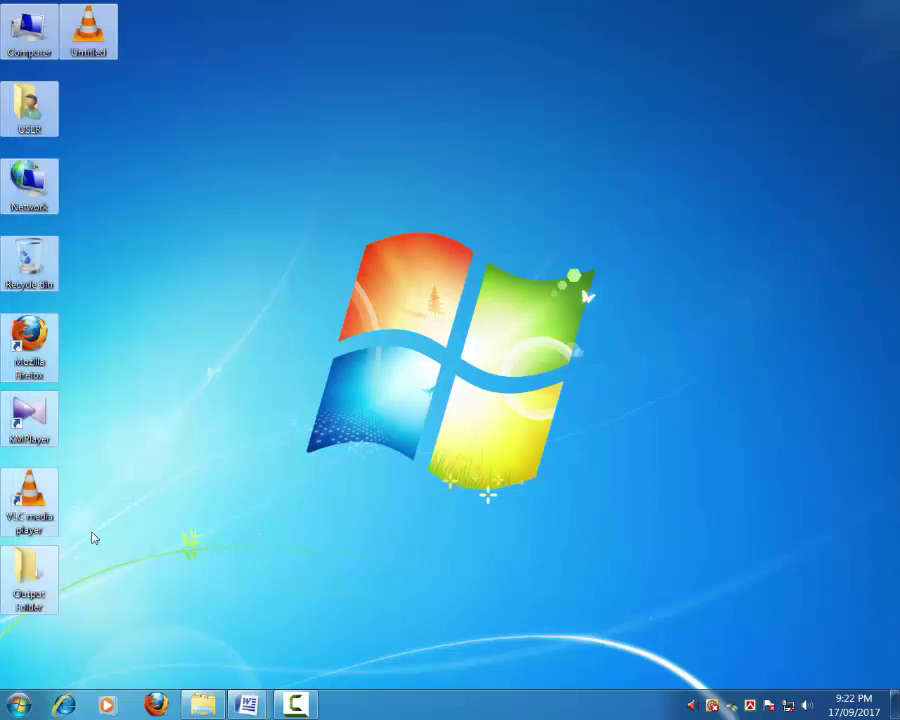
pyautogui.click(492, 707)
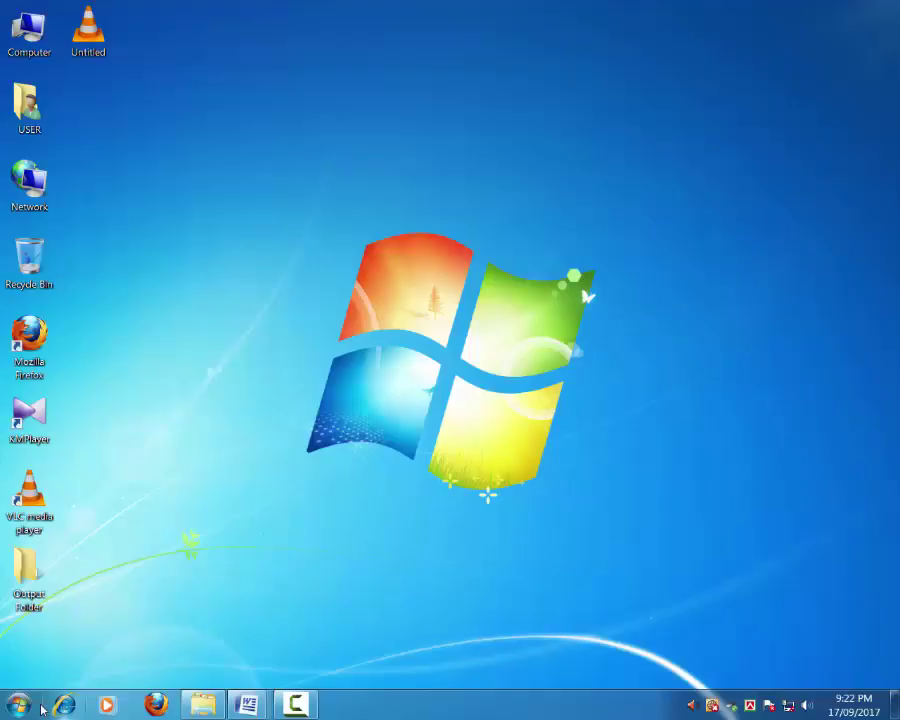
# - View the All Programs list in the Start menu, then close and reopen the menu once to show how it toggles
pyautogui.click(78, 662)
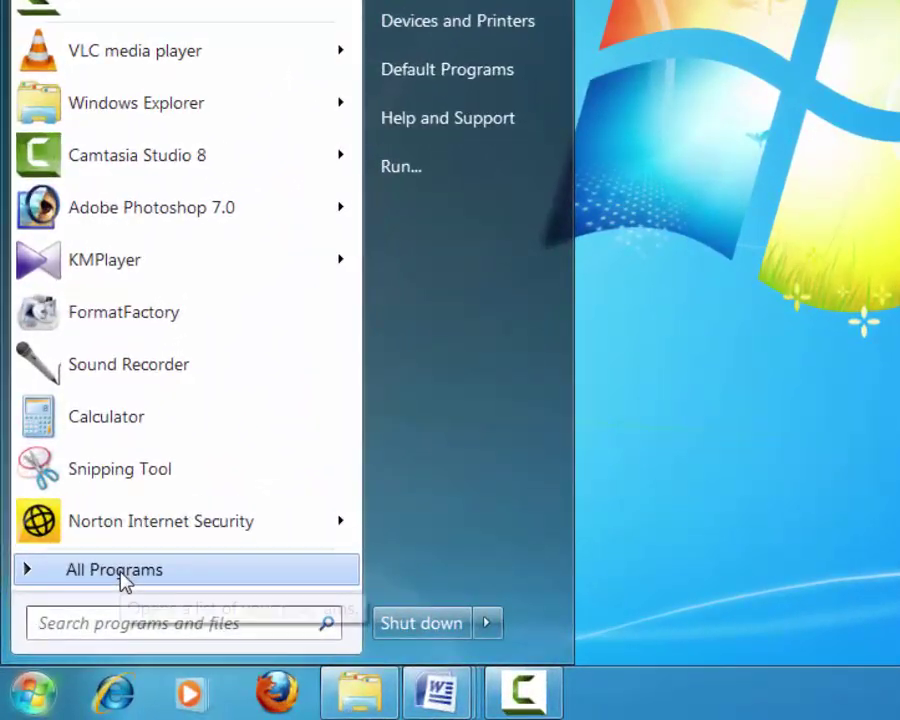
pyautogui.click(120, 576)
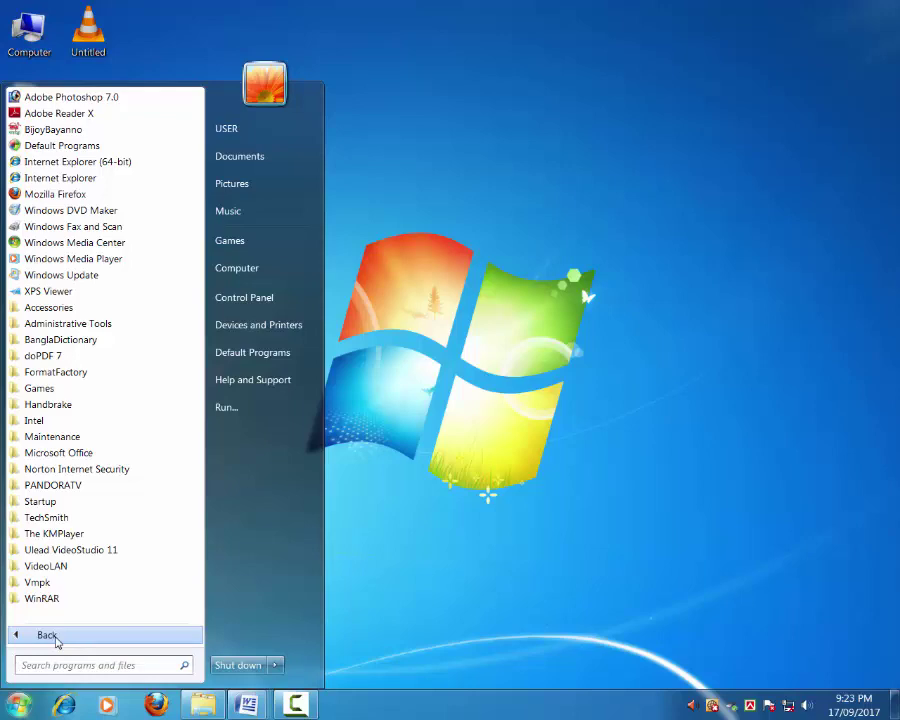
pyautogui.click(20, 706)
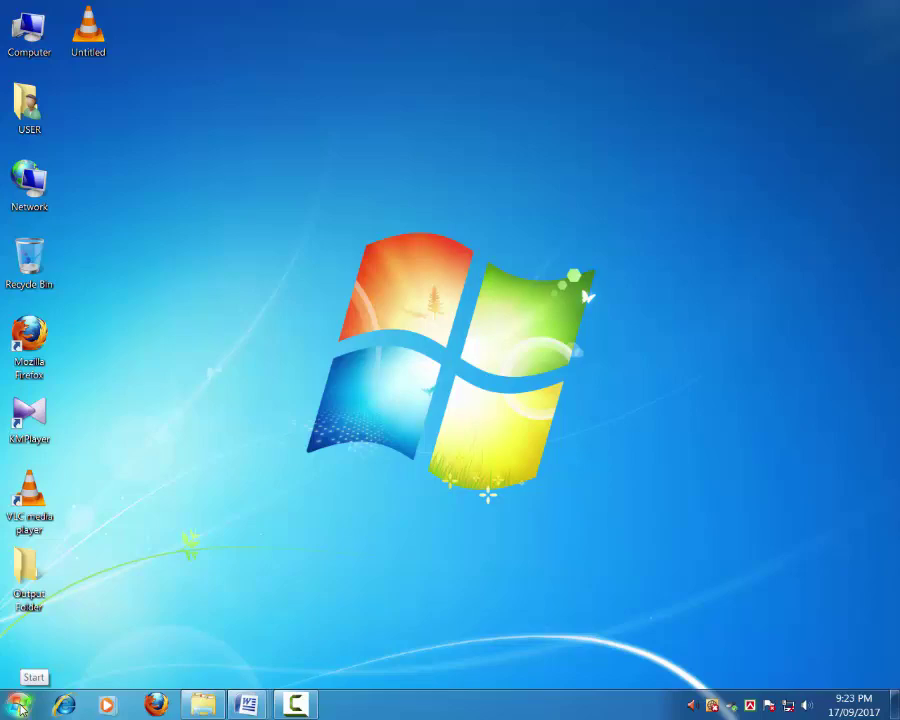
pyautogui.click(20, 707)
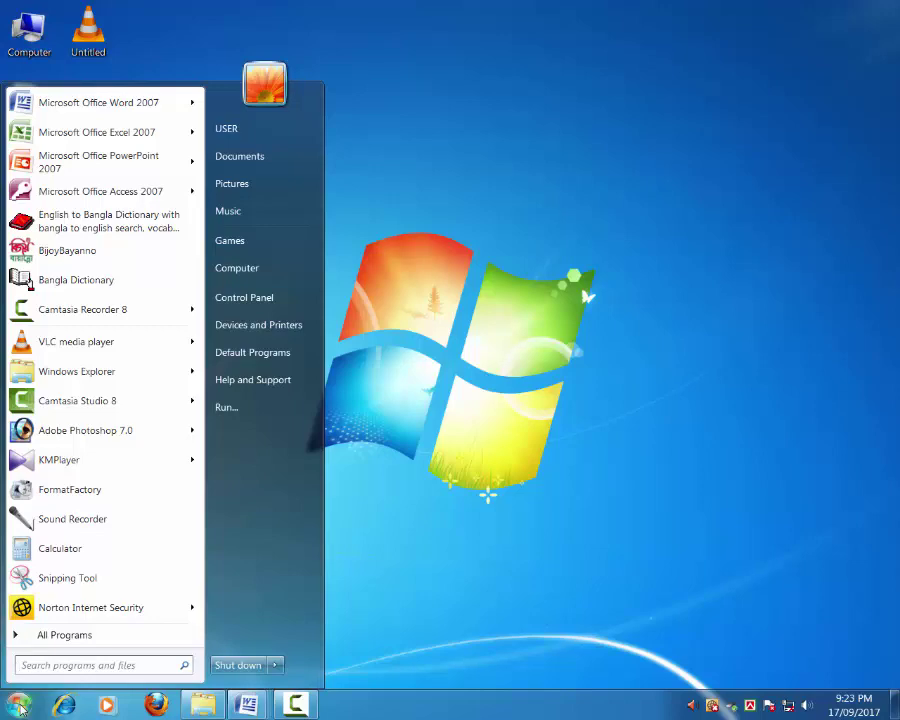
pyautogui.click(20, 707)
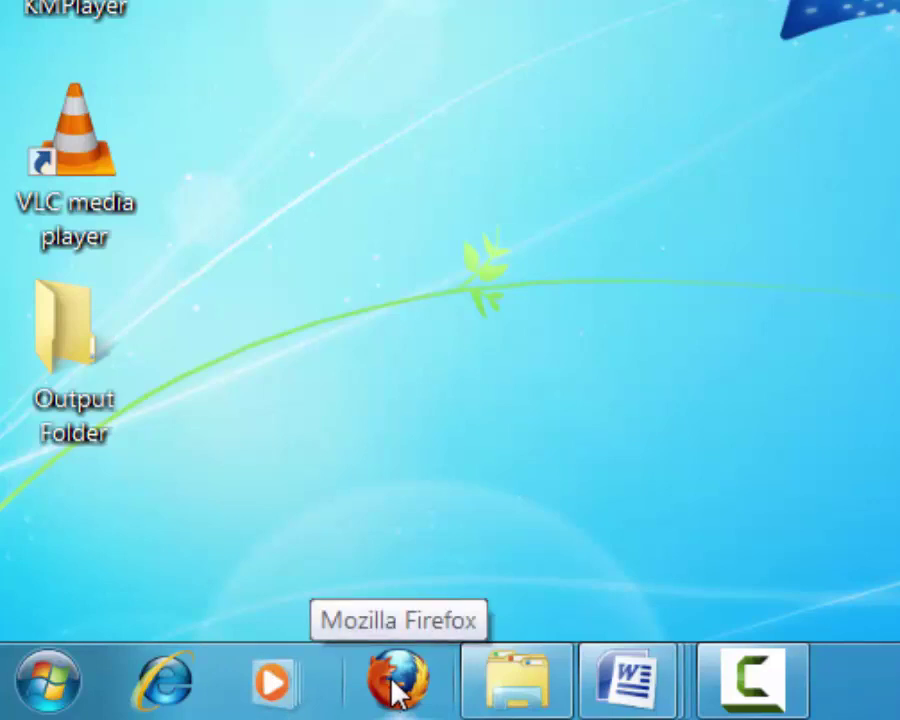
# - Show the All Programs list again, close it and preview the open Word documents and Episode-1 folder from the taskbar
pyautogui.click(28, 698)
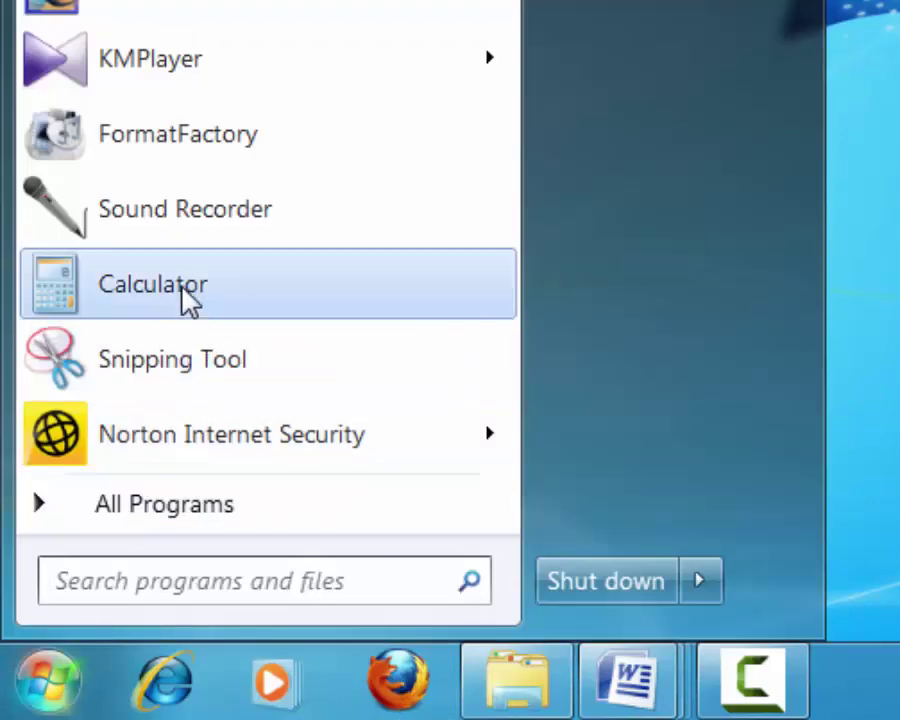
pyautogui.click(147, 508)
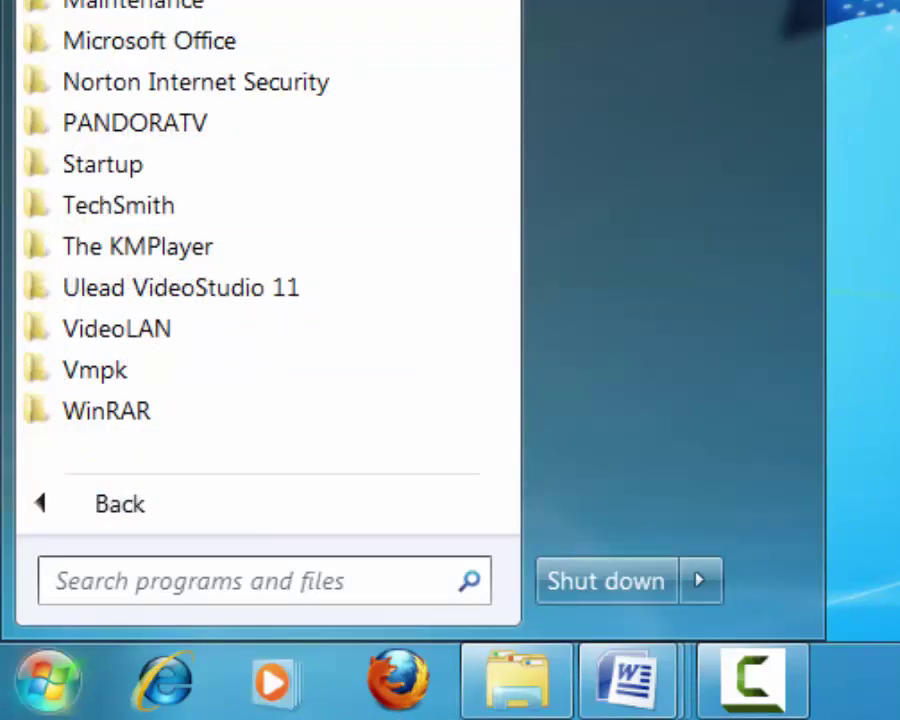
pyautogui.press('Escape')
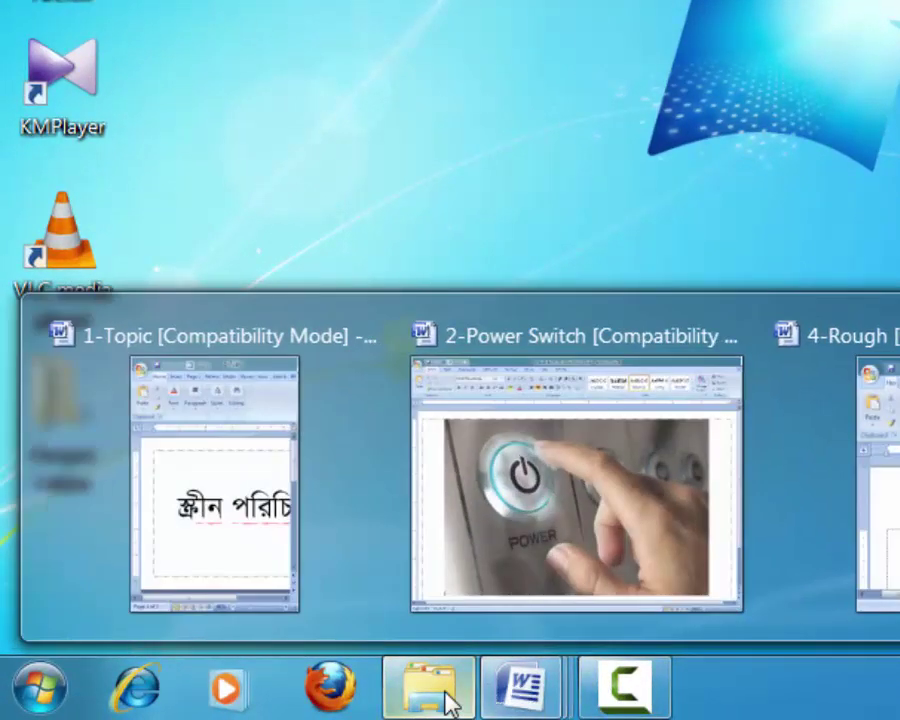
pyautogui.moveTo(317, 699)
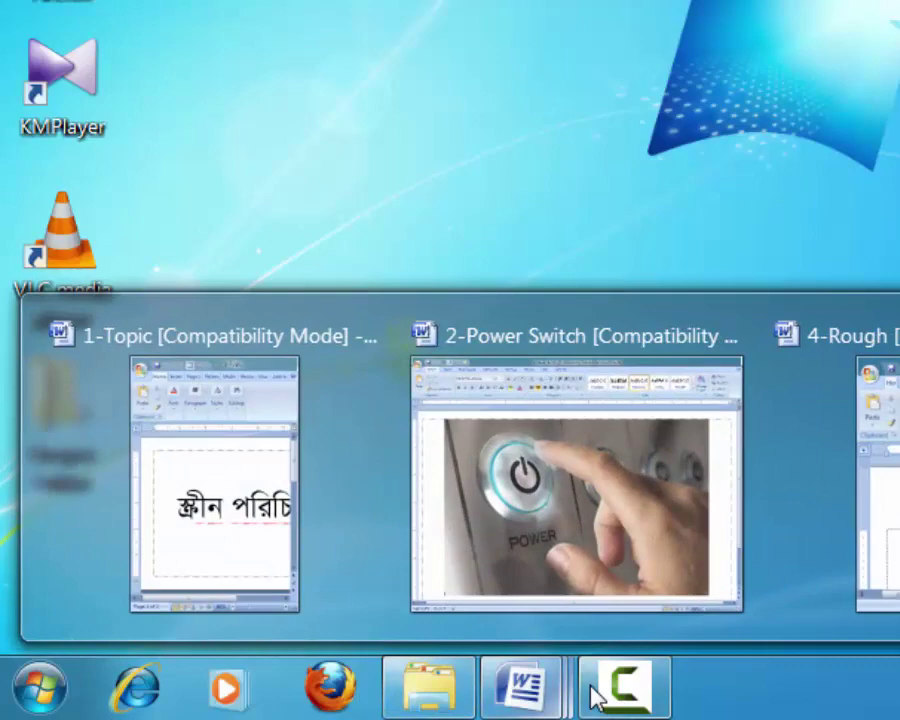
pyautogui.moveTo(590, 698)
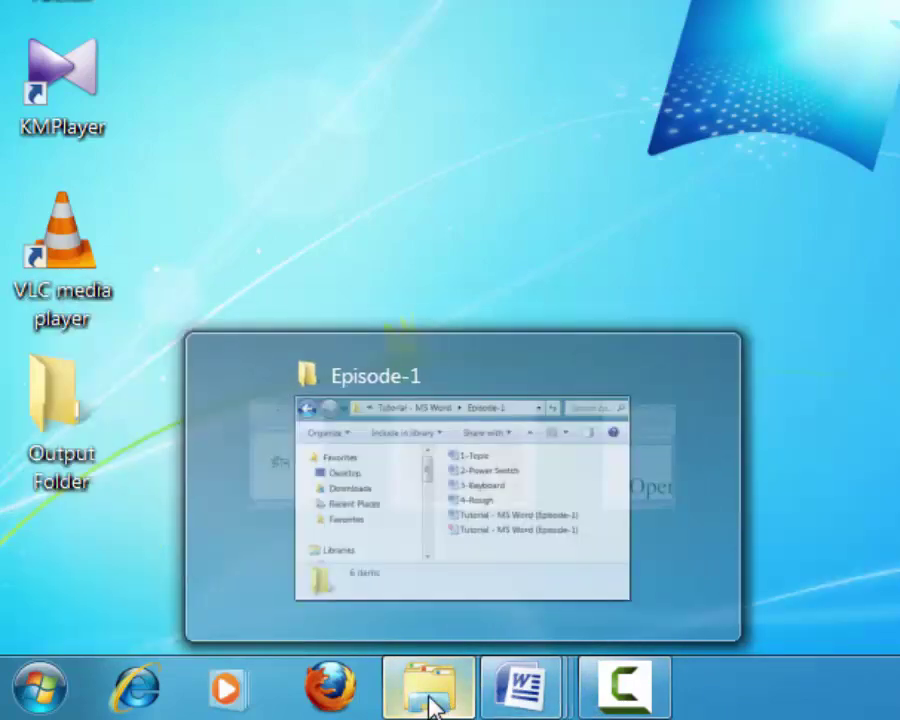
pyautogui.moveTo(518, 703)
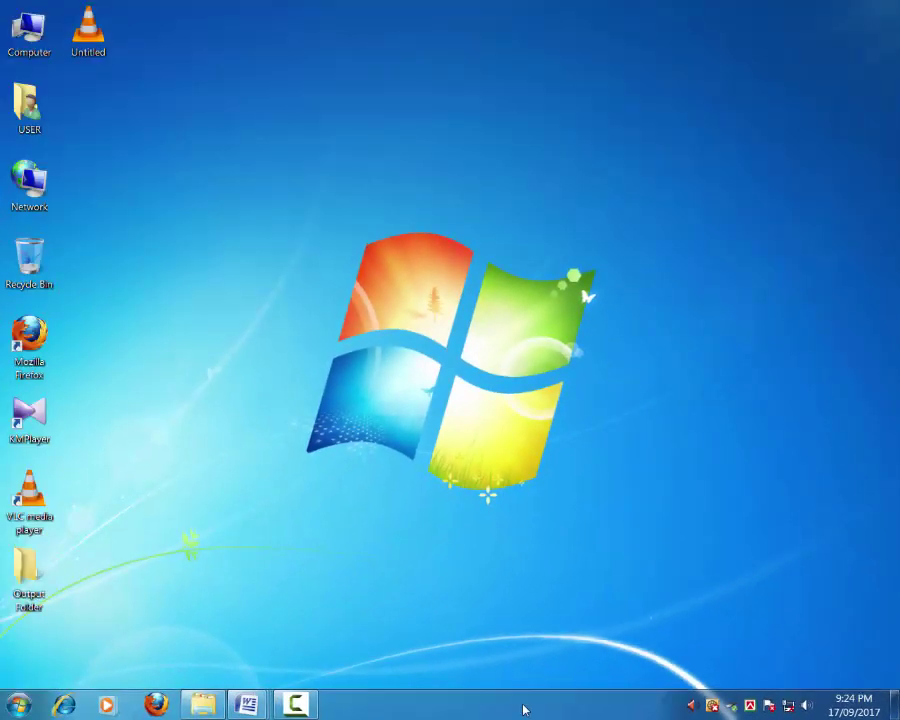
# - Open the Taskbar and Start Menu Properties and move the dialog away from the screen corner
pyautogui.rightClick(523, 709)
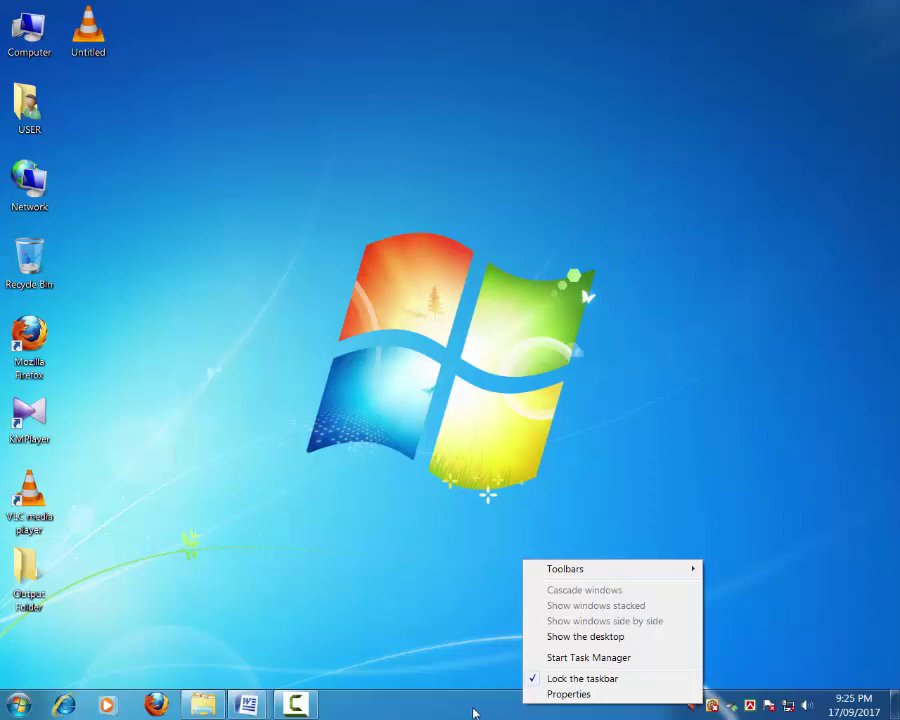
pyautogui.rightClick(473, 707)
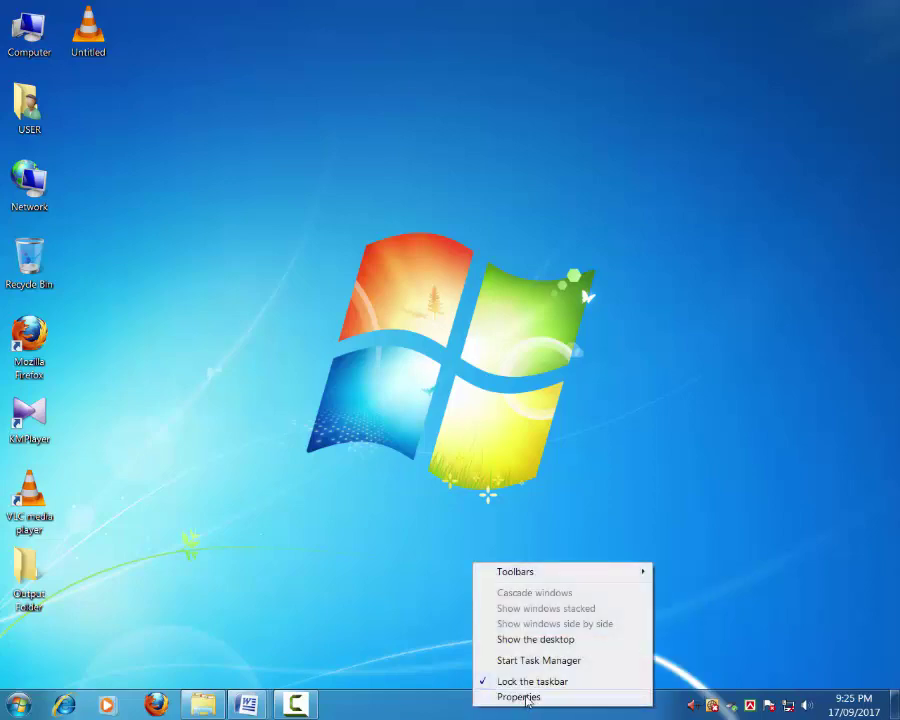
pyautogui.click(520, 697)
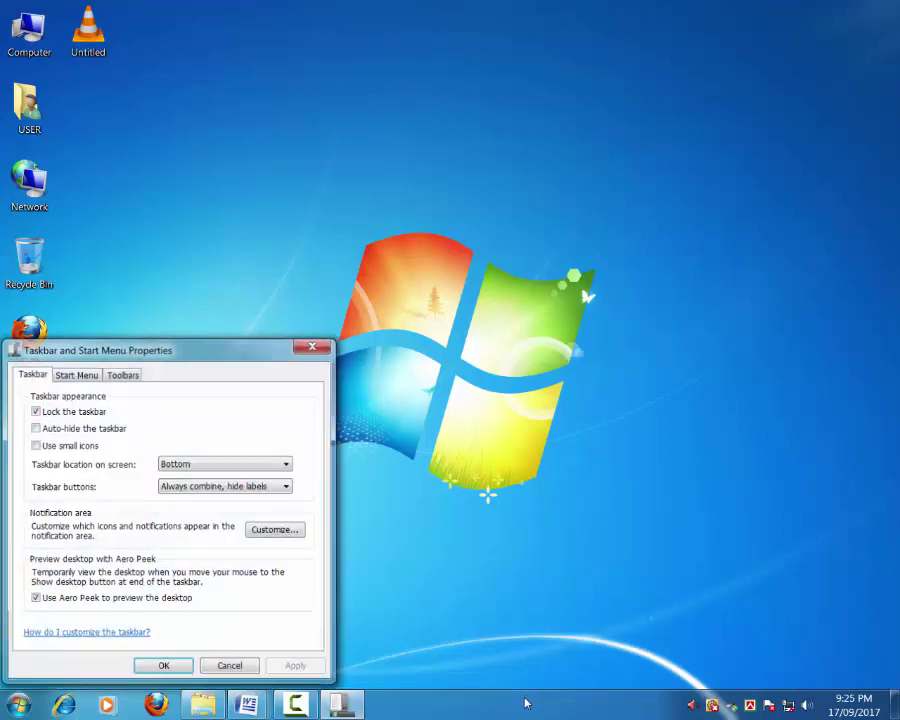
pyautogui.moveTo(250, 355); pyautogui.dragTo(328, 326)
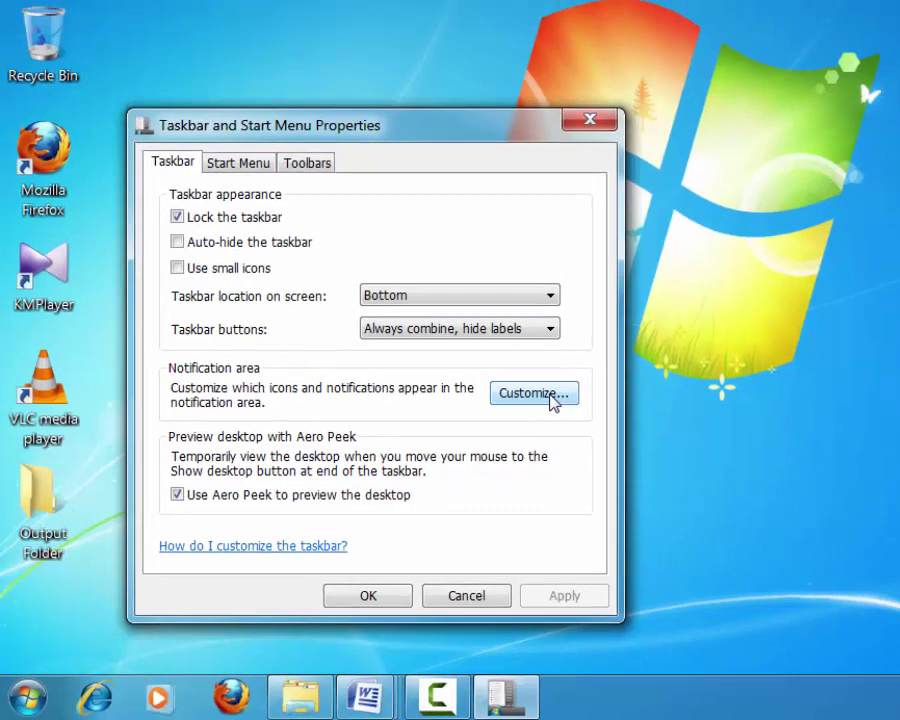
# - Turn off always showing all icons and notifications on the taskbar in the notification area customization and save
pyautogui.click(578, 381)
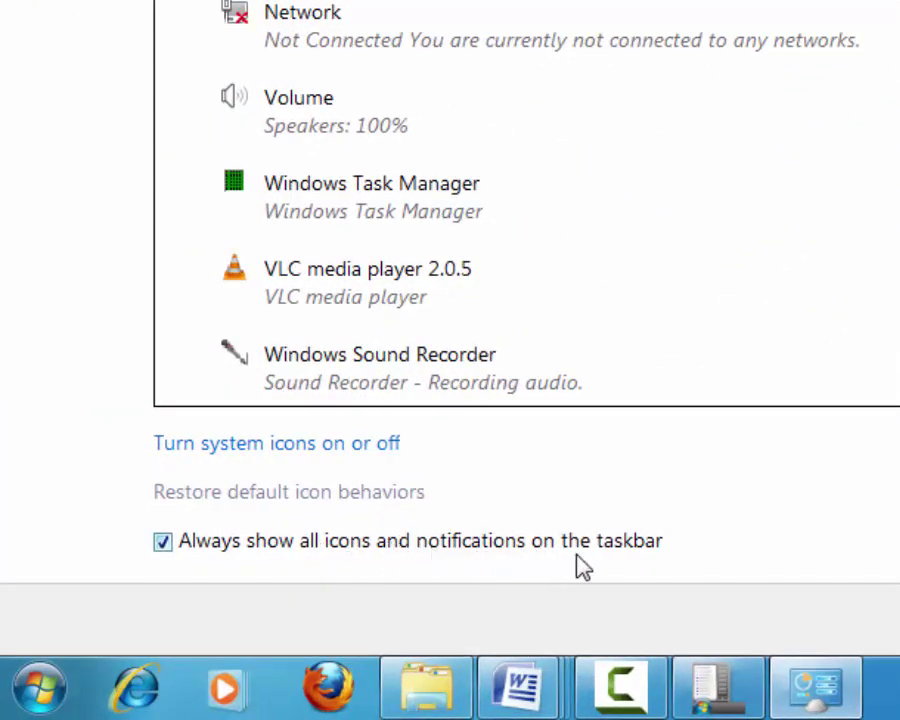
pyautogui.click(164, 543)
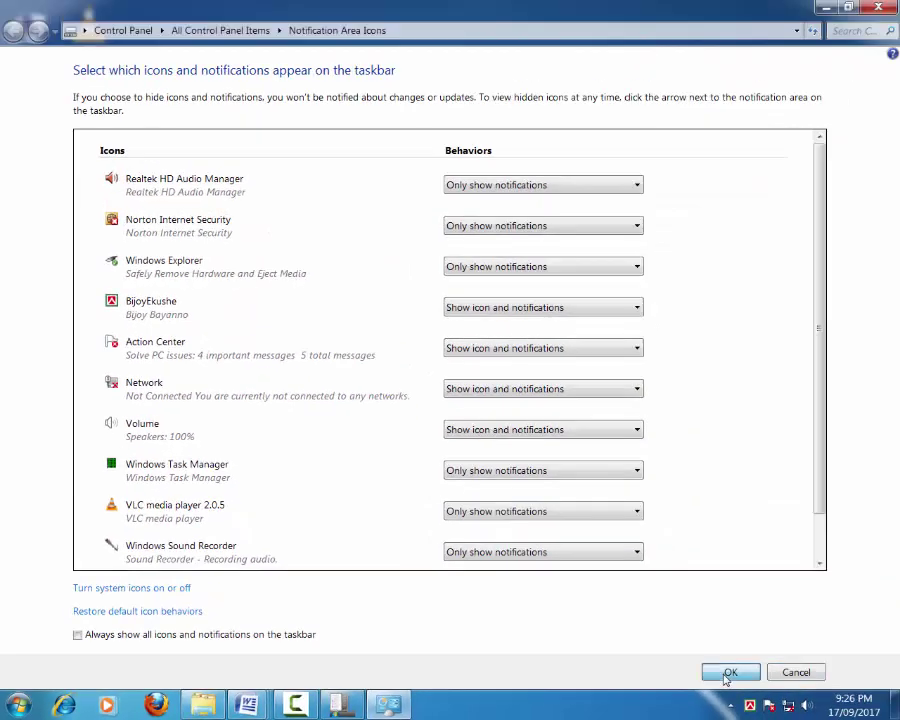
pyautogui.click(729, 672)
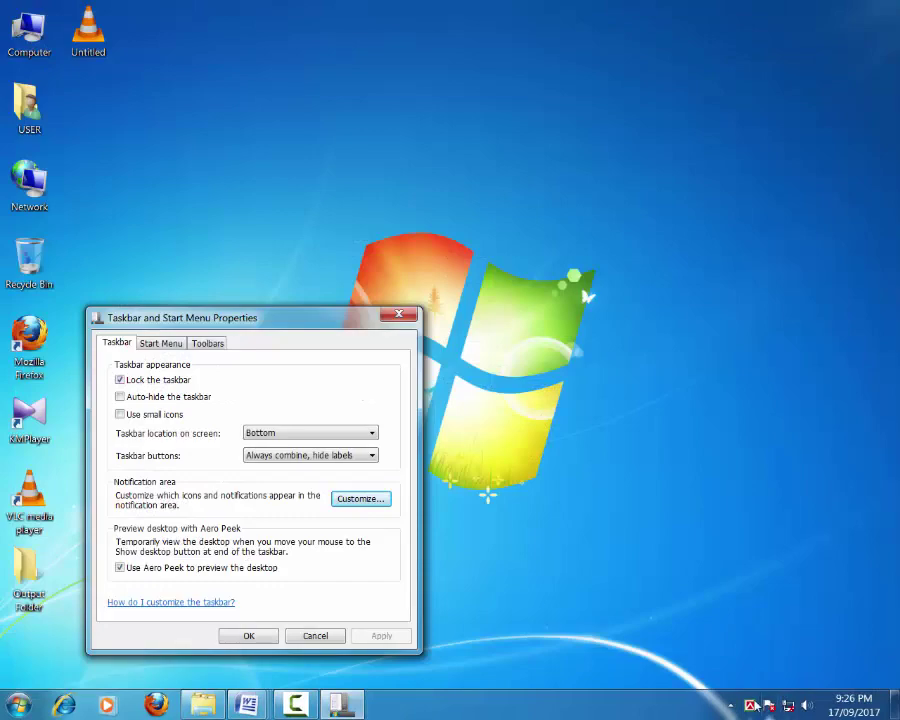
# - Show the hidden notification icons, collapse and expand them again, and close the taskbar properties
pyautogui.click(733, 706)
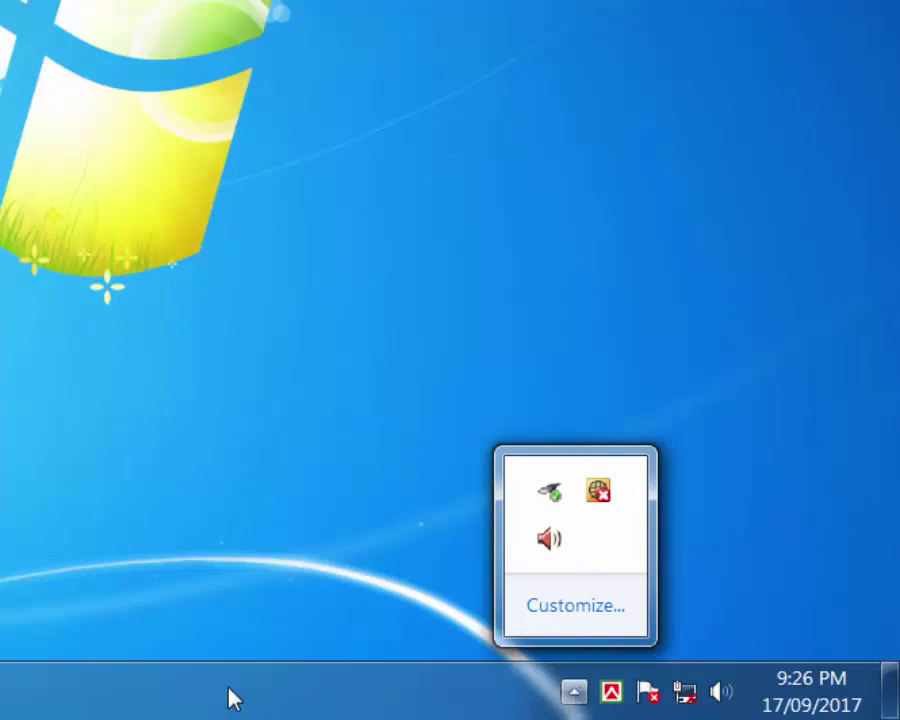
pyautogui.click(573, 692)
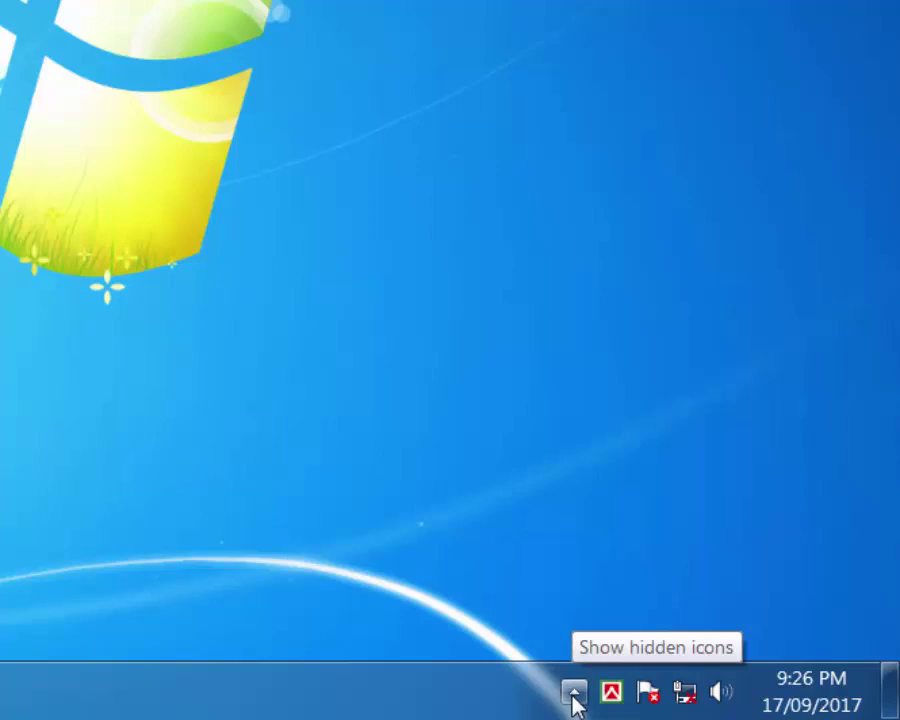
pyautogui.click(574, 692)
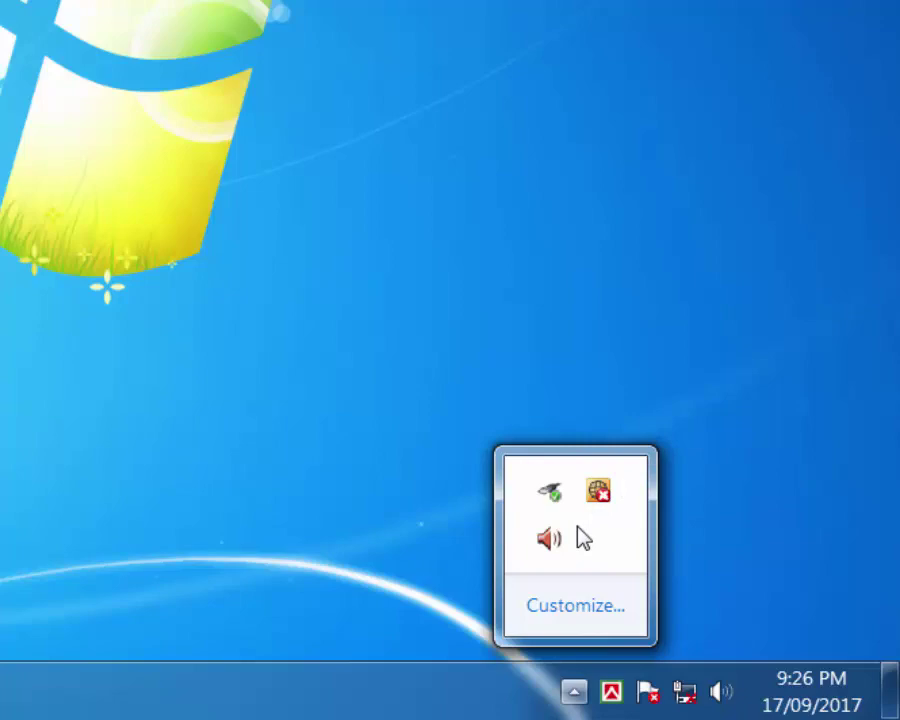
pyautogui.click(11, 695)
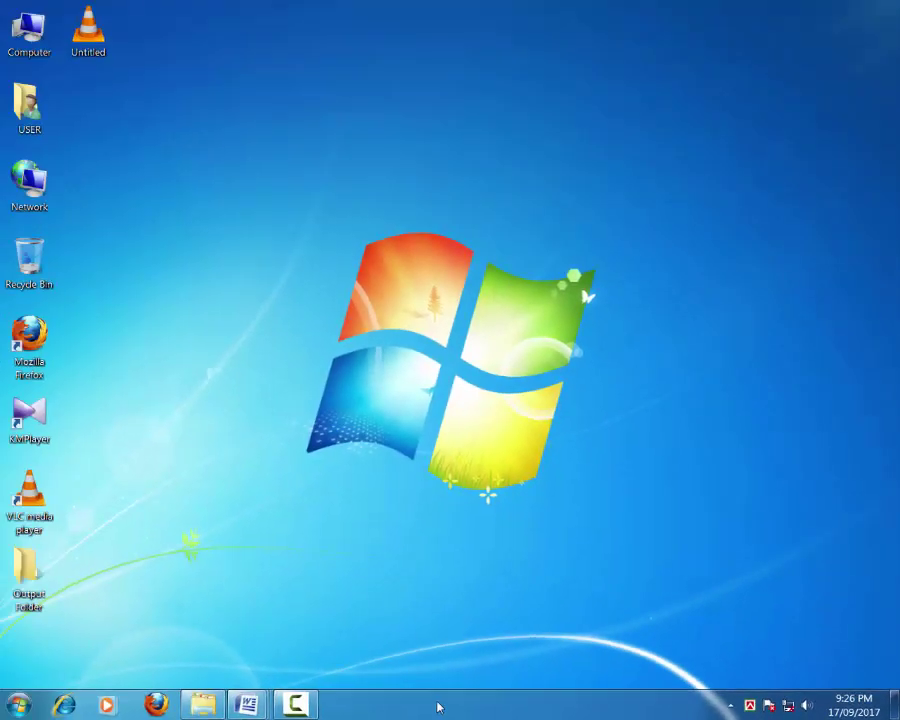
# - Reopen the taskbar properties, turn on always showing all icons and notifications on the taskbar, and confirm both windows
pyautogui.rightClick(437, 707)
pyautogui.click(478, 690)
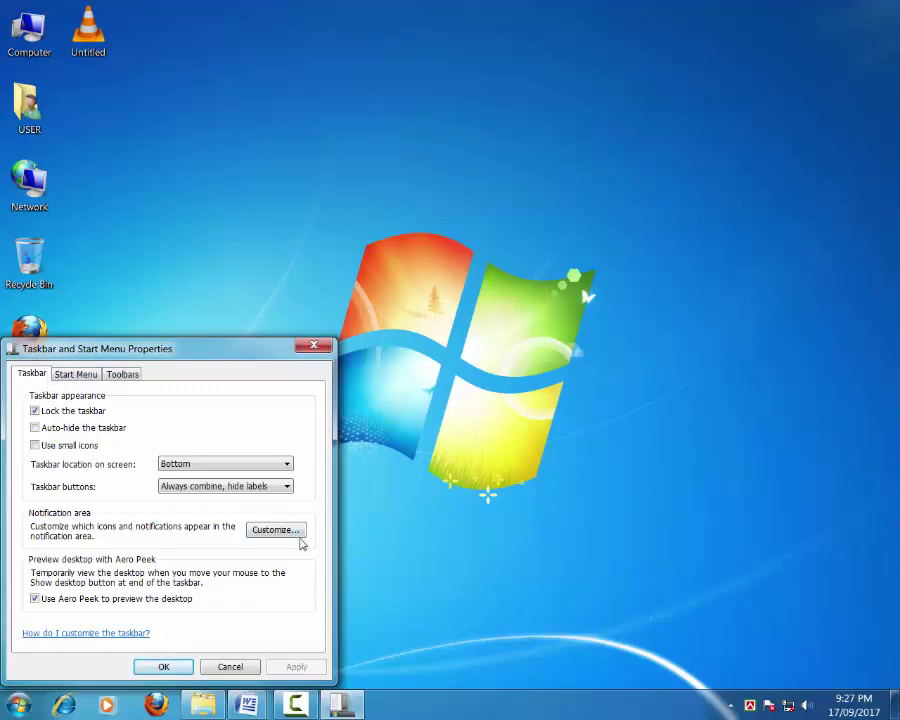
pyautogui.click(285, 536)
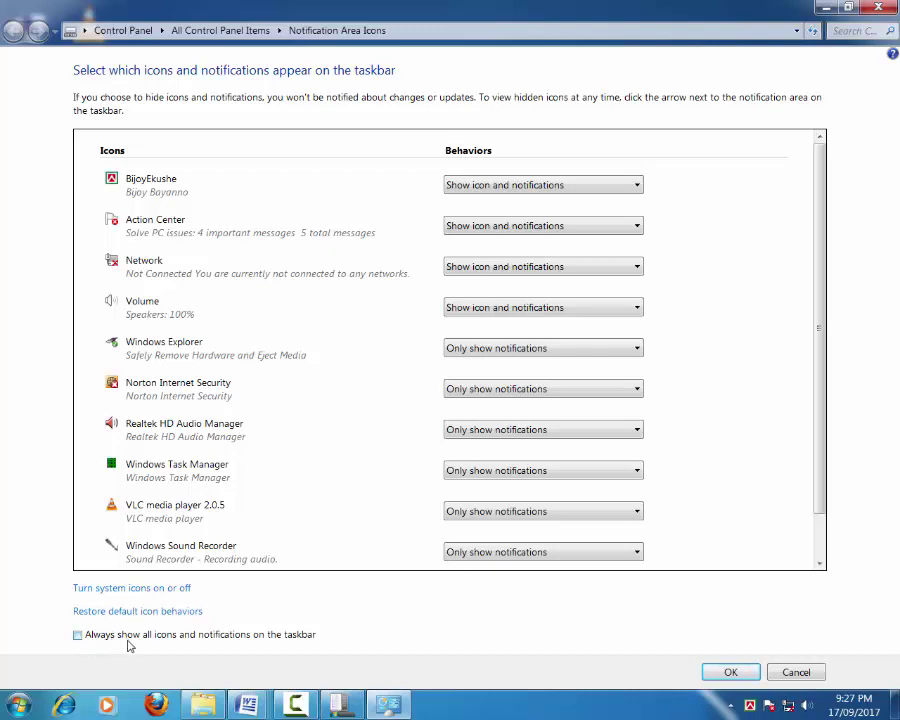
pyautogui.click(78, 635)
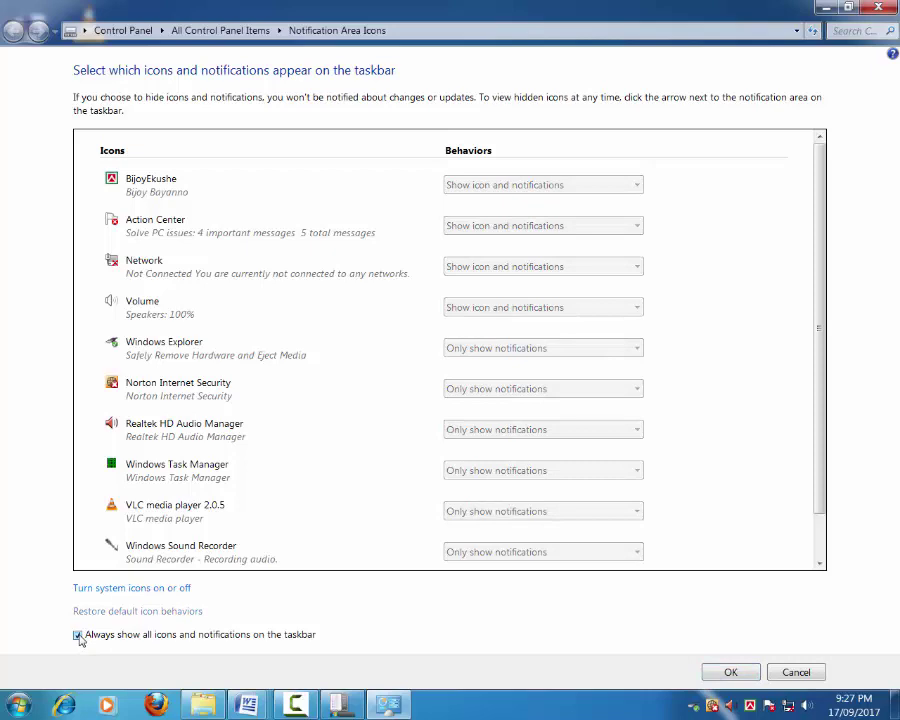
pyautogui.click(729, 677)
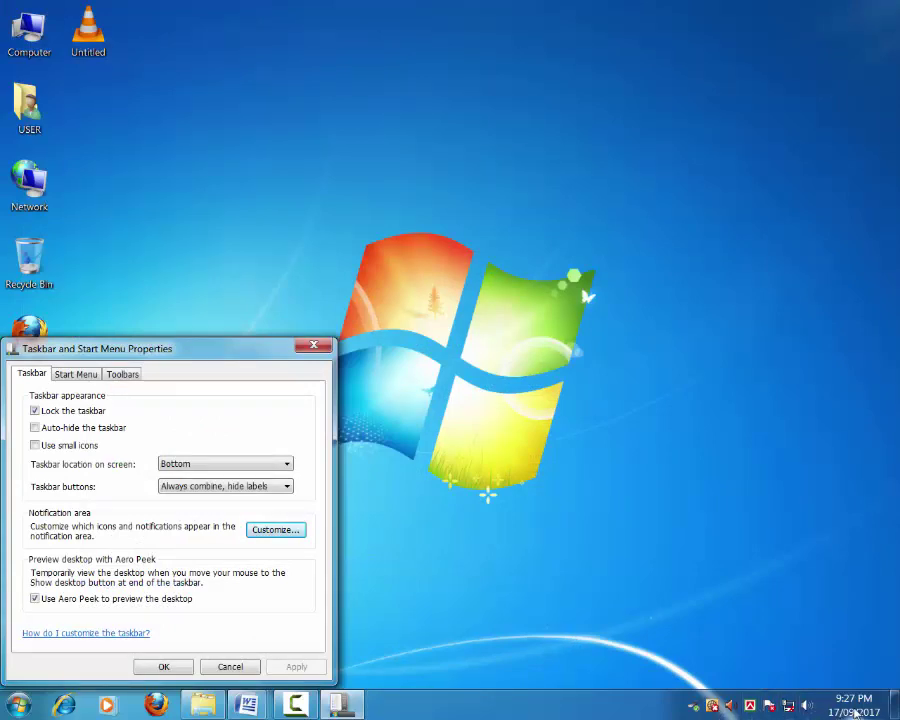
pyautogui.click(163, 665)
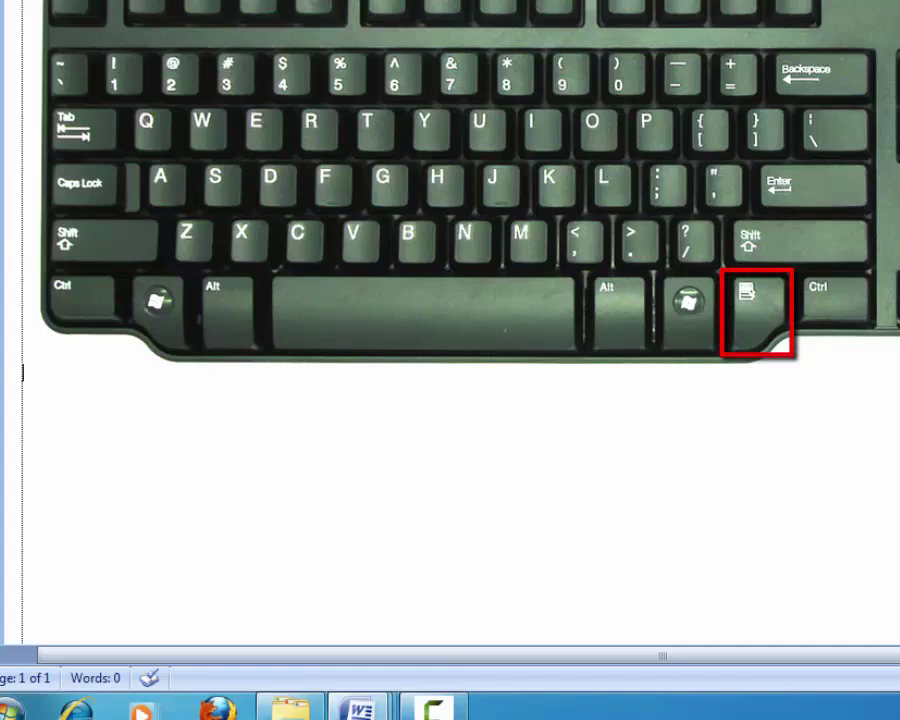
# - Display the context menu for the keyboard picture in the 3-Keyboard document and close the document
pyautogui.press('Menu')
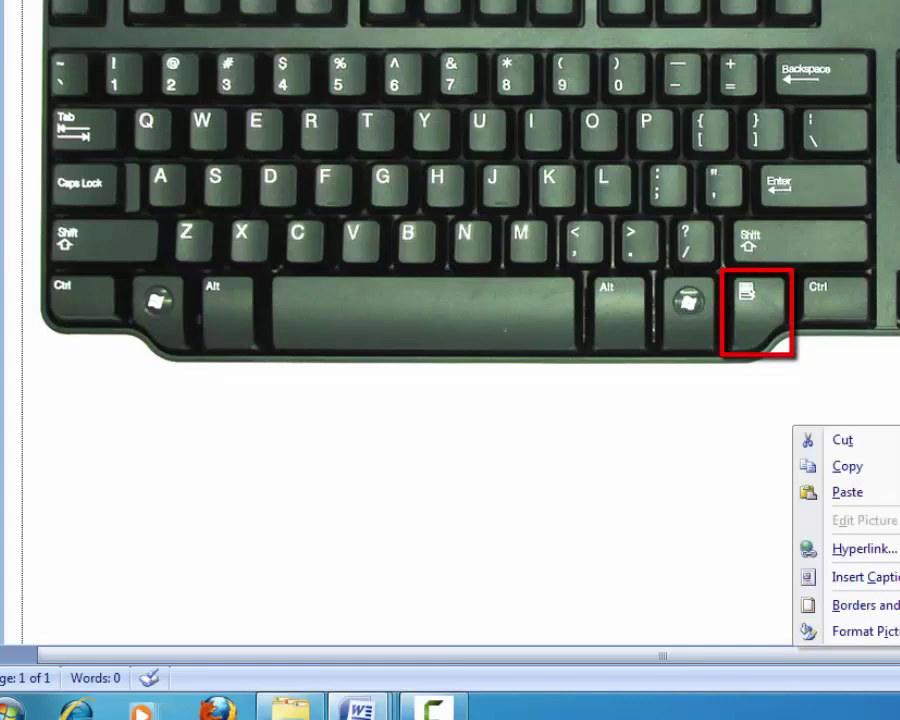
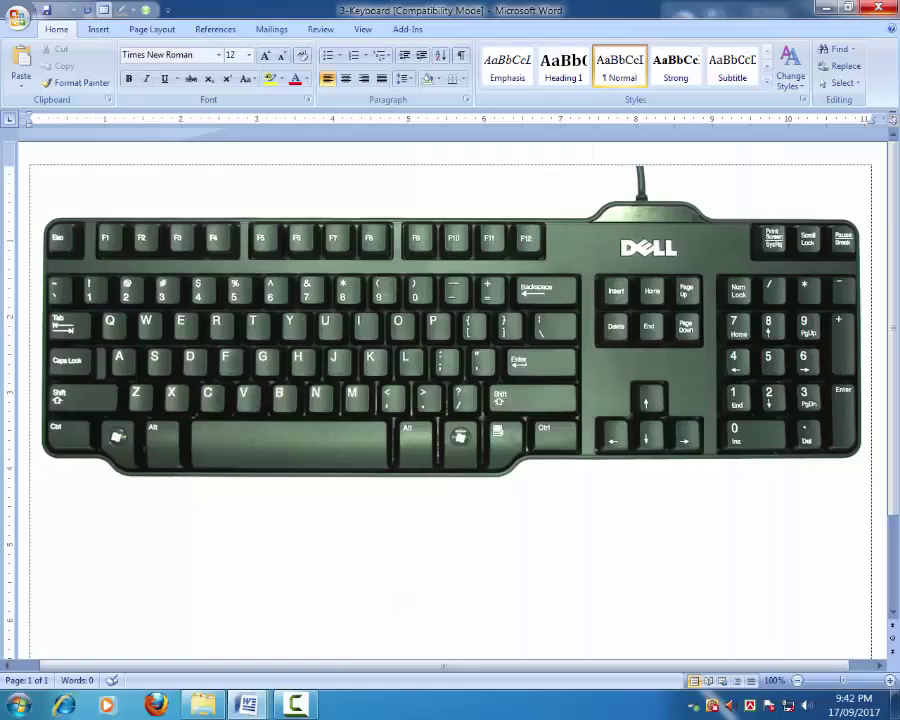
pyautogui.click(877, 8)
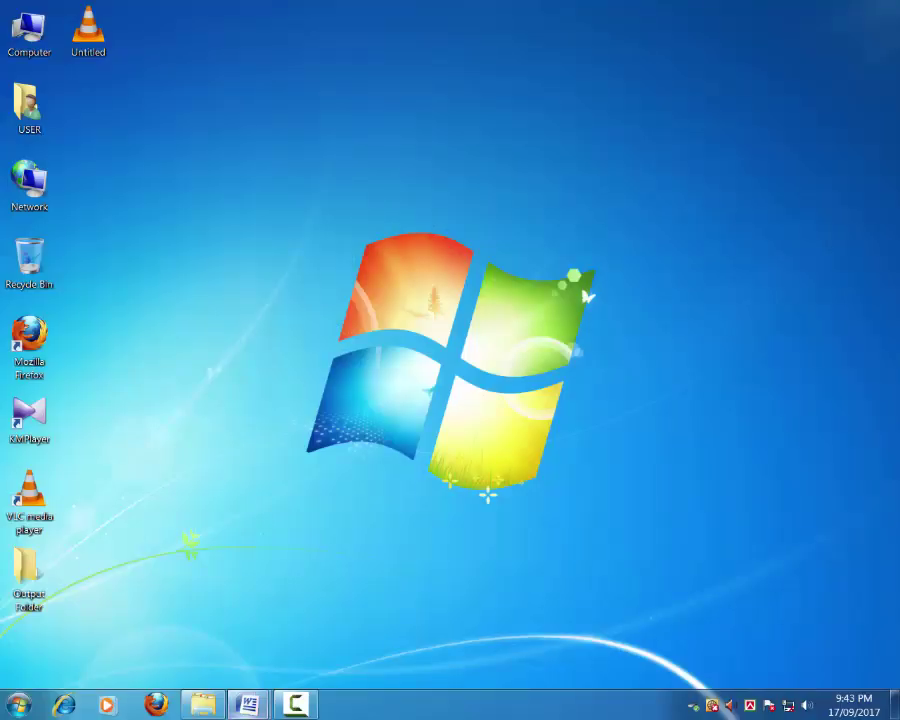
# - Bring up the 1-Topic Word document to view its page of computer speed-up tips, and minimize it
pyautogui.moveTo(248, 705)
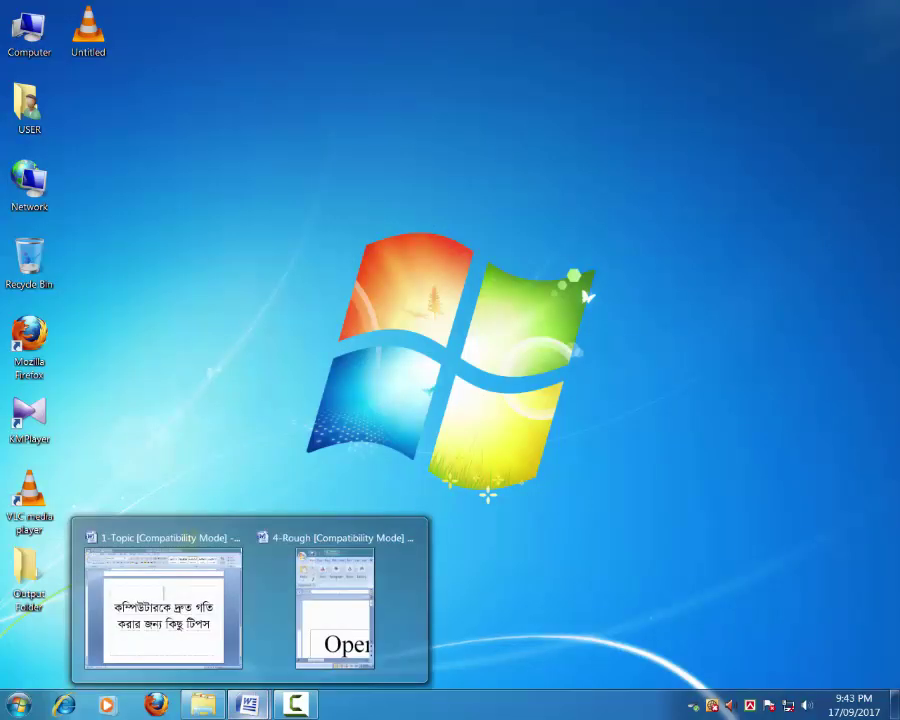
pyautogui.click(163, 605)
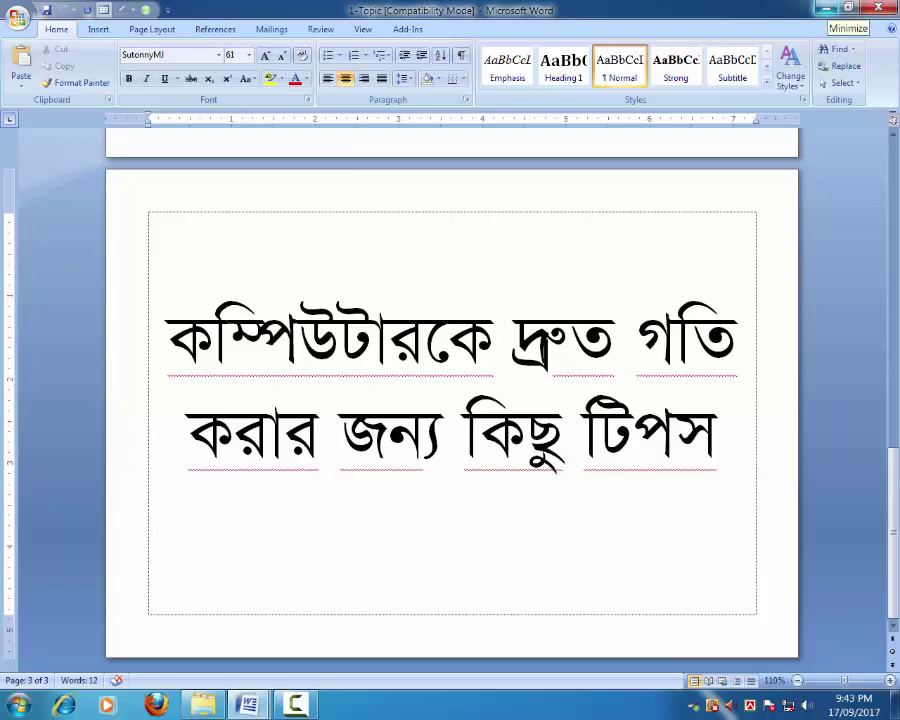
pyautogui.click(829, 8)
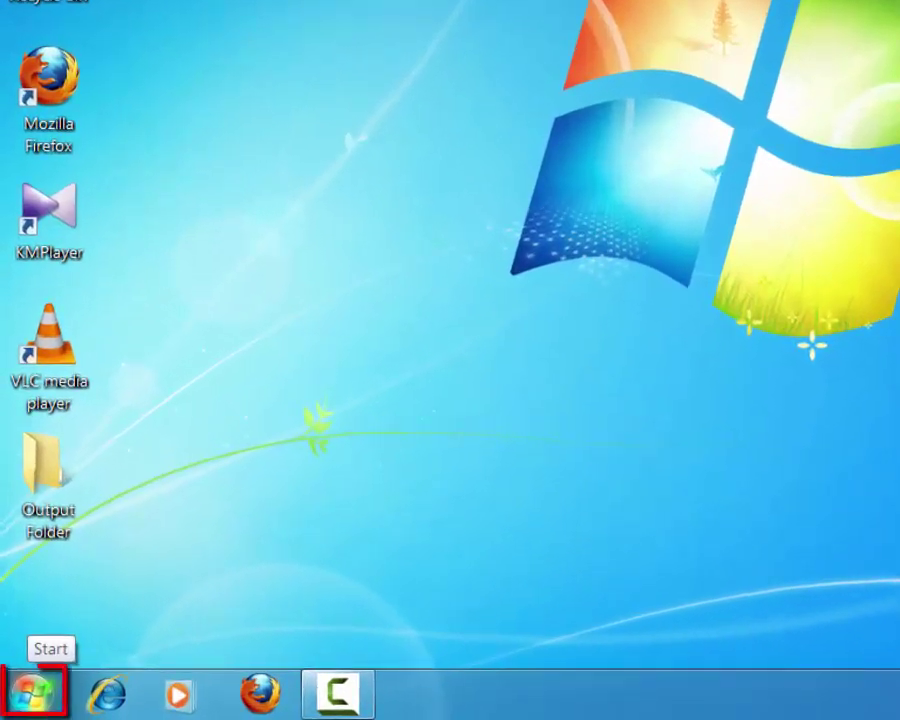
# - Search Windows for "run", open the Run dialog from the search and dismiss it
pyautogui.click(33, 692)
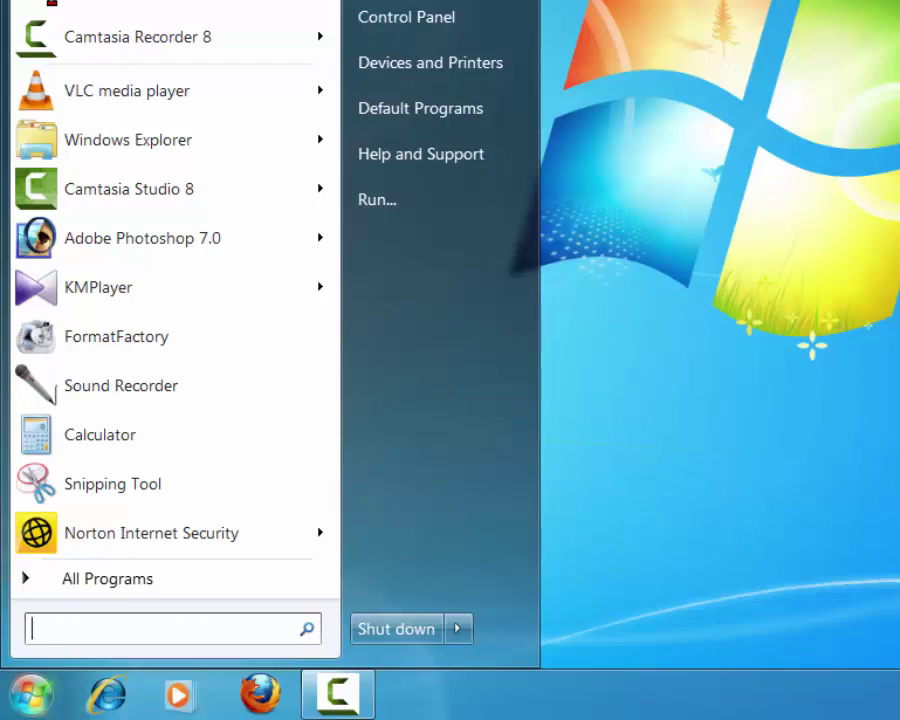
pyautogui.write('r')
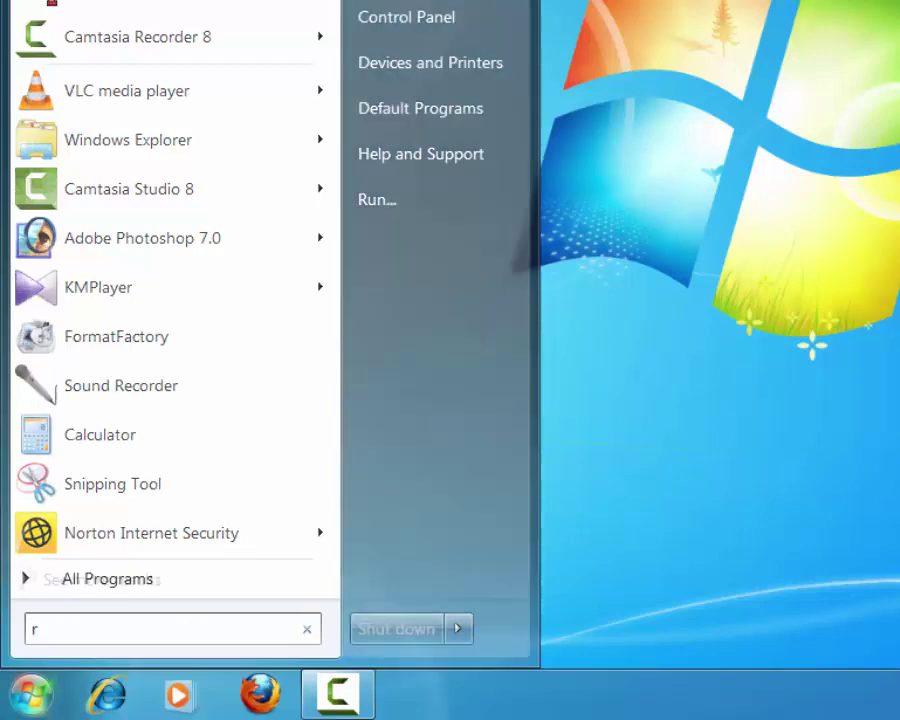
pyautogui.write('un')
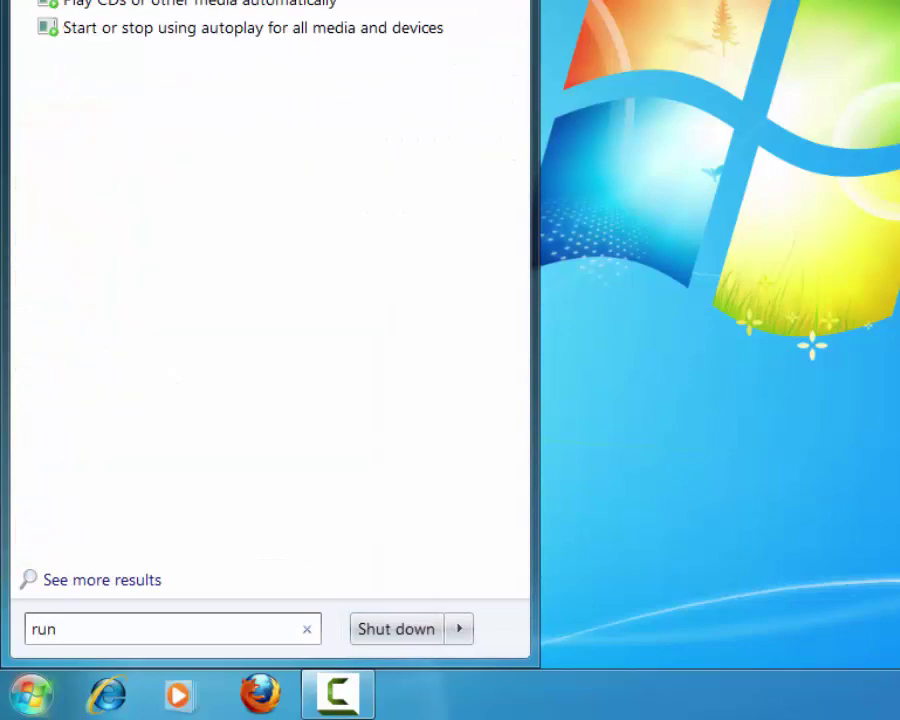
pyautogui.press('Return')
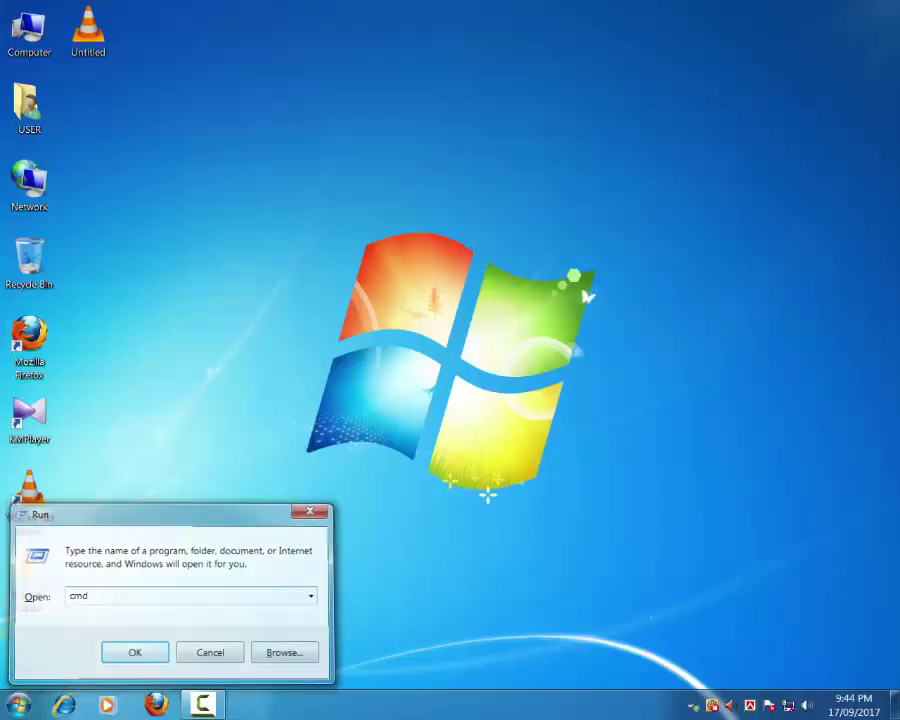
pyautogui.click(521, 368)
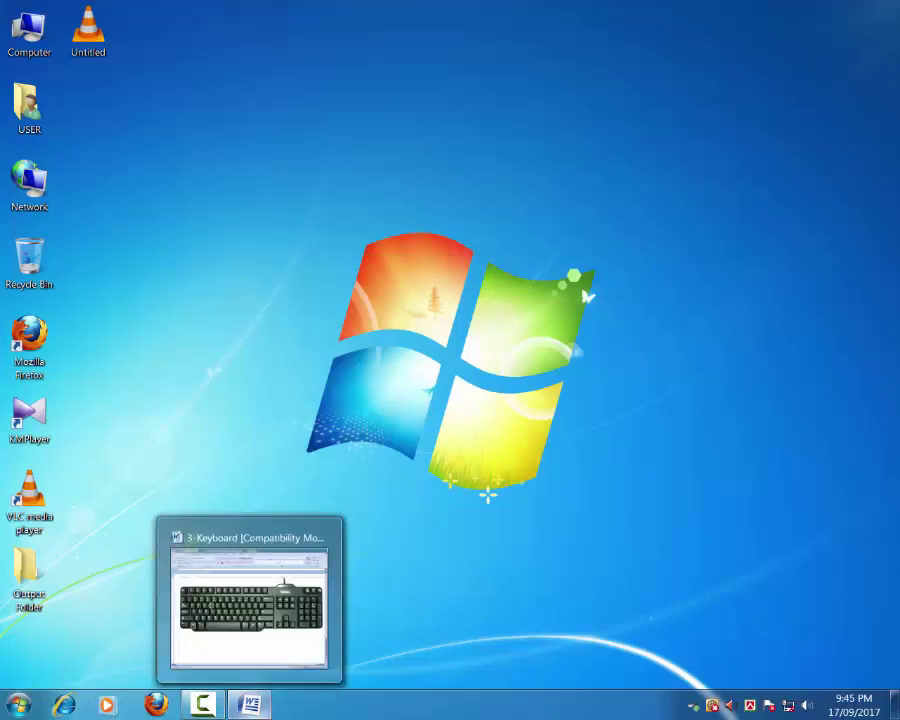
# - Switch to the 3-Keyboard document with the Windows and R keys circled, open the Run dialog directly and cancel it
pyautogui.click(250, 705)
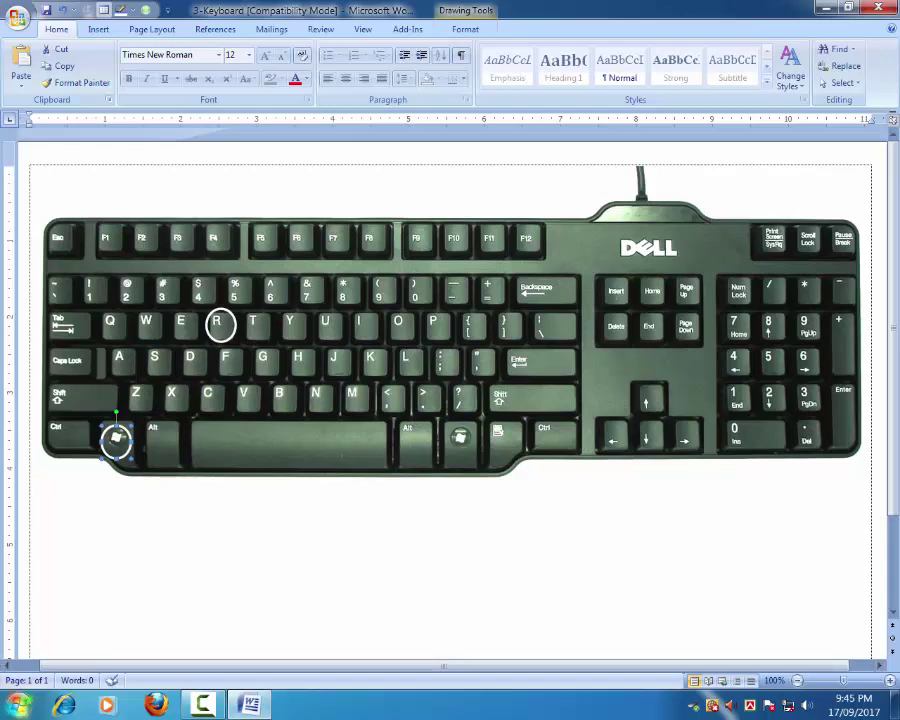
pyautogui.press('super+r')
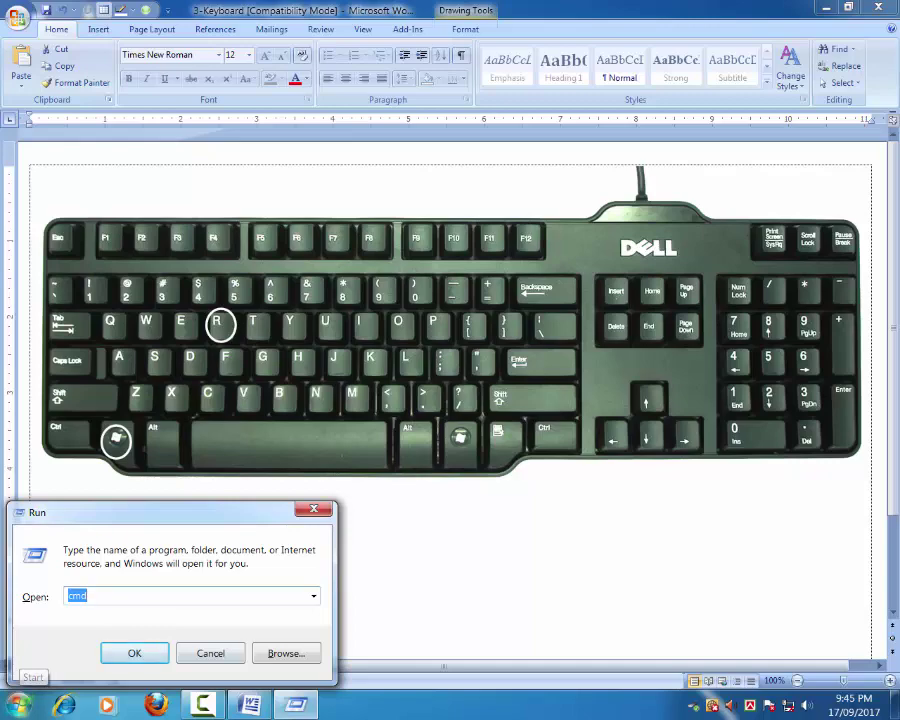
pyautogui.press('Escape')
# - Open the Run dialog by searching for "run" and cancel it, then open it directly and cancel it again
pyautogui.press('super')
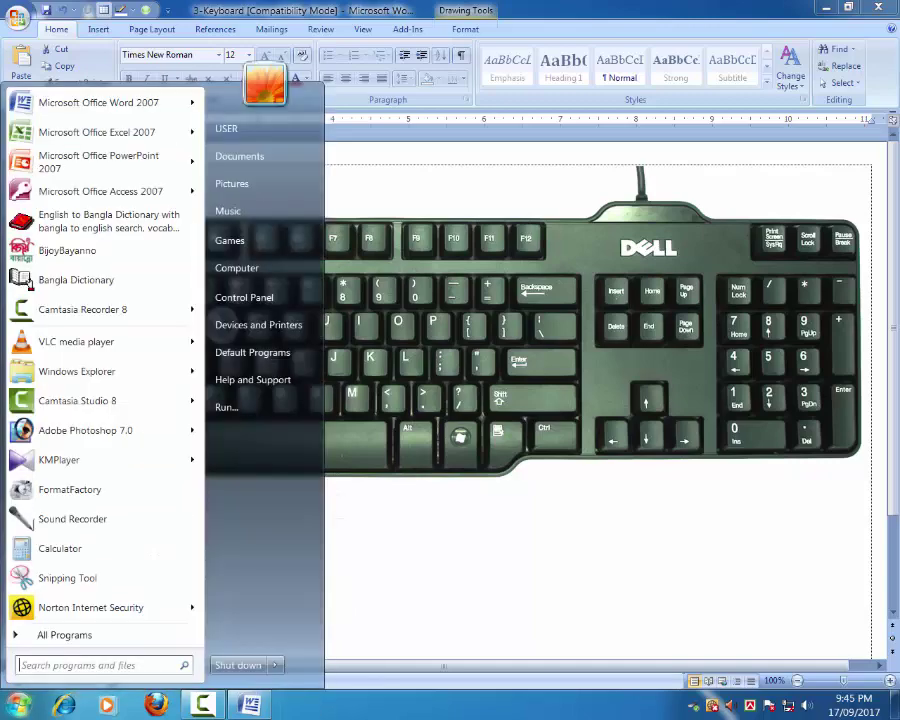
pyautogui.write('r')
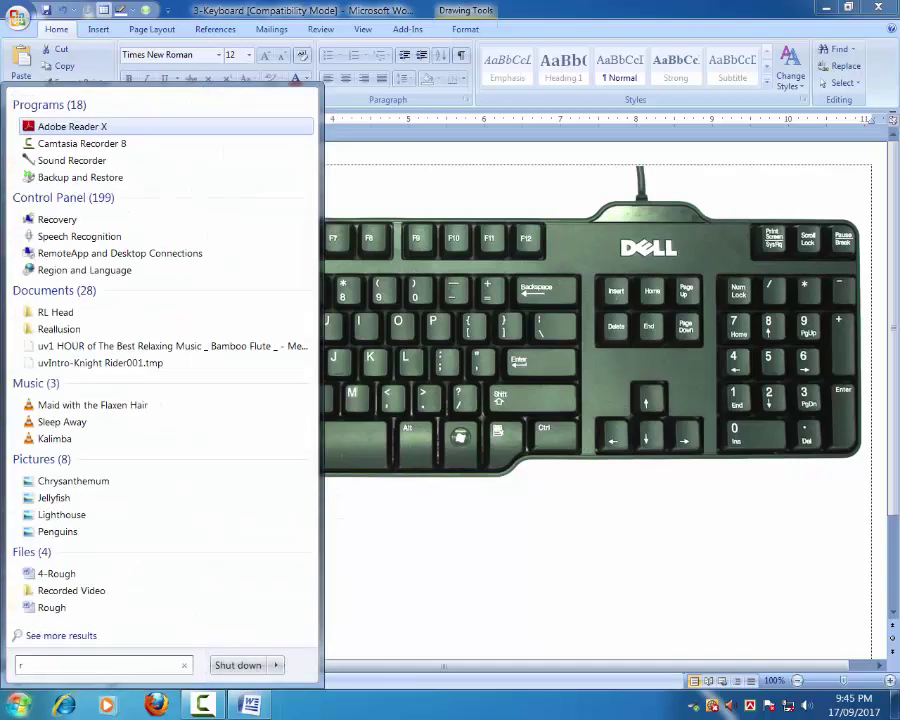
pyautogui.write('un')
pyautogui.press('Return')
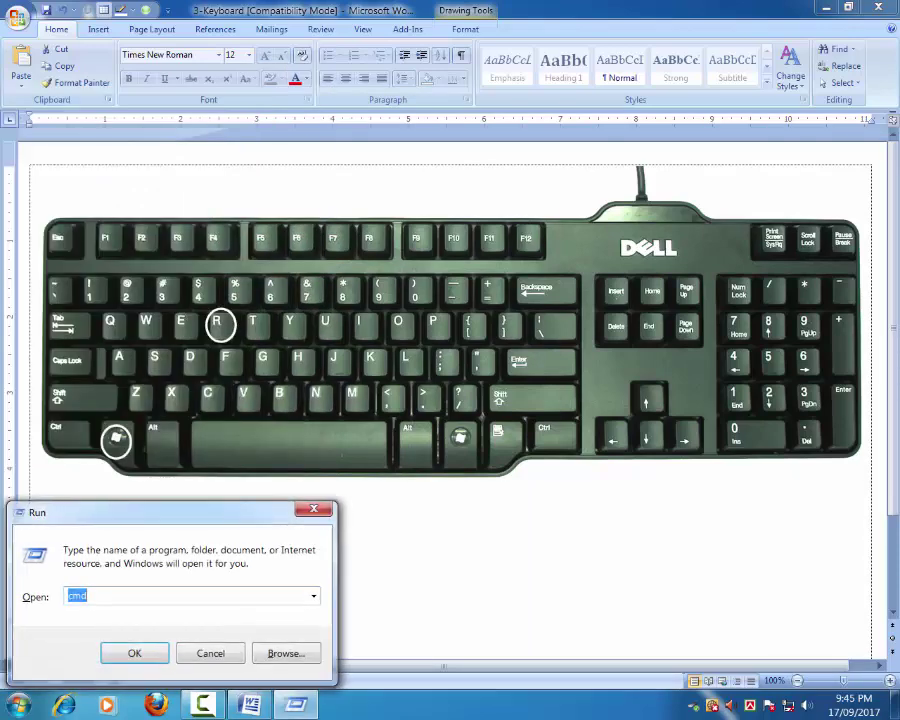
pyautogui.press('Escape')
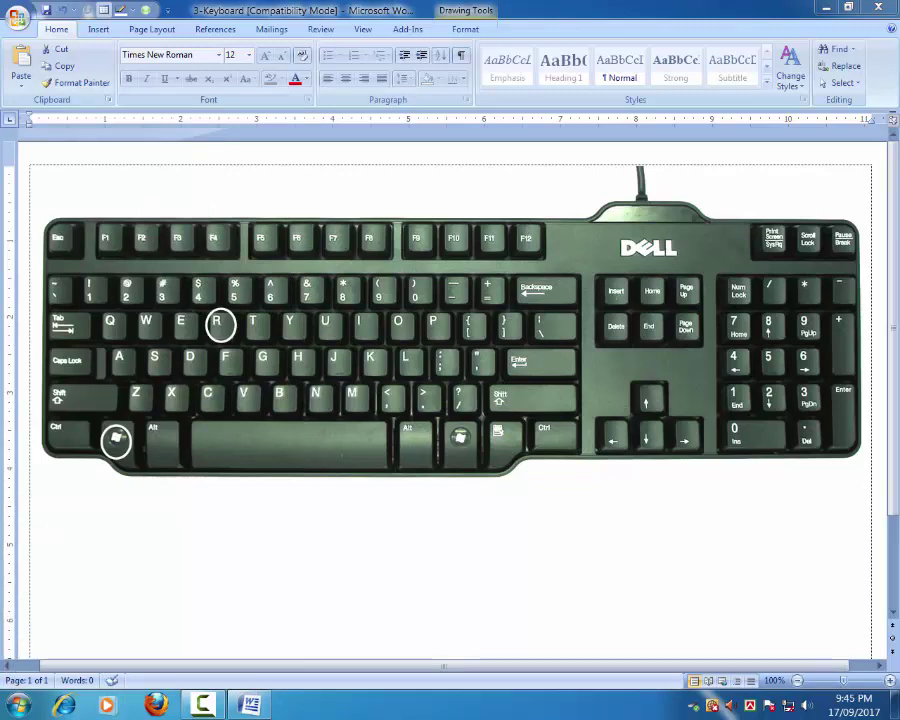
pyautogui.press('super+r')
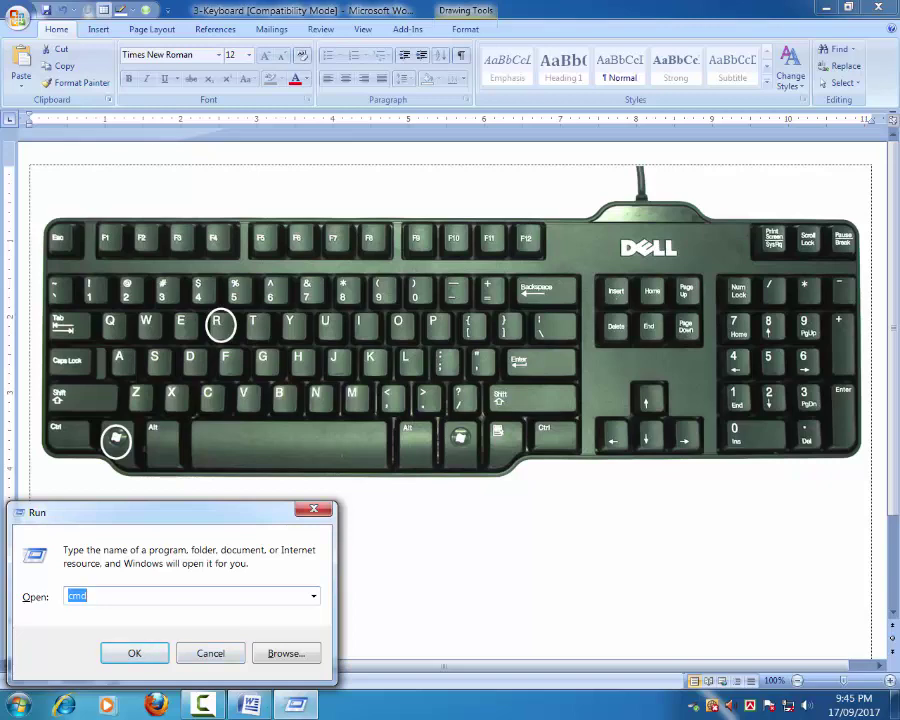
pyautogui.press('Escape')
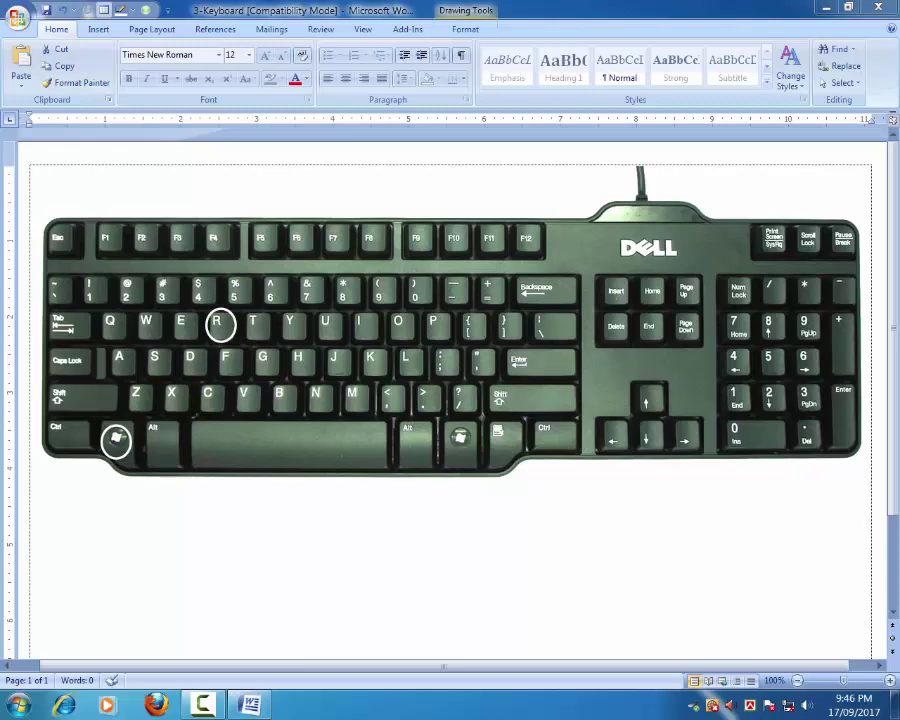
# - Show the desktop, open the Windows Temp folder with the Run command temp, and select all its items in the maximized window
pyautogui.press('super+d')
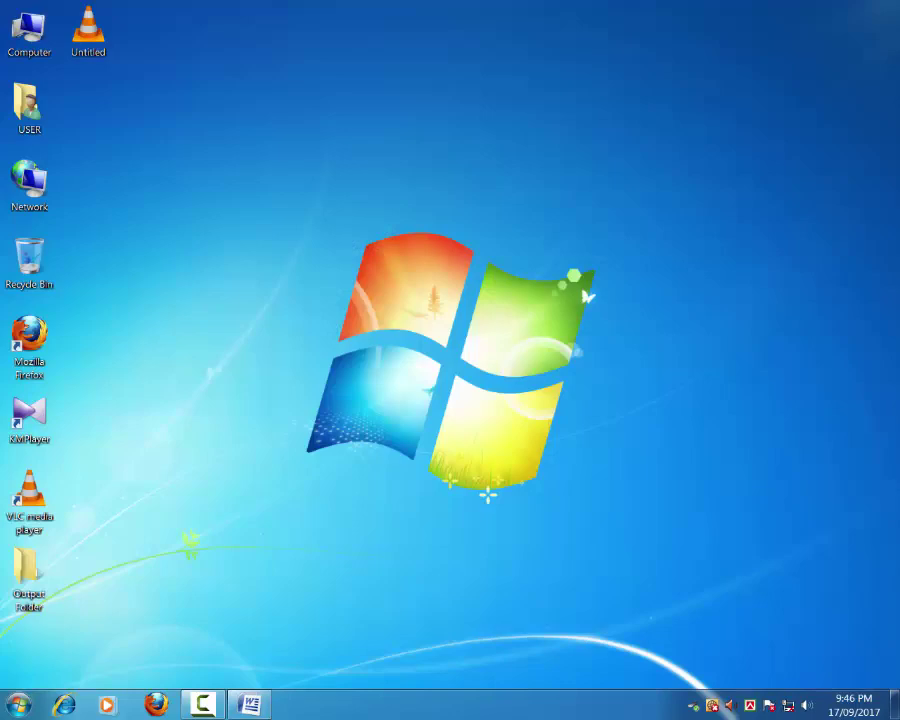
pyautogui.press('super+r')
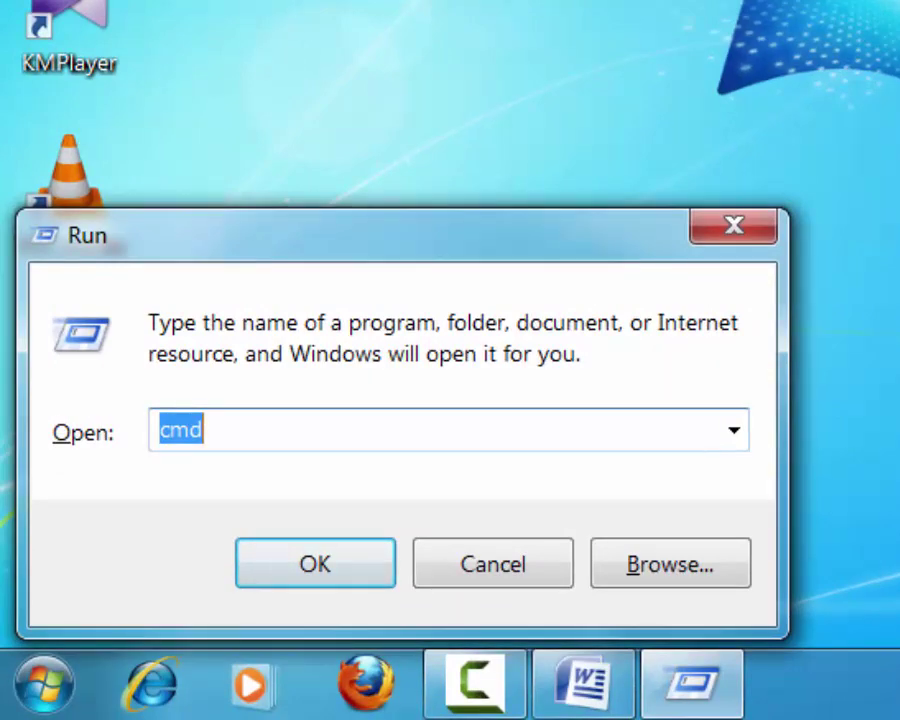
pyautogui.write('te')
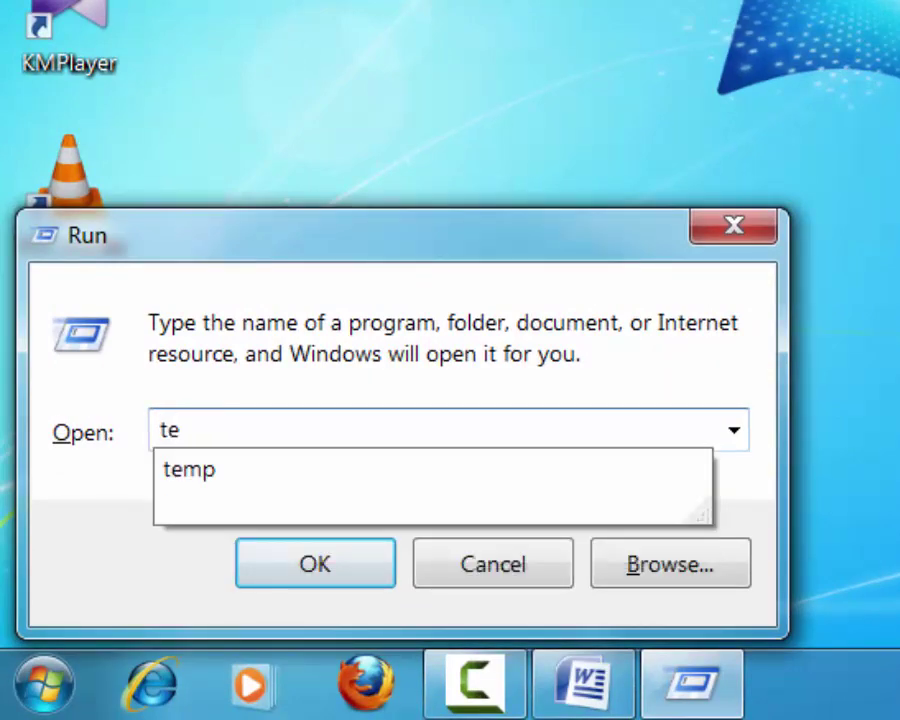
pyautogui.write('mp')
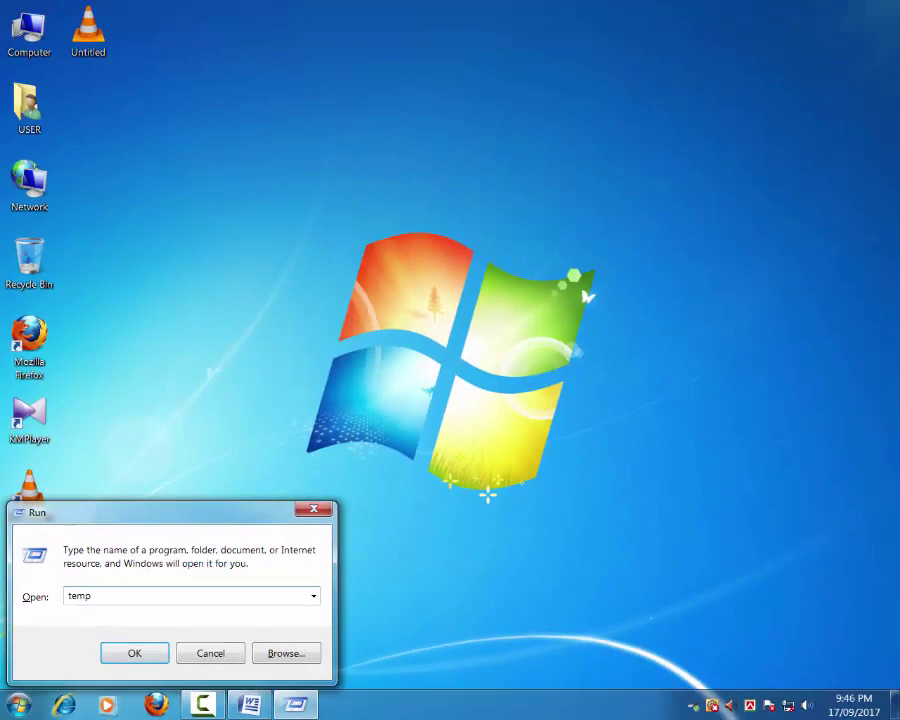
pyautogui.press('Return')
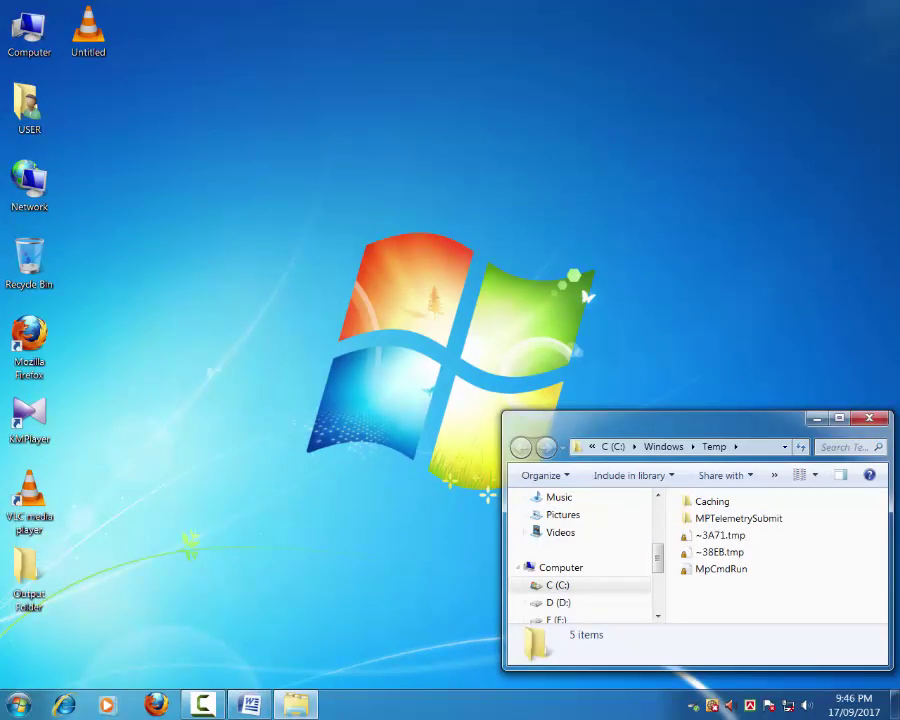
pyautogui.press('super+Up')
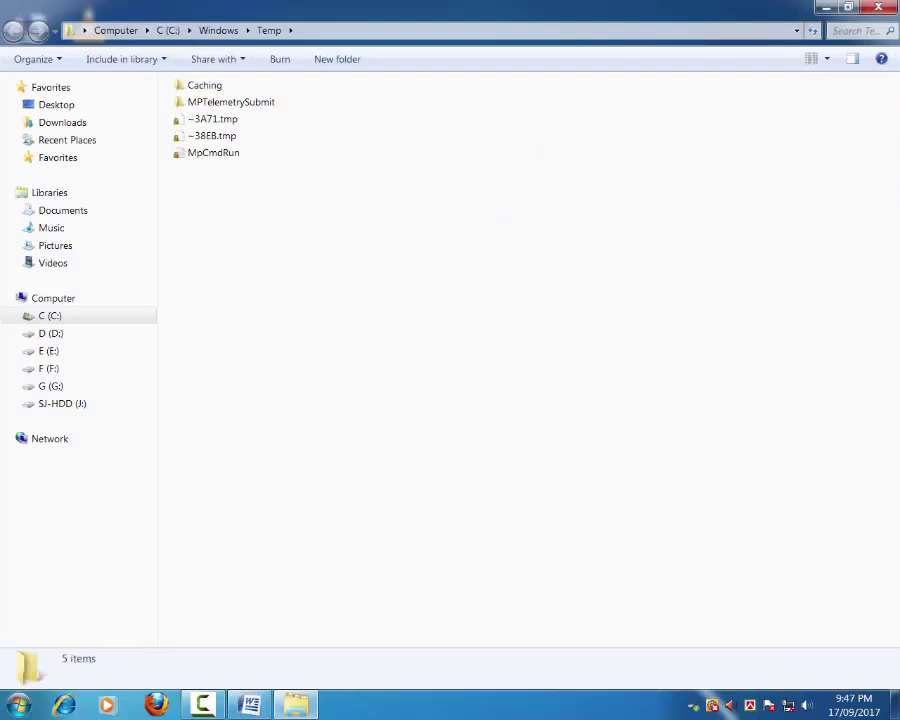
pyautogui.moveTo(209, 215); pyautogui.dragTo(820, 591)
pyautogui.hotkey('ctrl', 'a')
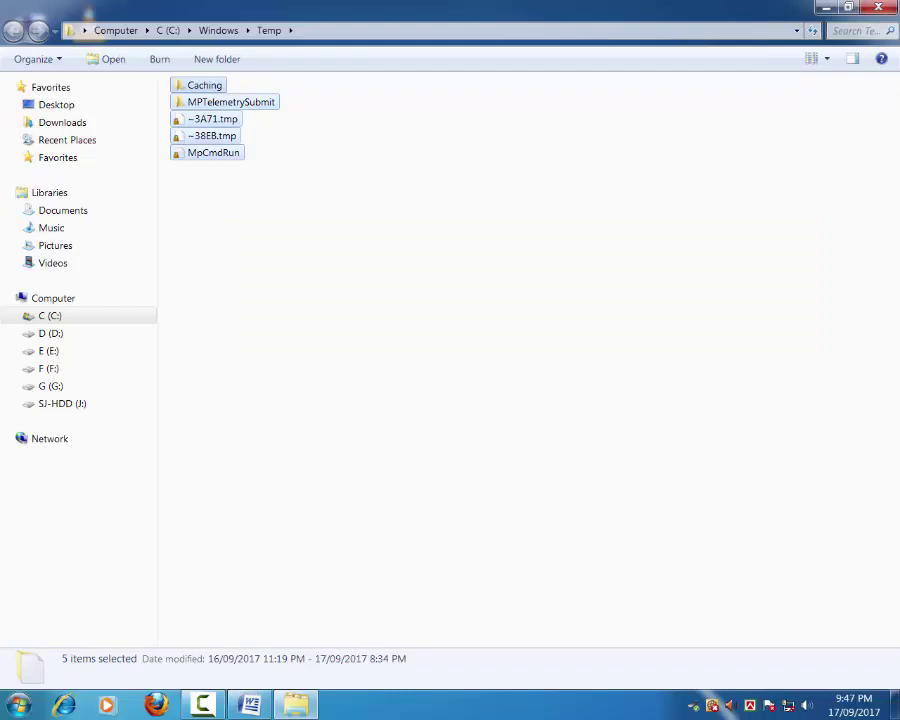
# - Switch to the 3-Keyboard document and move the two white circles onto the Ctrl and A keys
pyautogui.hotkey('alt', 'Tab')
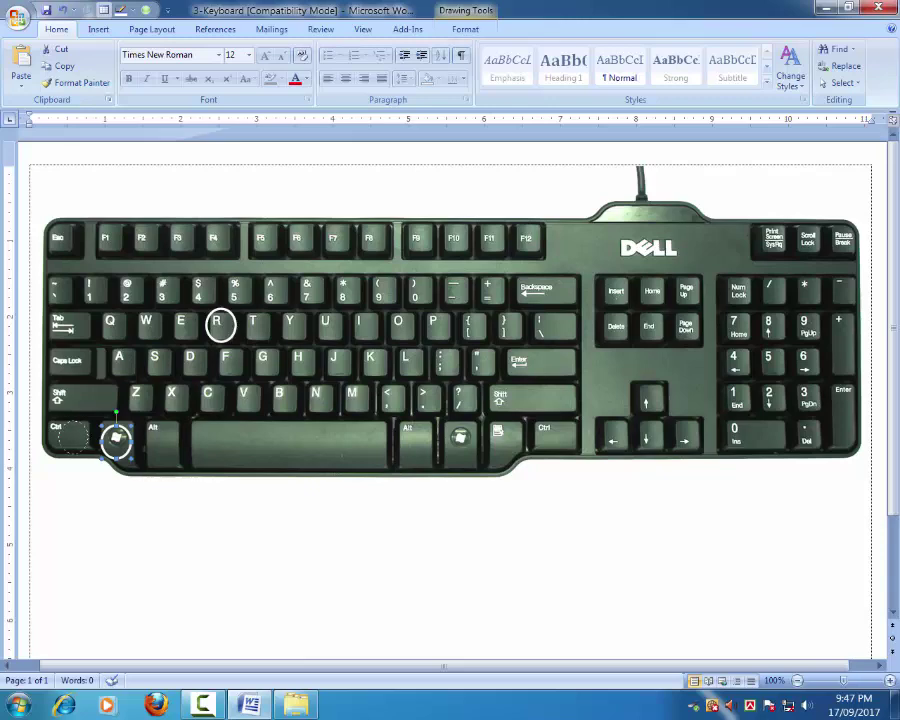
pyautogui.moveTo(116, 437); pyautogui.dragTo(70, 435)
pyautogui.click(220, 322)
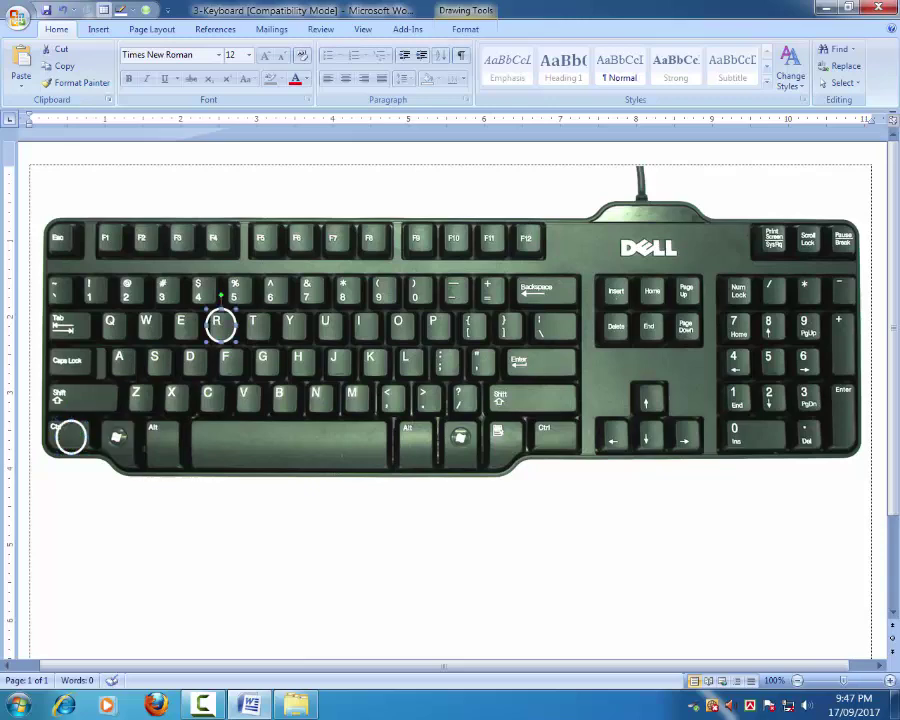
pyautogui.moveTo(220, 322); pyautogui.dragTo(120, 362)
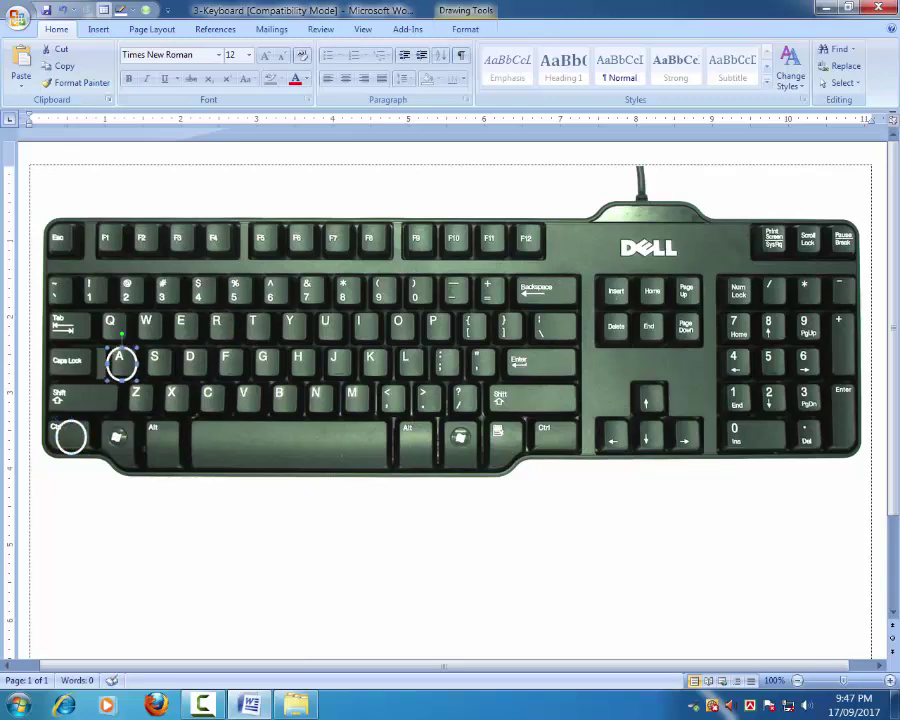
pyautogui.click(70, 435)
pyautogui.moveTo(70, 435); pyautogui.dragTo(57, 430)
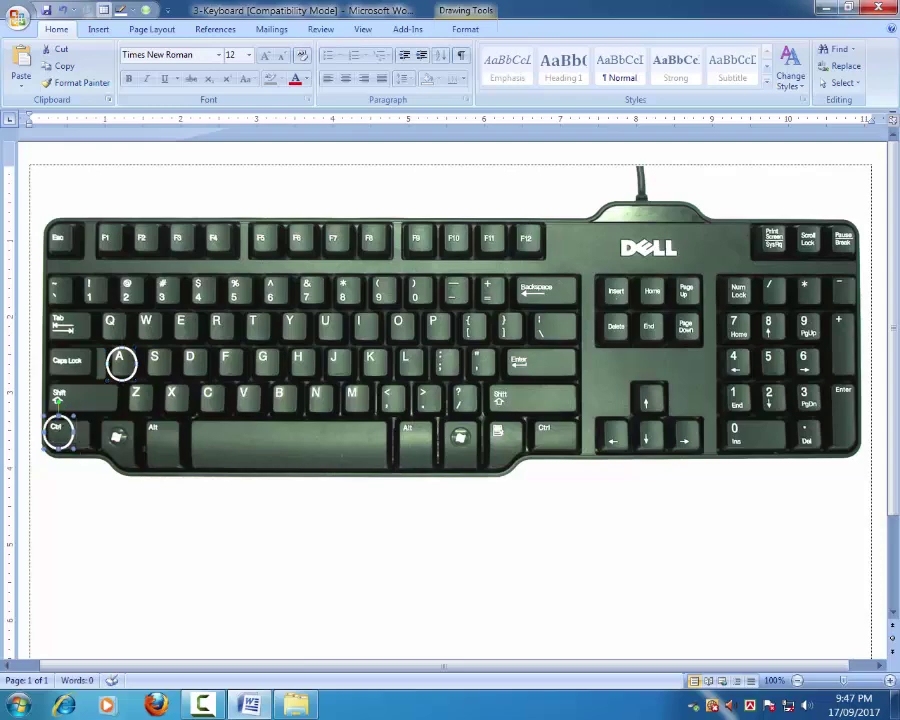
# - Minimize the 3-Keyboard document and select all items in the Windows Temp folder
pyautogui.click(826, 8)
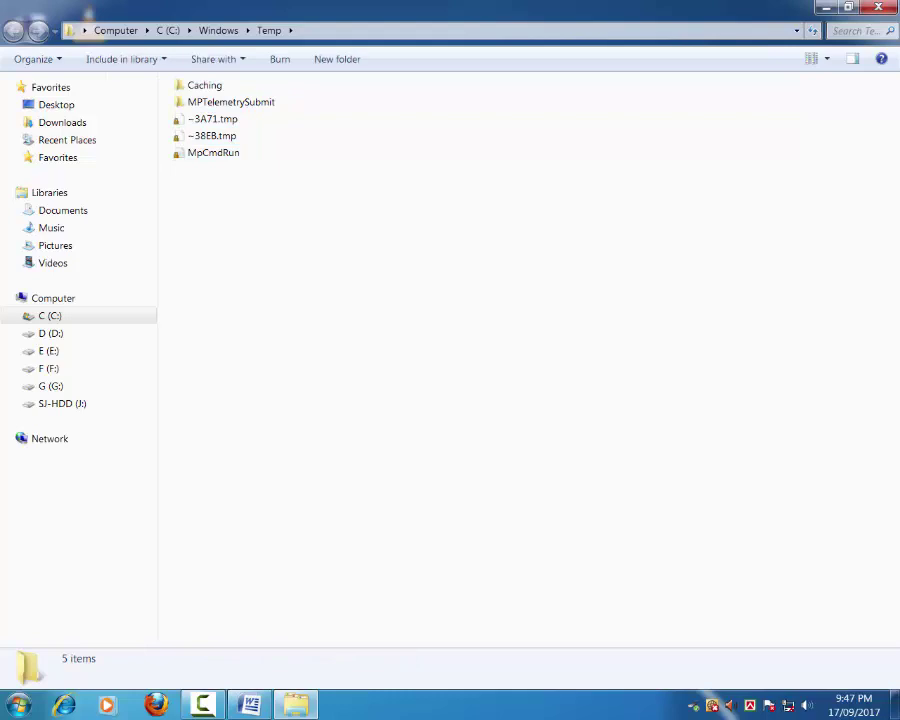
pyautogui.hotkey('ctrl', 'a')
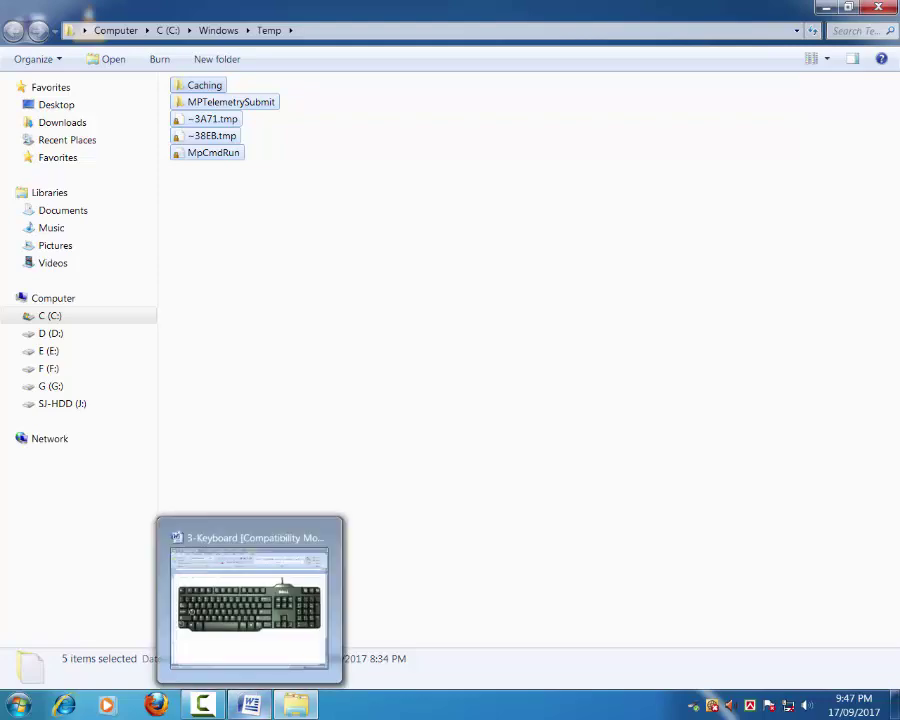
# - Switch to the 3-Keyboard document and move the two white circles onto the Shift and Delete keys
pyautogui.click(250, 705)
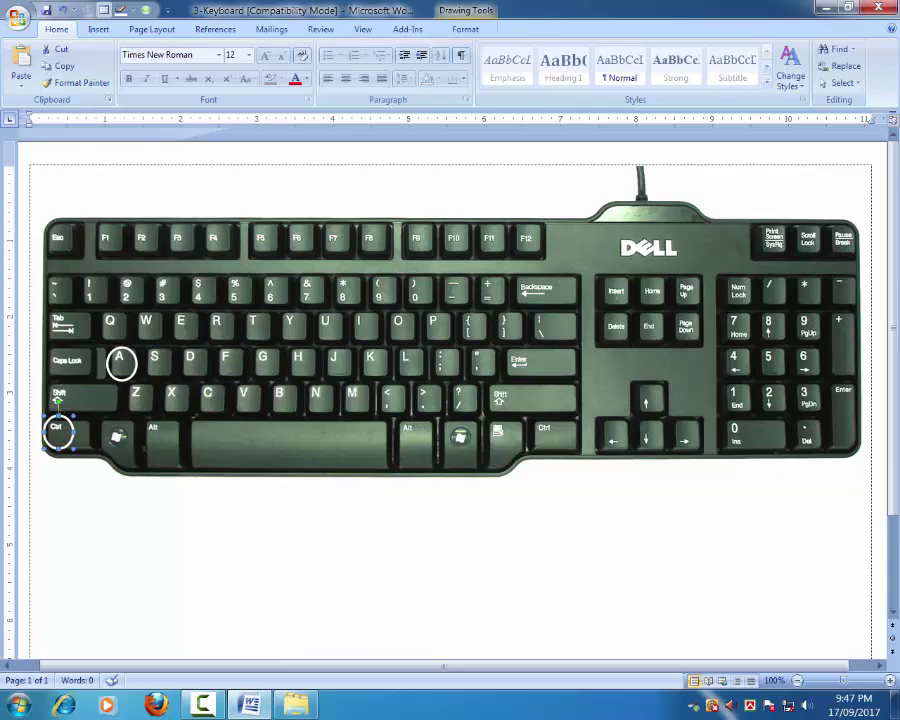
pyautogui.moveTo(58, 432); pyautogui.dragTo(61, 396)
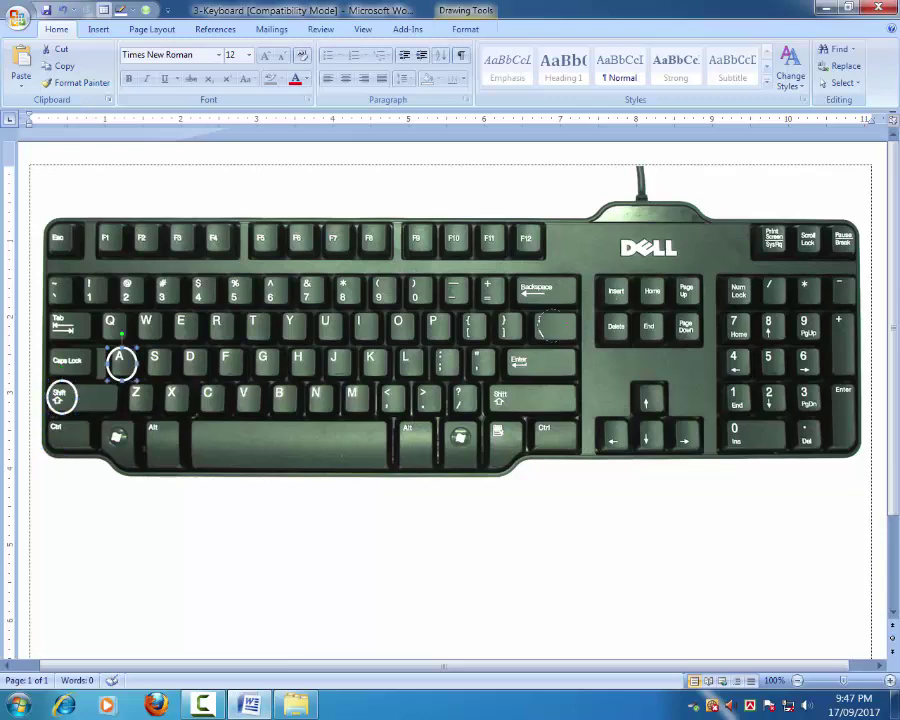
pyautogui.moveTo(119, 363); pyautogui.dragTo(613, 330)
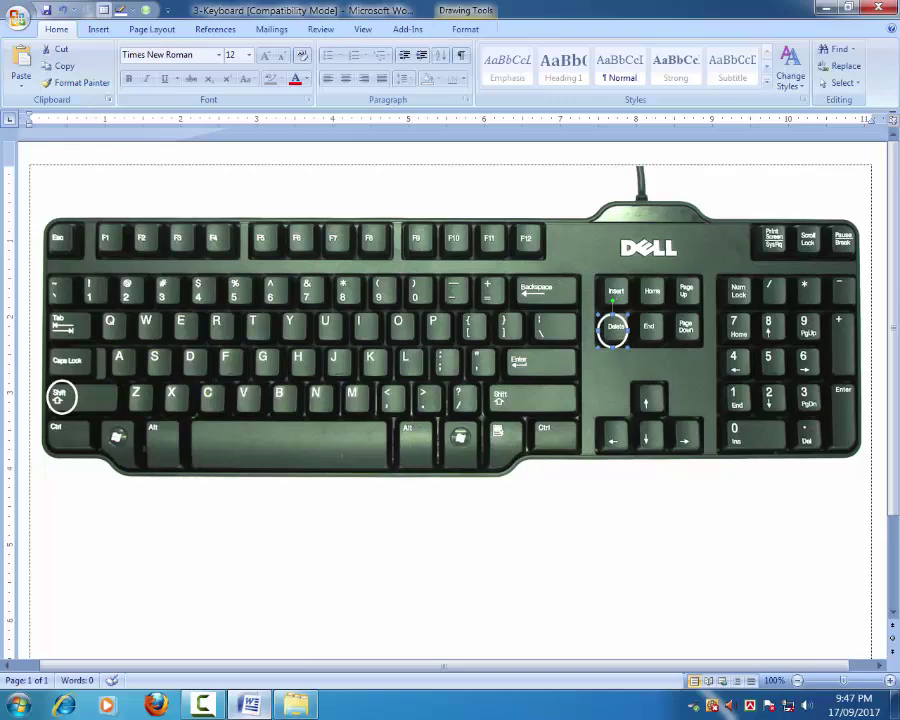
# - Return to the Windows Temp folder, permanently delete all selected items and close the folder window
pyautogui.hotkey('alt', 'Tab')
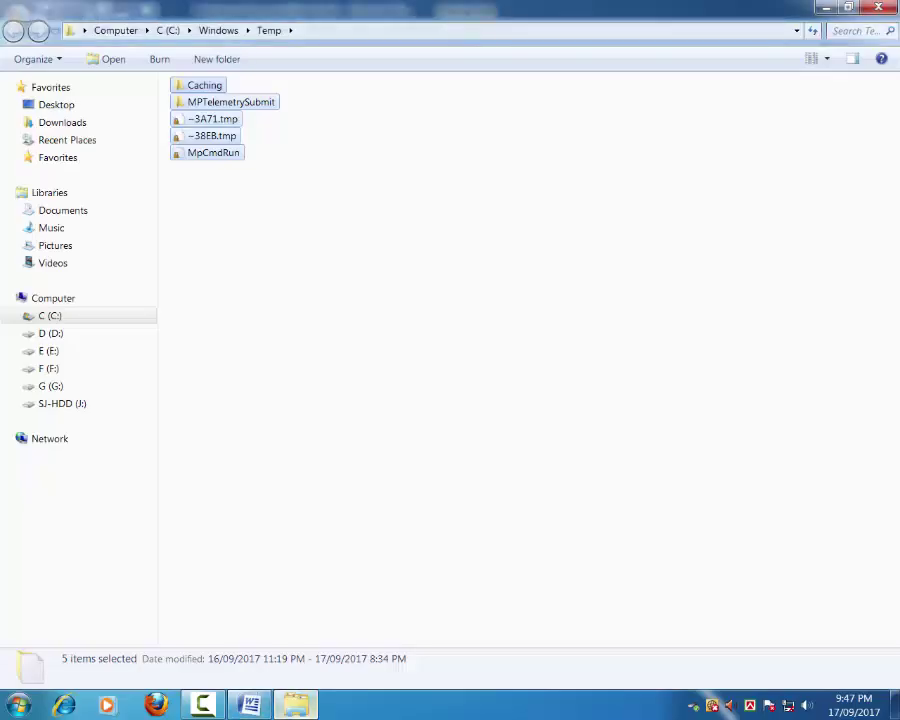
pyautogui.hotkey('shift', 'Delete')
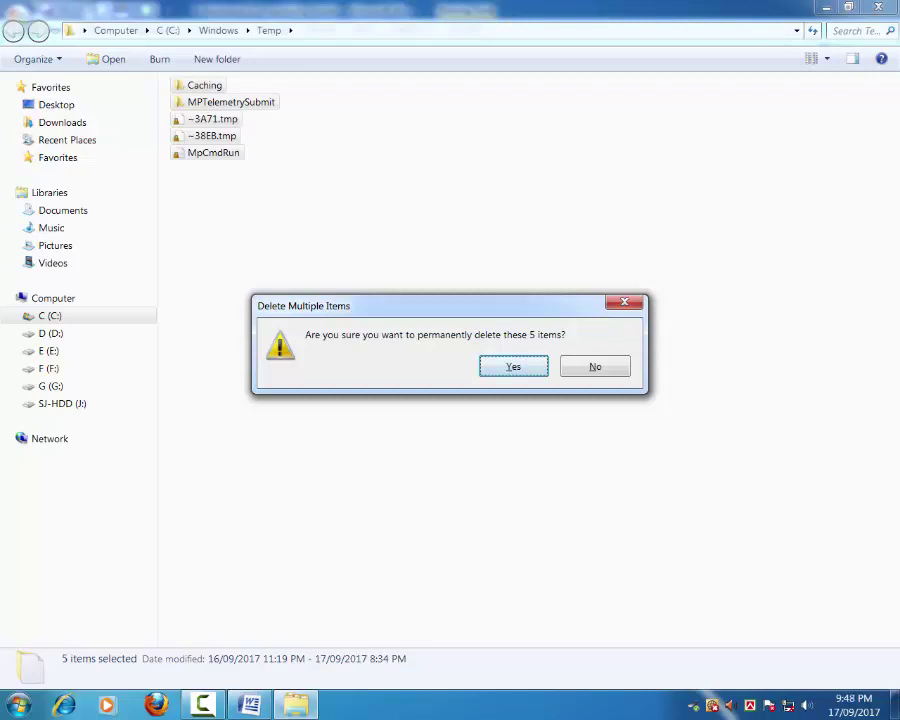
pyautogui.press('Return')
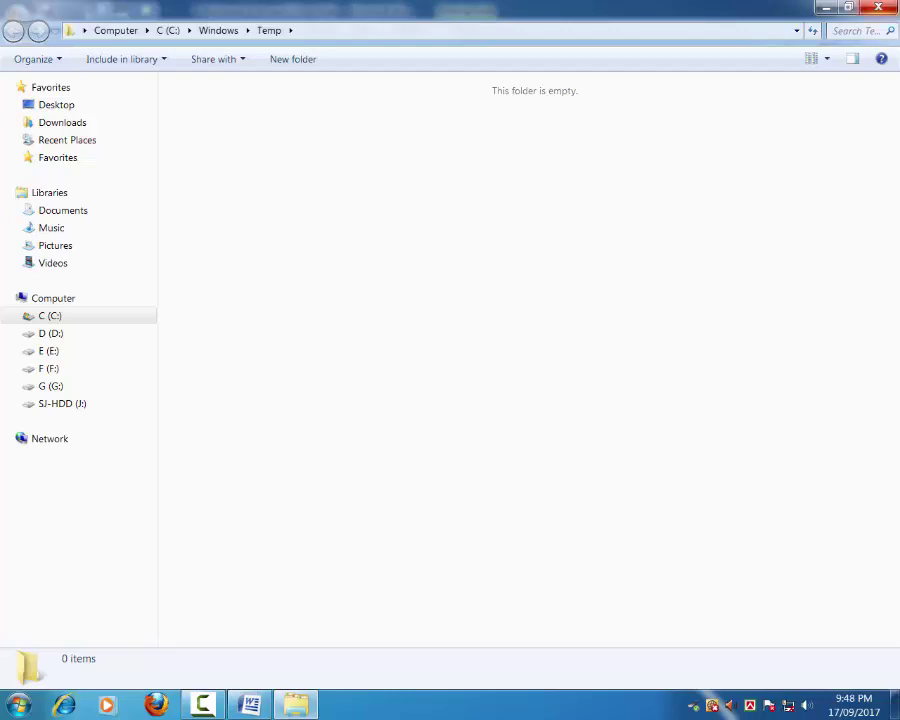
pyautogui.hotkey('alt', 'F4')
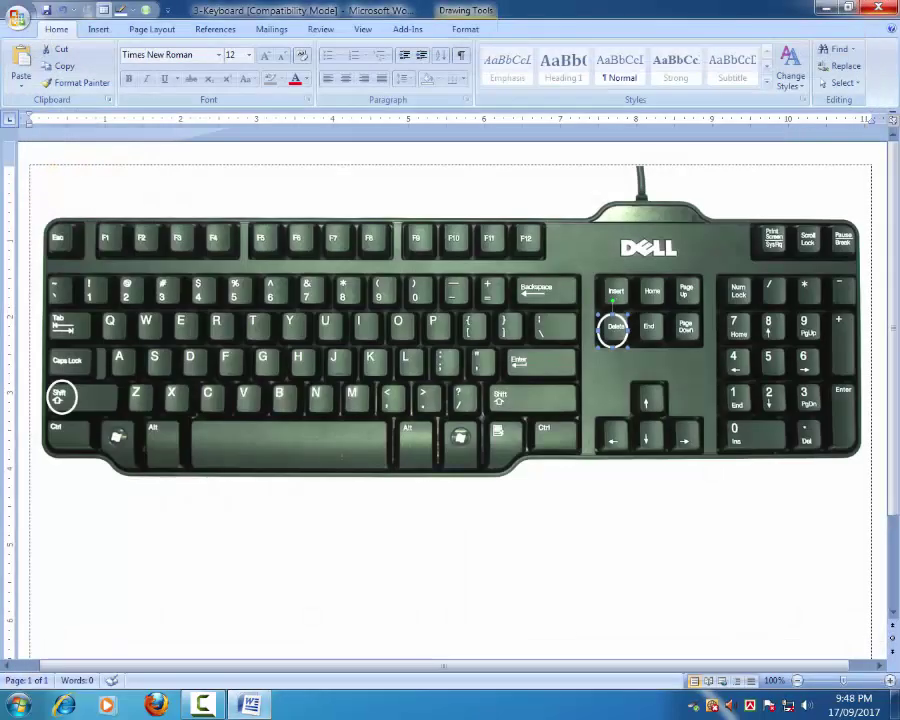
# - Open the user's local Temp folder with the Run command %temp%
pyautogui.press('super+r')
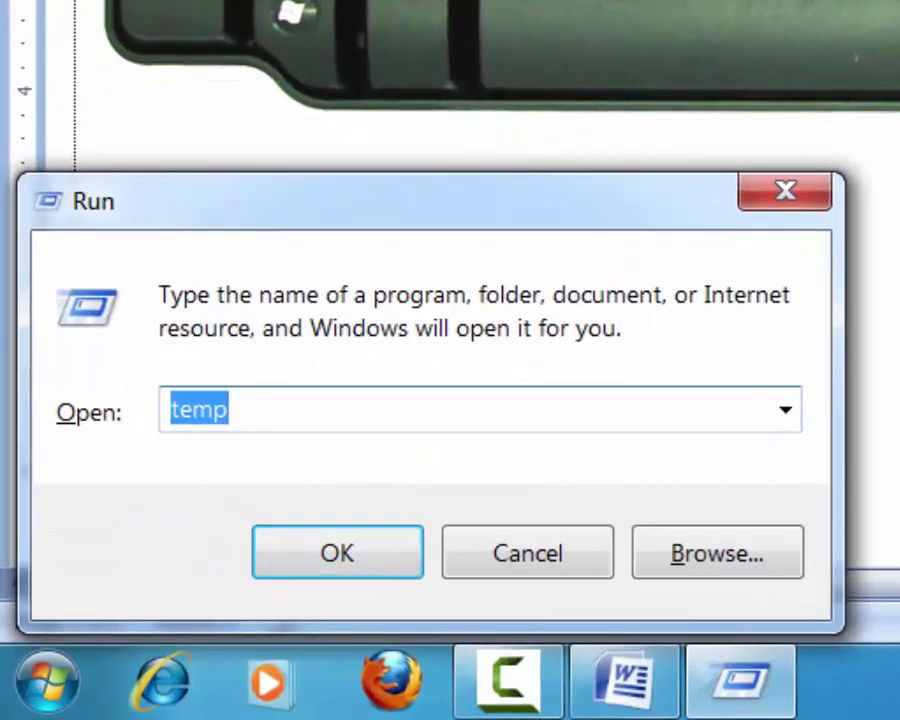
pyautogui.write('%')
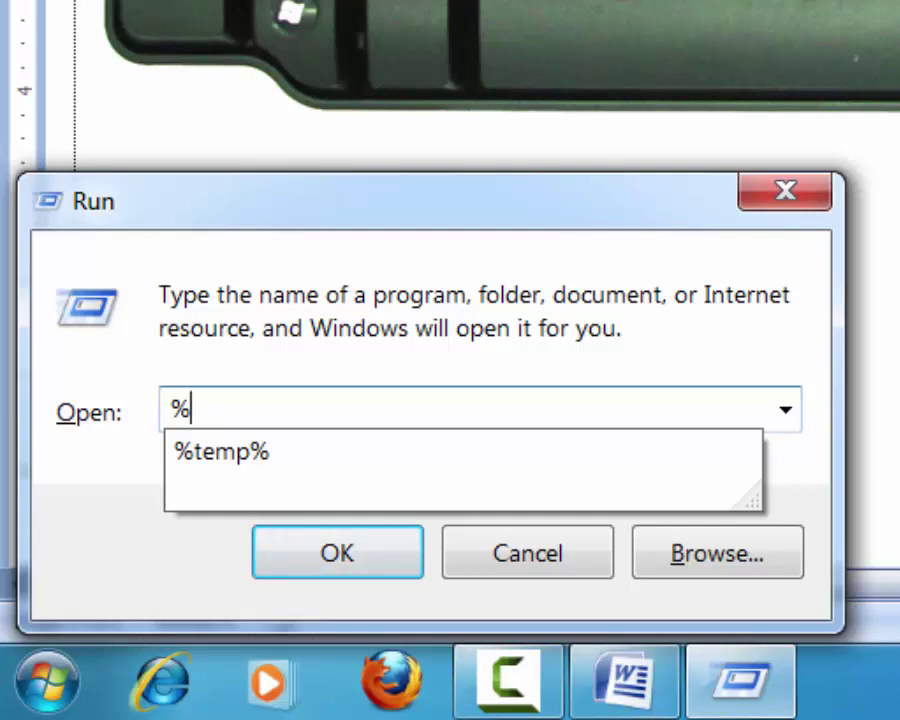
pyautogui.write('ty')
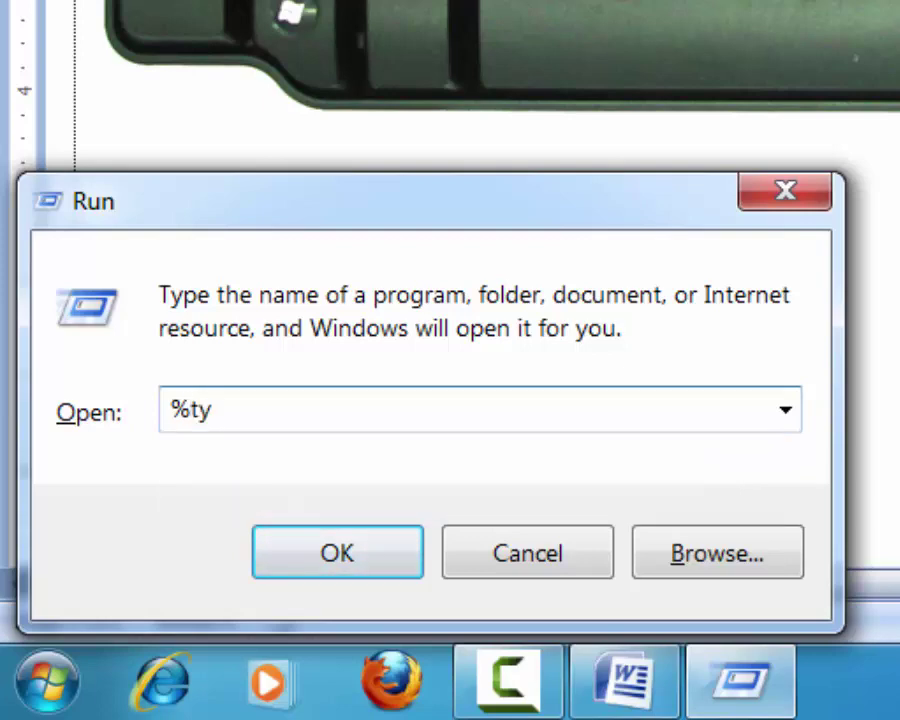
pyautogui.press('BackSpace')
pyautogui.write('e')
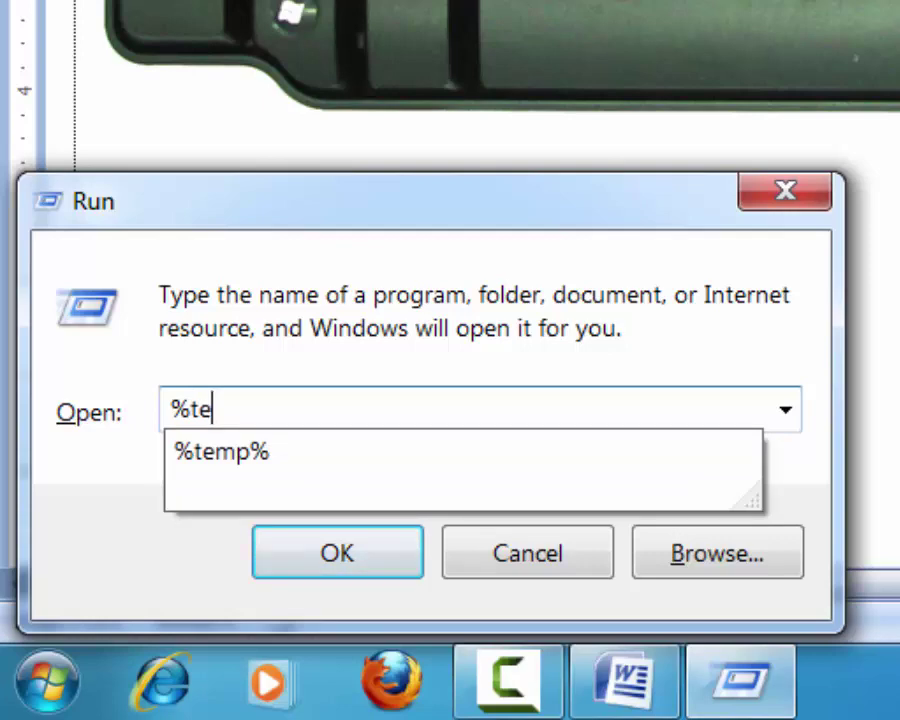
pyautogui.write('mp%')
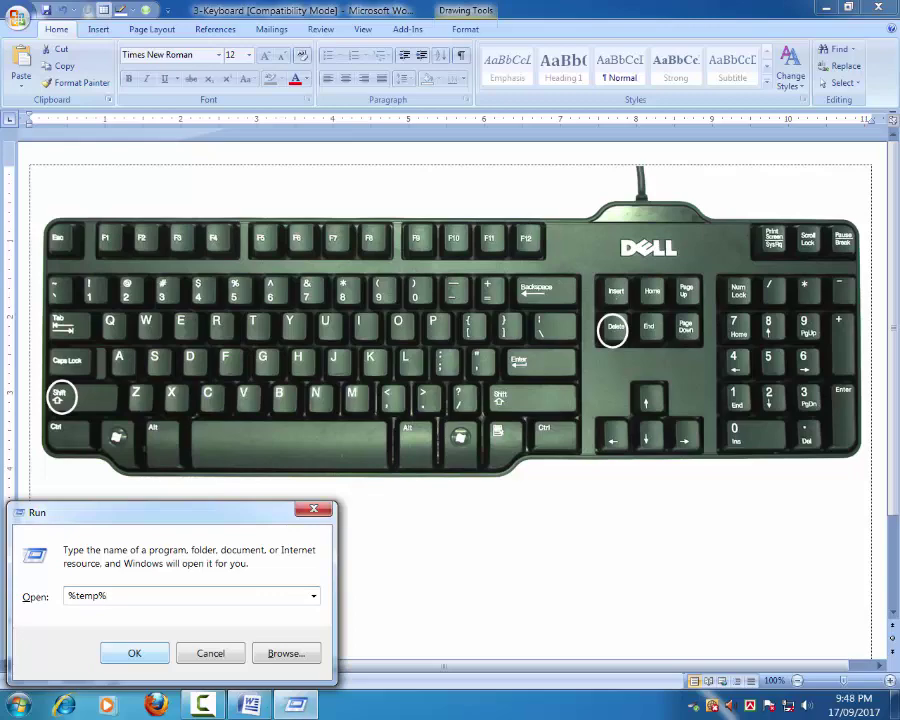
pyautogui.press('Return')
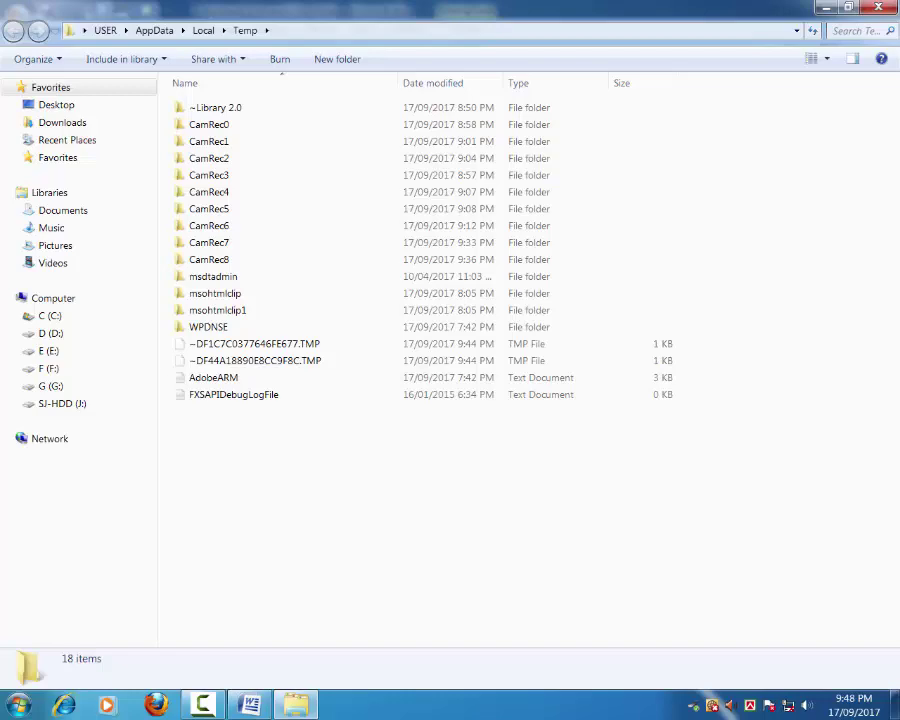
# - Select everything in the user's Temp folder, glance at the circled keys in the 3-Keyboard document, and permanently delete the selected items
pyautogui.hotkey('ctrl', 'a')
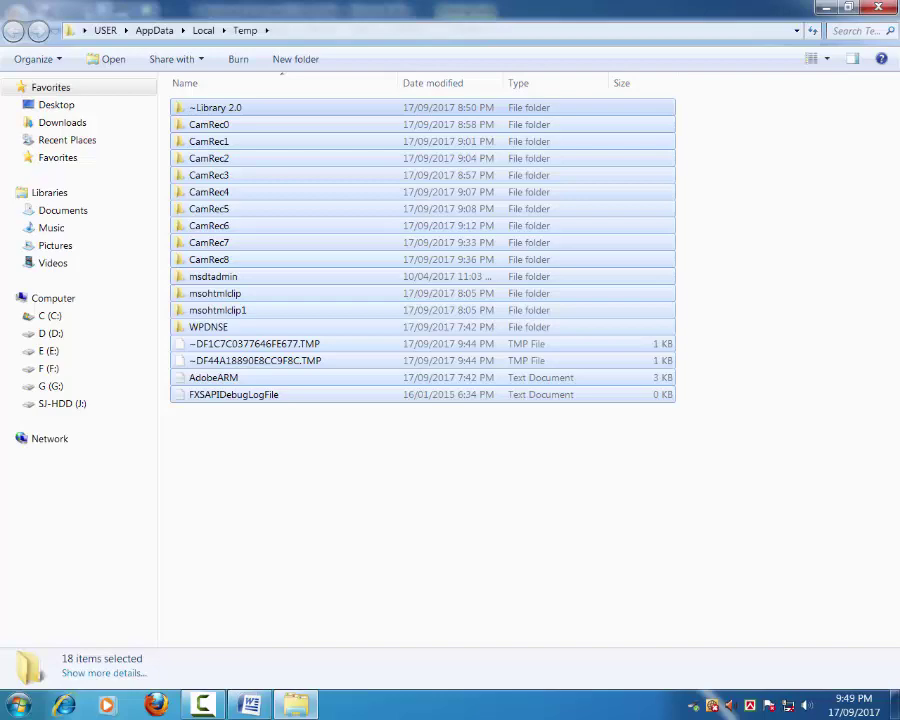
pyautogui.hotkey('alt', 'Tab')
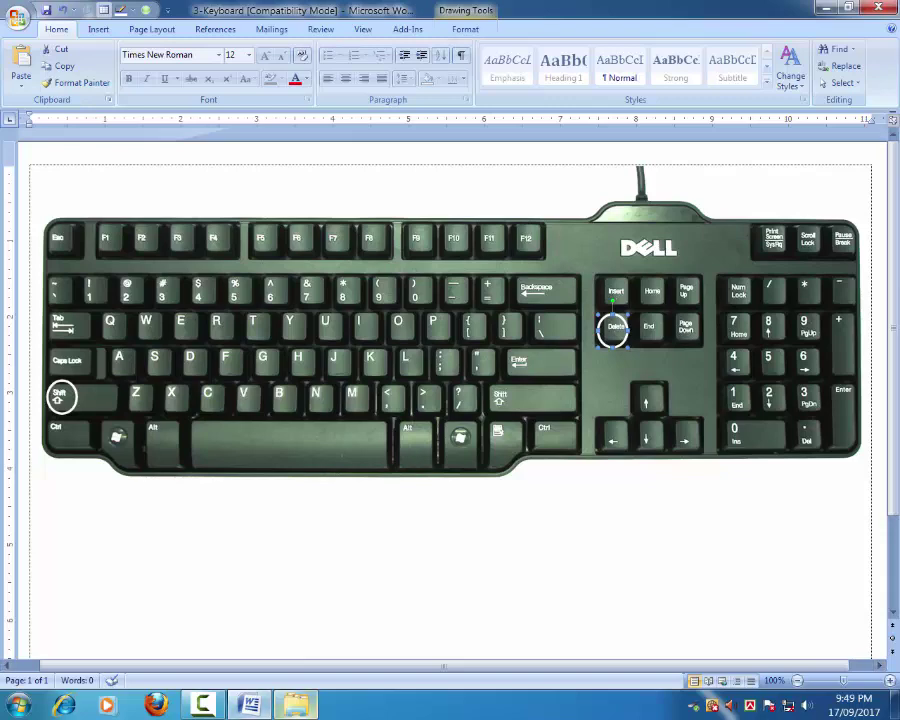
pyautogui.hotkey('alt', 'Tab')
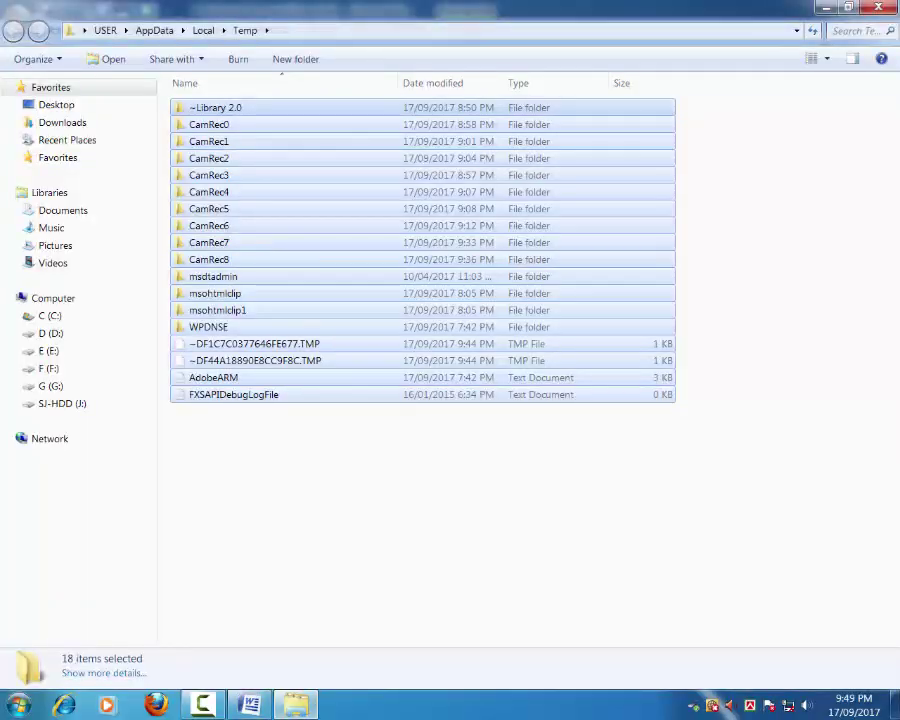
pyautogui.hotkey('shift', 'Delete')
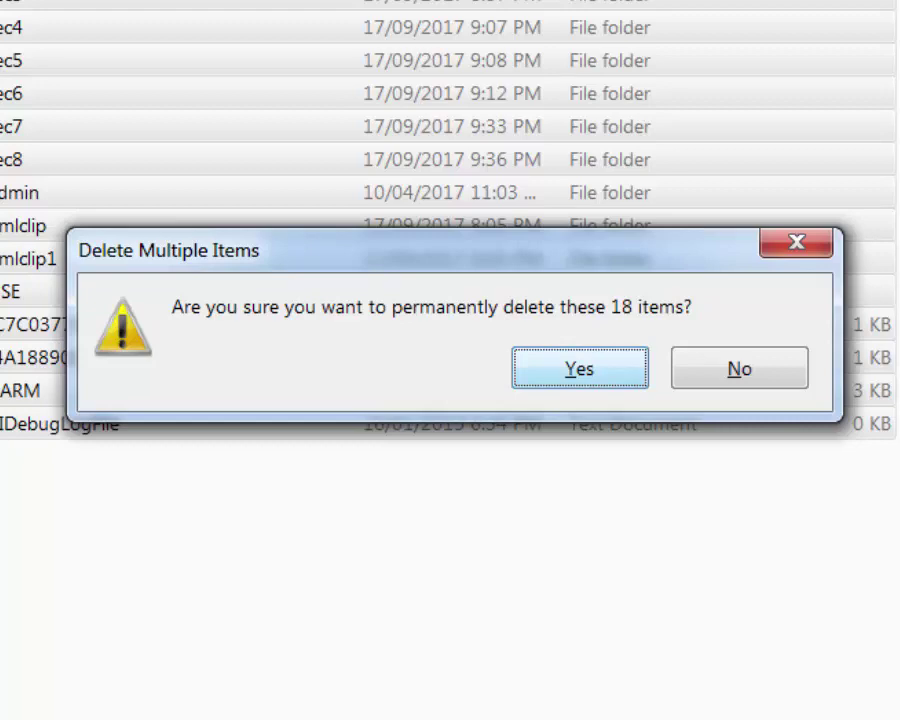
pyautogui.press('Return')
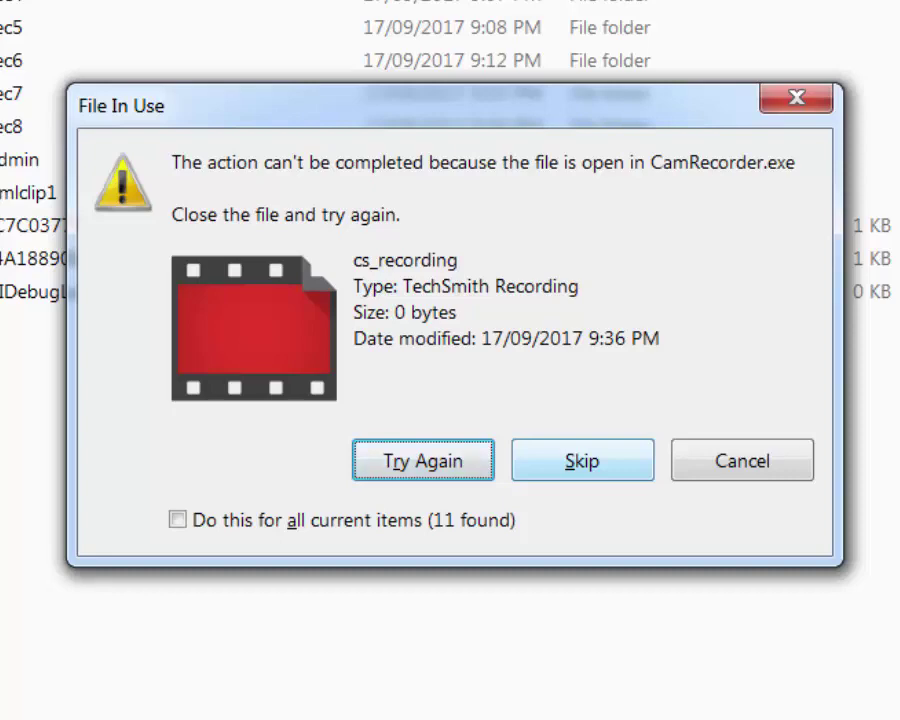
# - Skip each in-use file that blocks the deletion and close the user's Temp folder window
pyautogui.press('s')
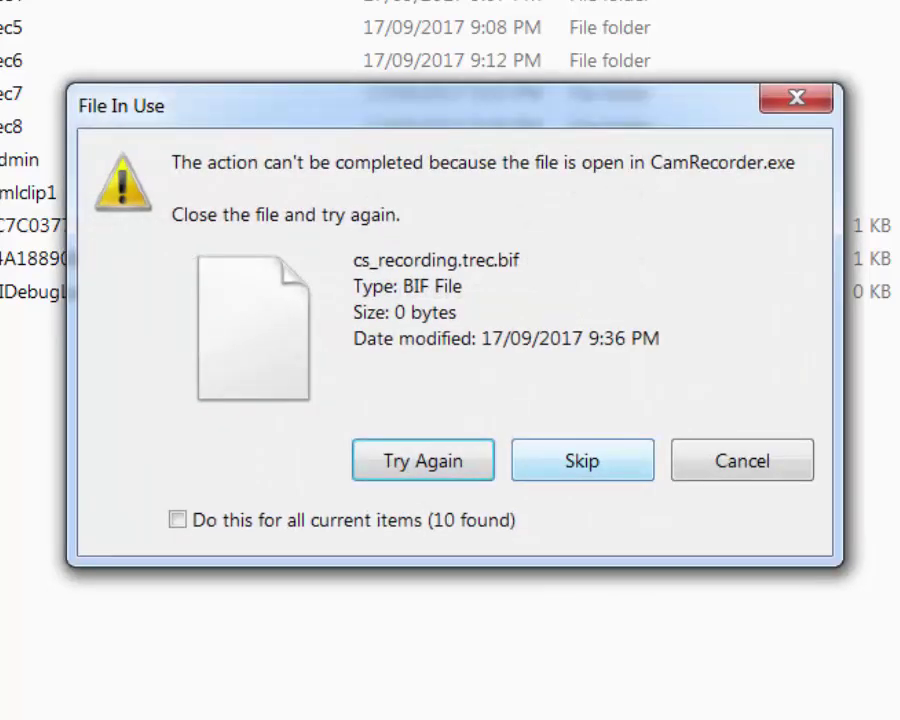
pyautogui.press('s')
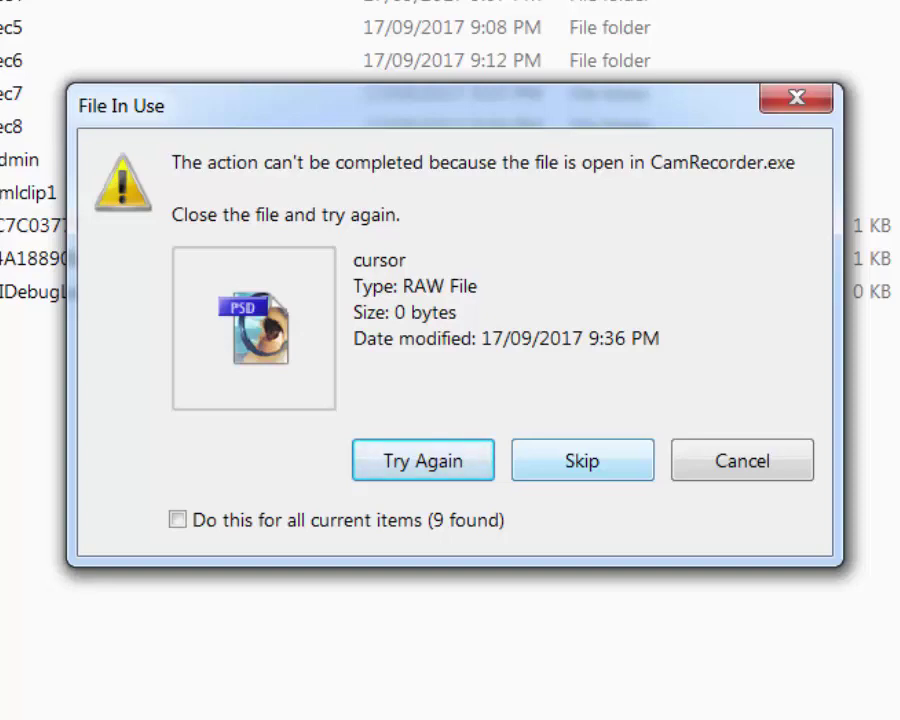
pyautogui.press('s')
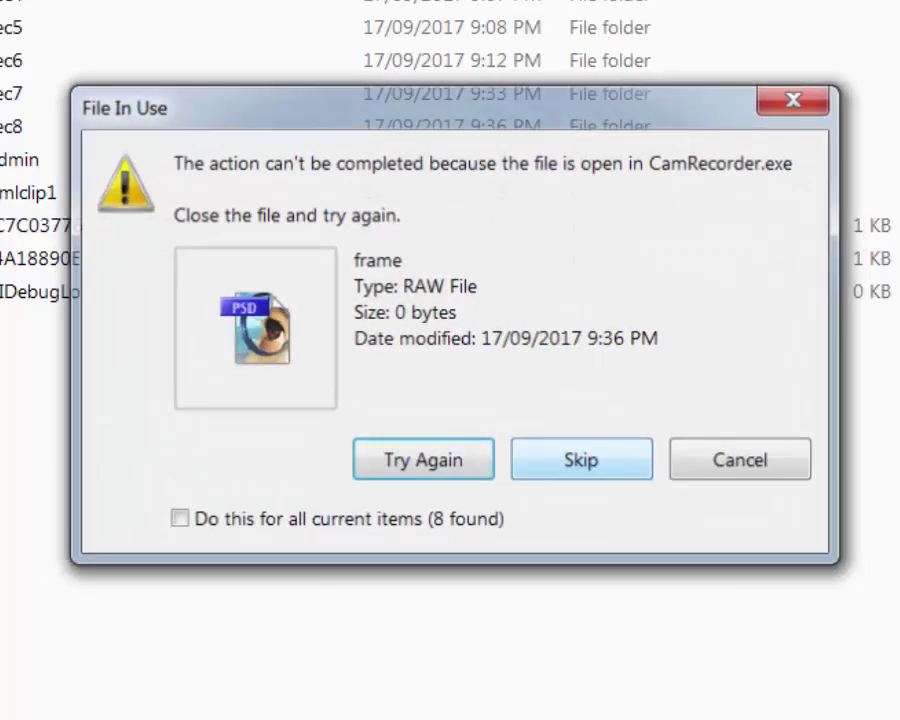
pyautogui.press('s')
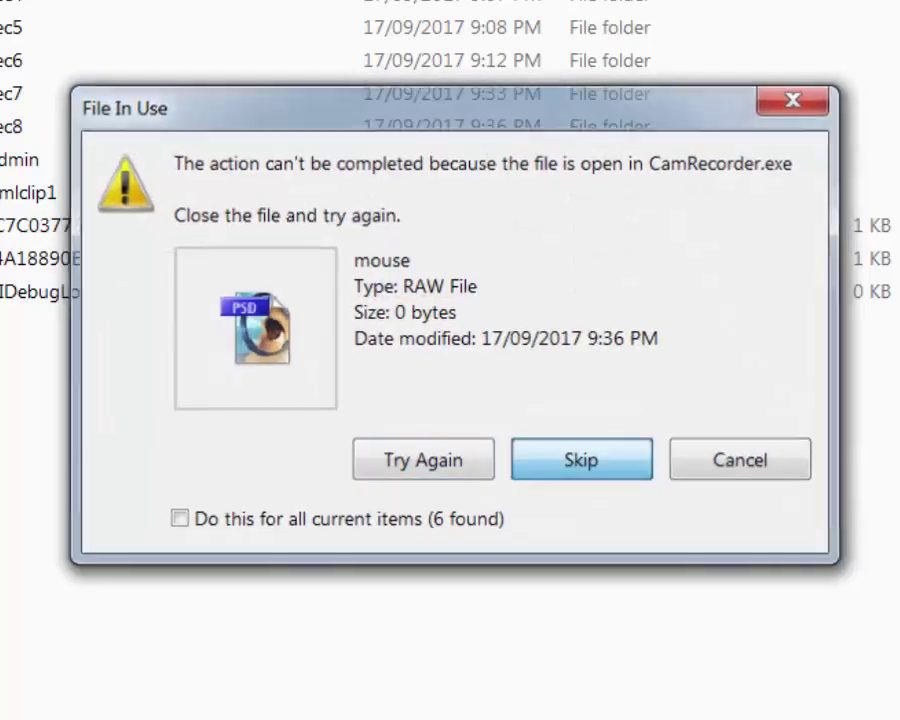
pyautogui.press('Return')
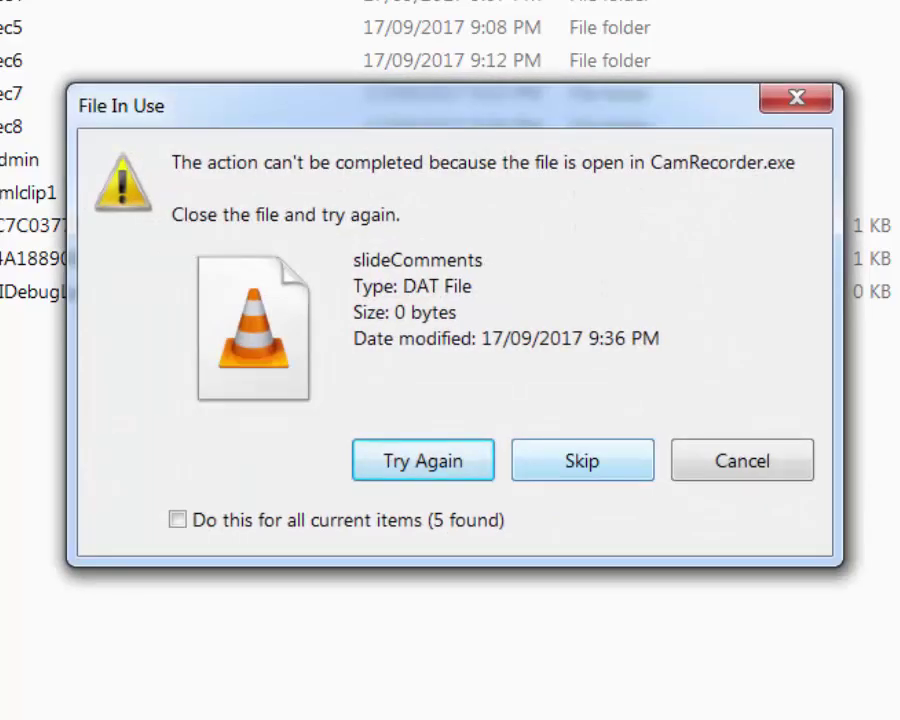
pyautogui.press('Return')
pyautogui.press('Return')
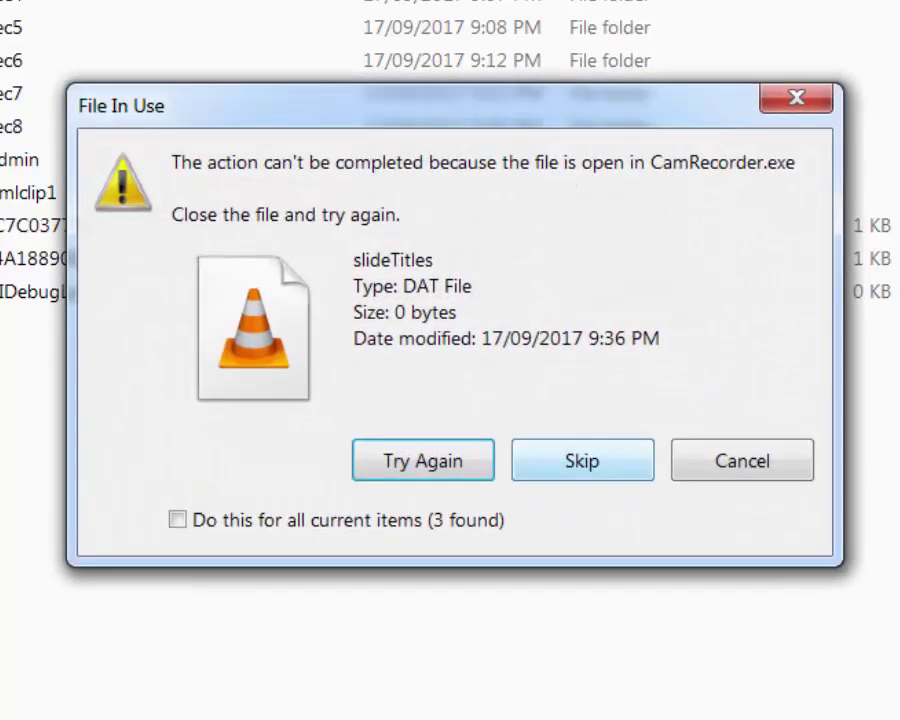
pyautogui.press('Return')
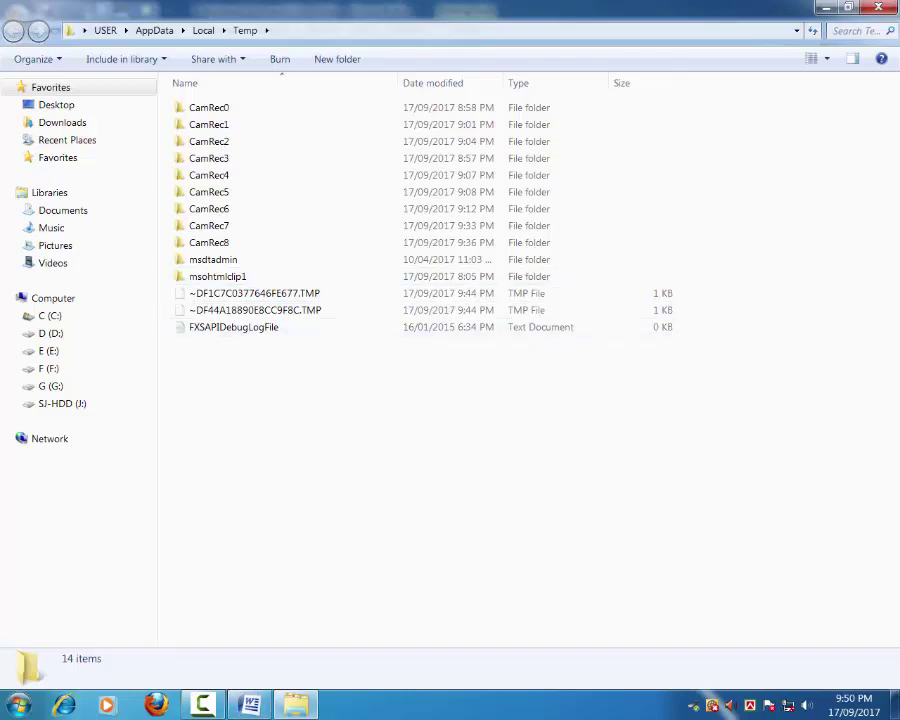
pyautogui.moveTo(203, 705)
pyautogui.hotkey('alt', 'F4')
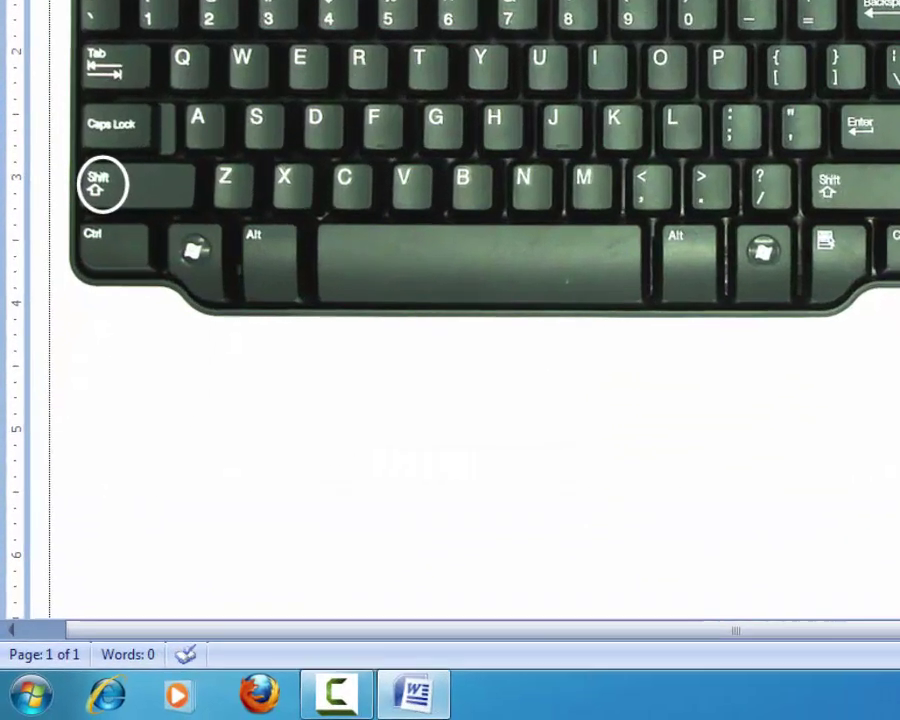
# - Open the Prefetch folder with the Run command prefetch, grant access to it, and permanently delete all of its contents
pyautogui.press('super+r')
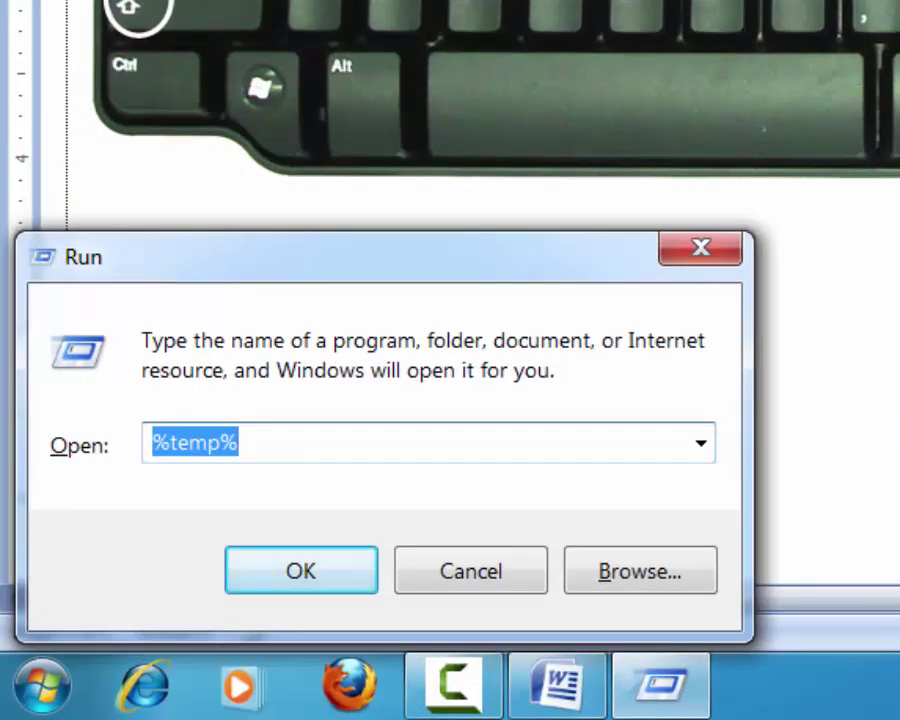
pyautogui.write('p')
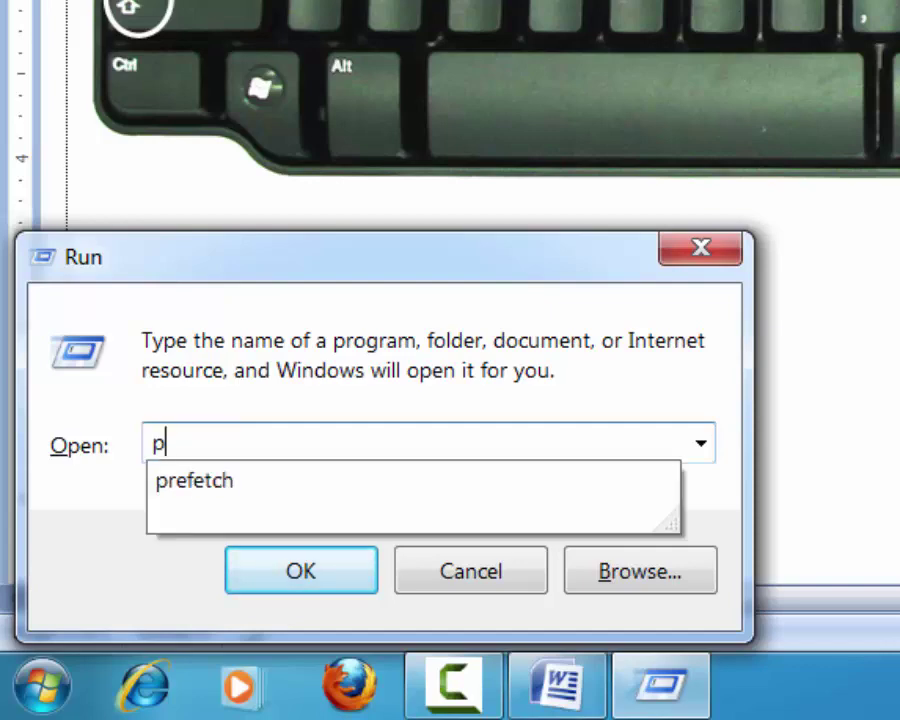
pyautogui.write('refetc')
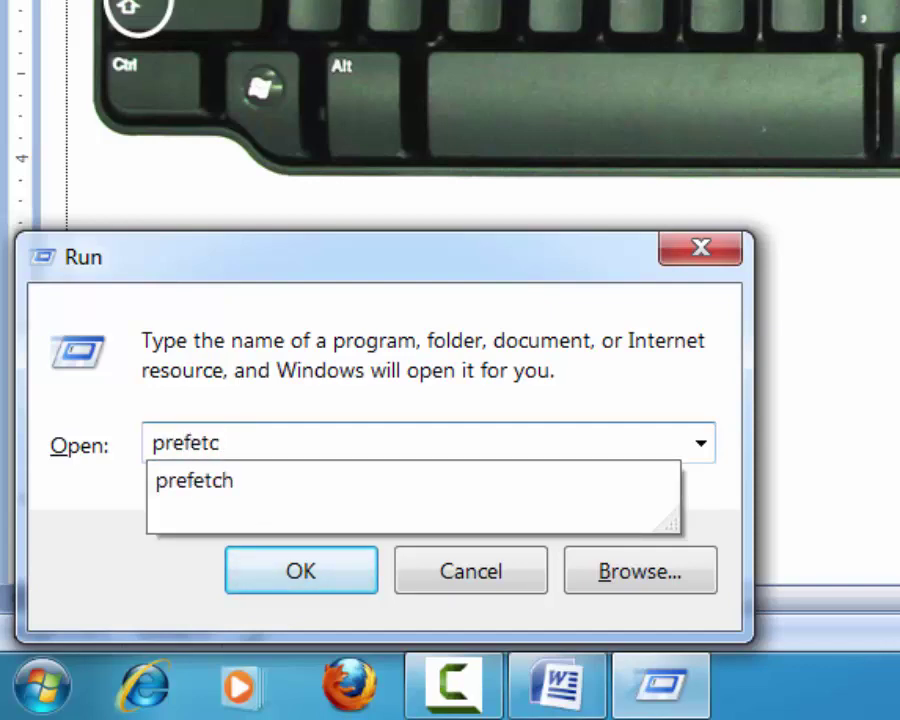
pyautogui.write('h')
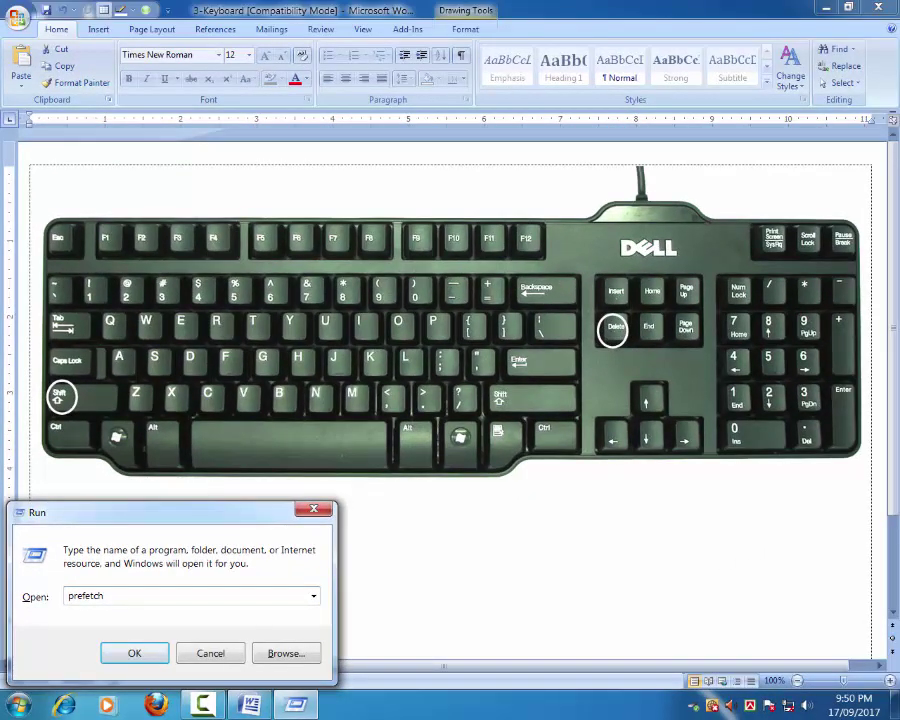
pyautogui.press('Return')
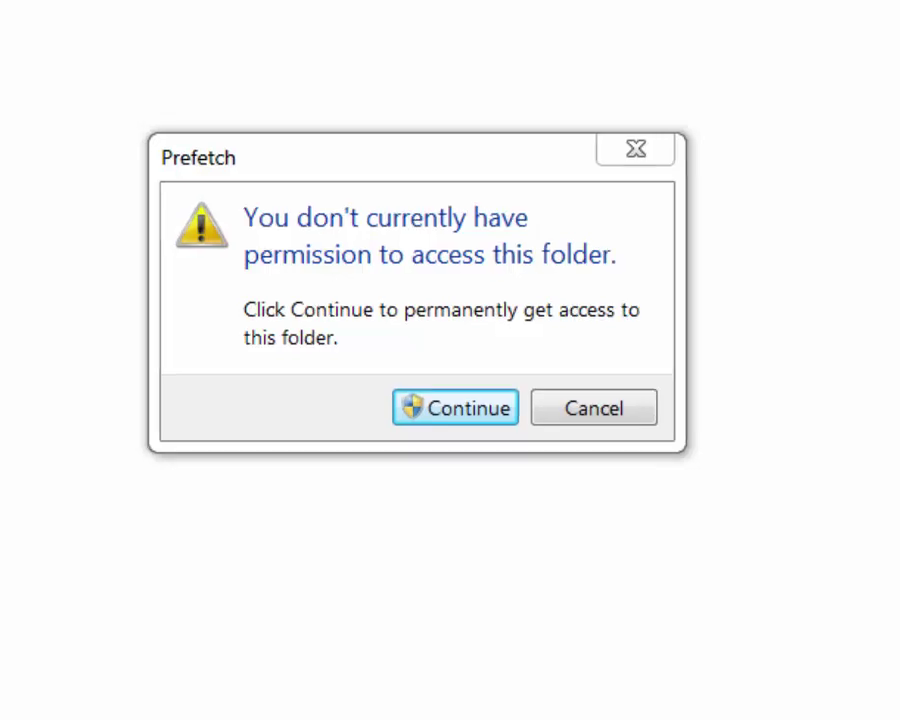
pyautogui.press('Return')
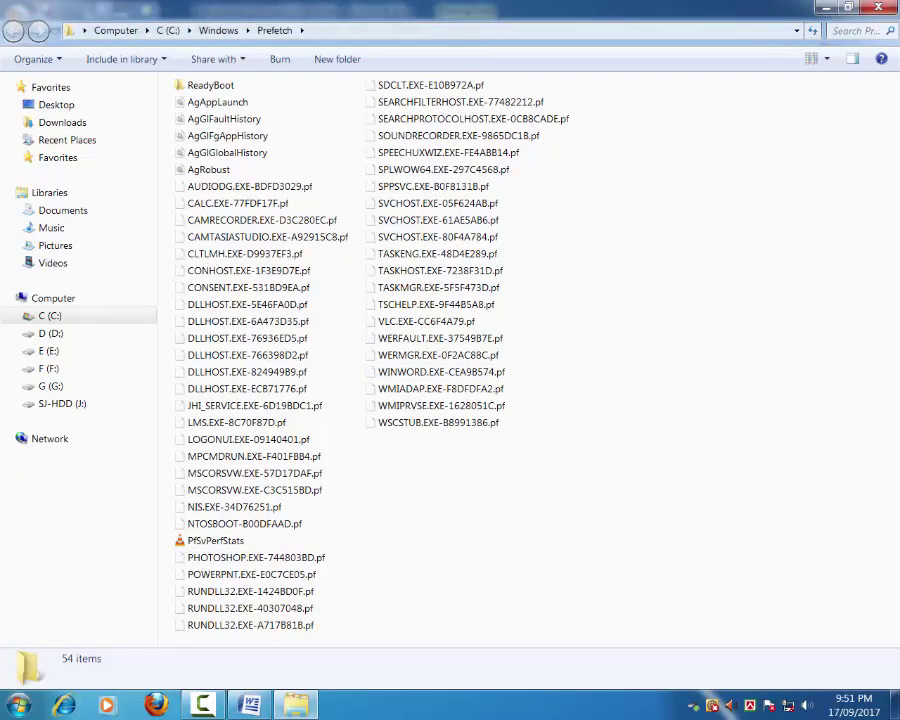
pyautogui.hotkey('ctrl', 'a')
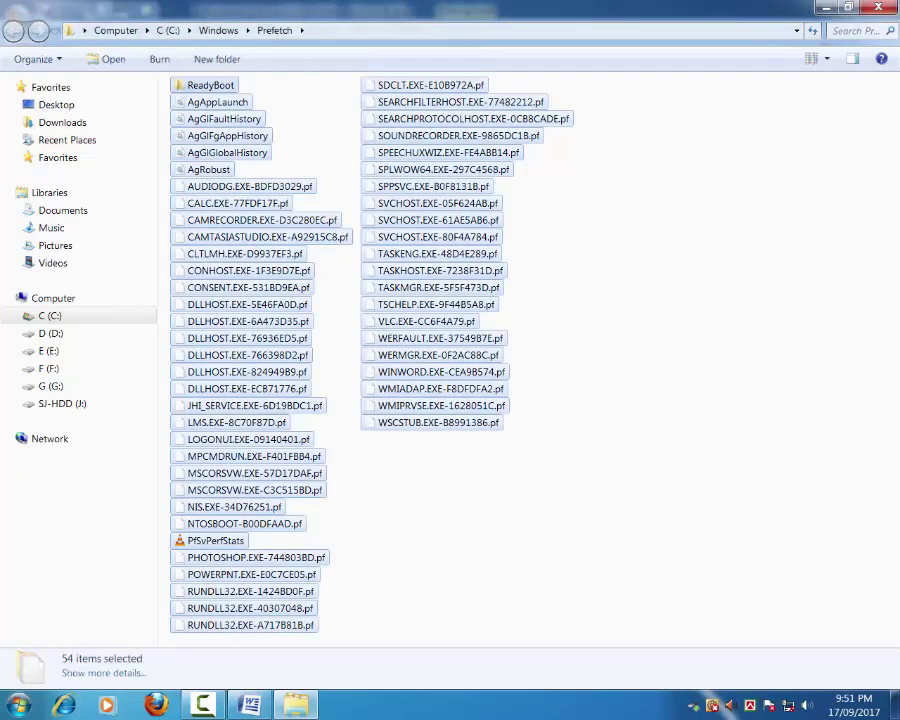
pyautogui.press('Delete')
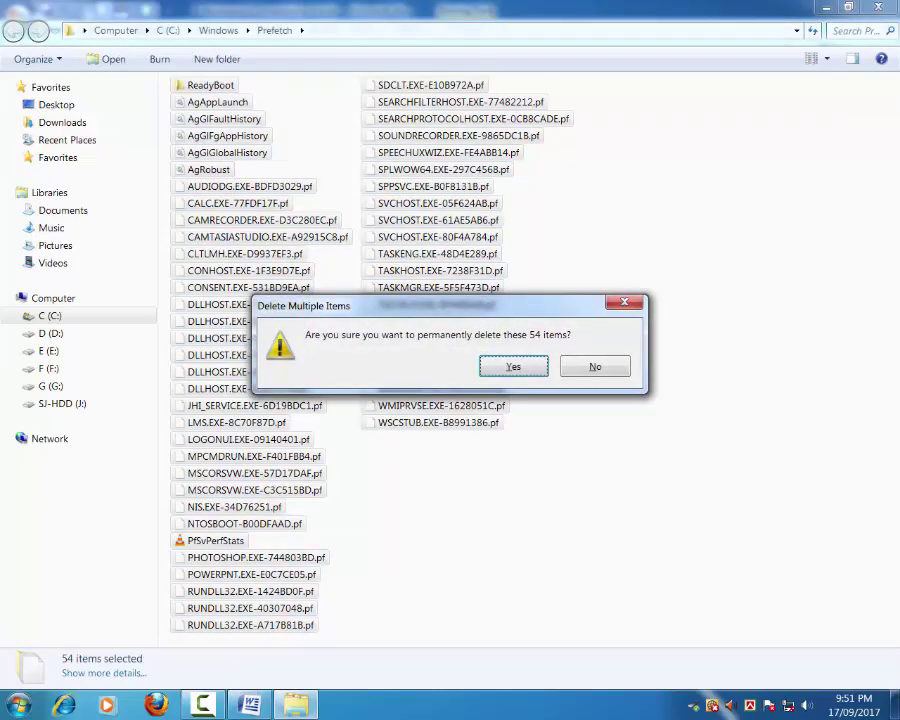
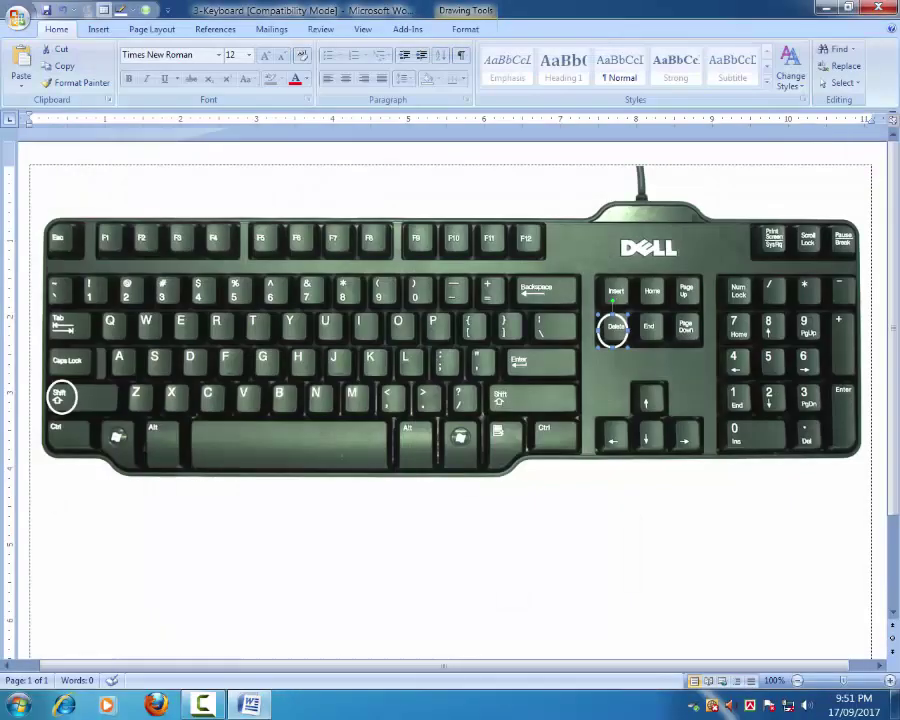
# - Open the Recent folder with the Run command recent, delete all of its shortcuts and close the window
pyautogui.press('super+r')
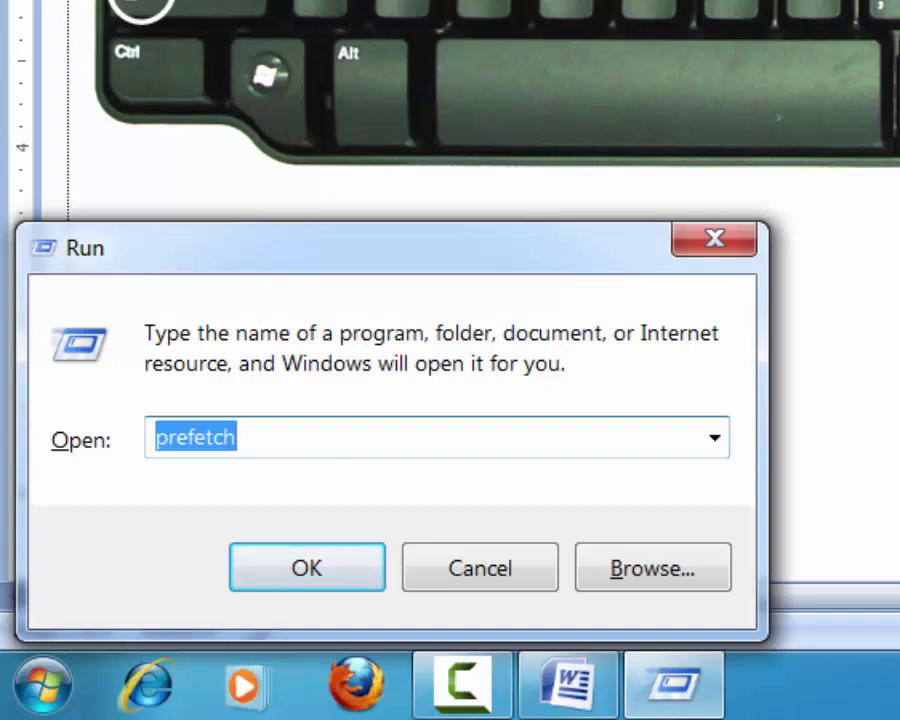
pyautogui.write('rece')
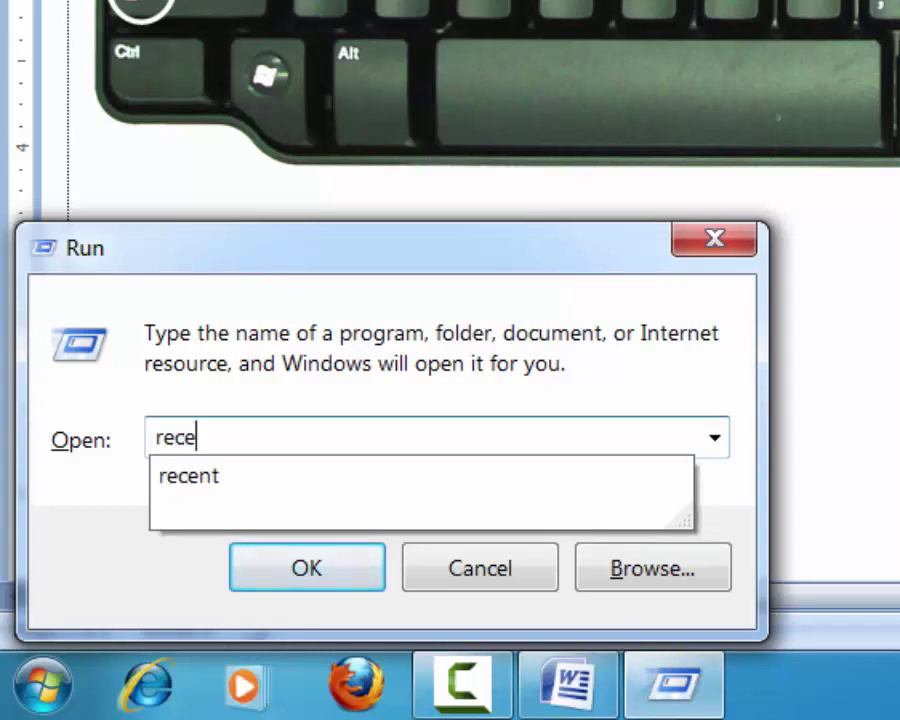
pyautogui.write('nt')
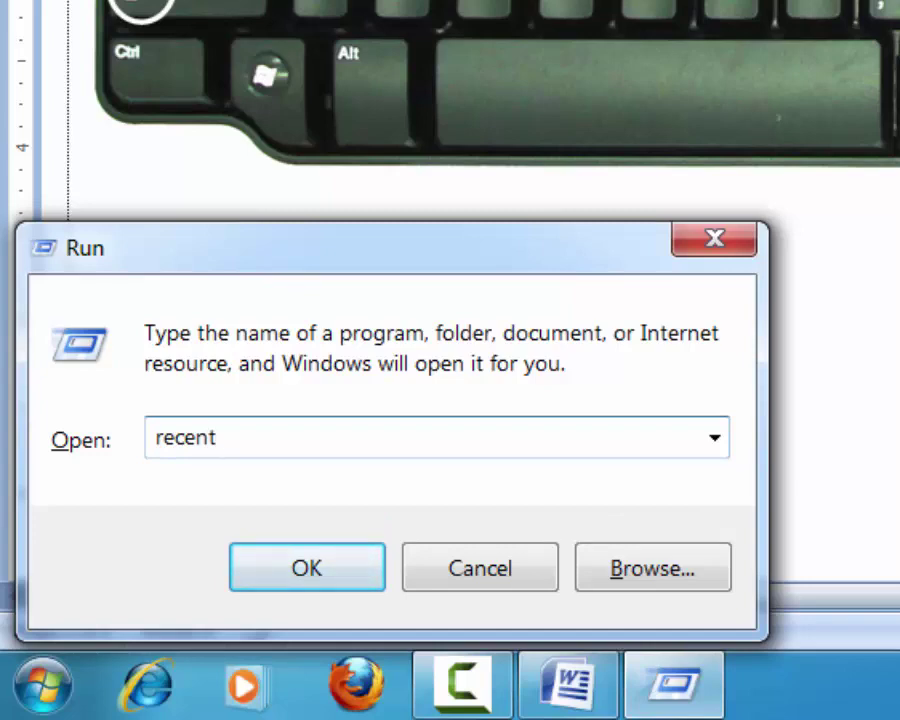
pyautogui.press('Return')
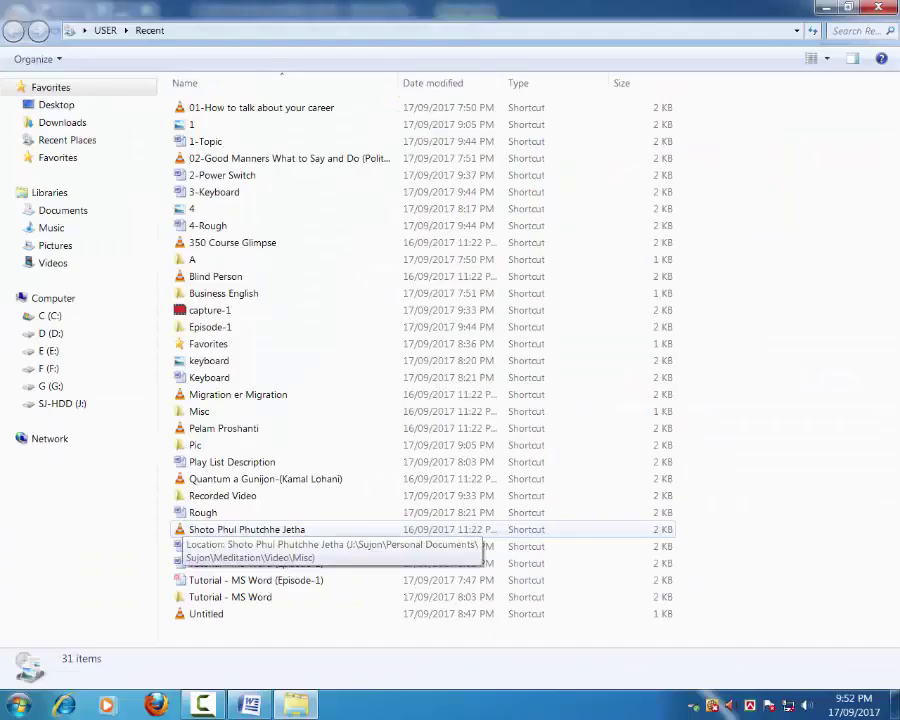
pyautogui.hotkey('ctrl', 'a')
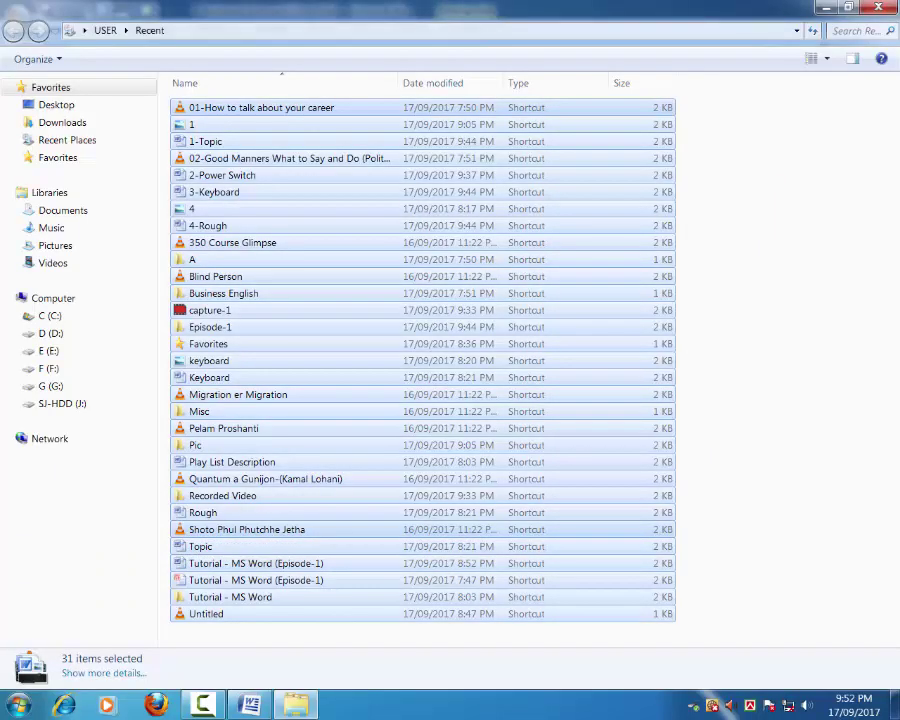
pyautogui.press('Delete')
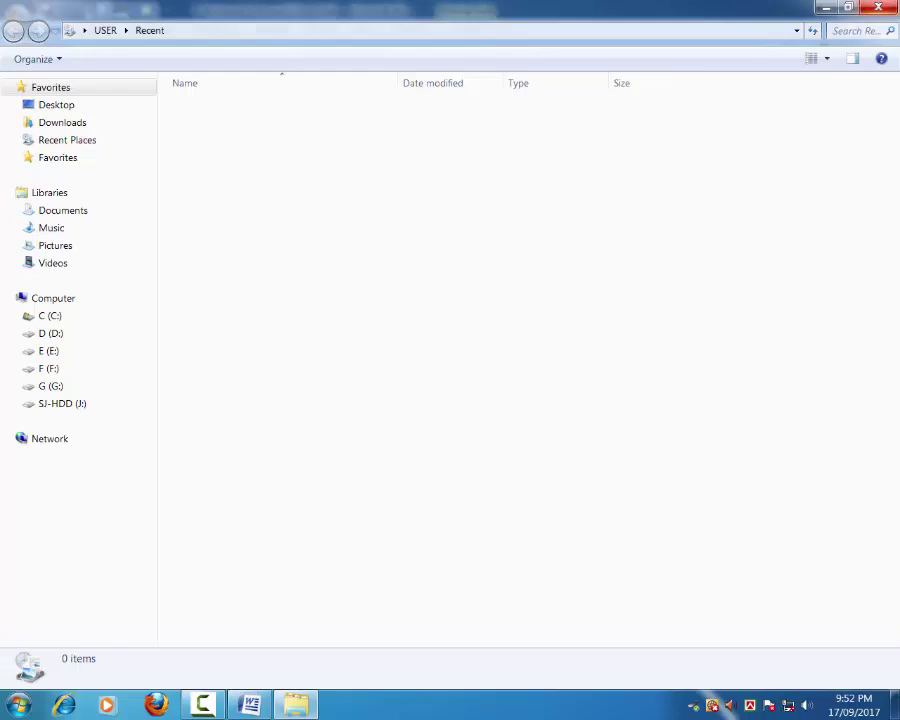
pyautogui.hotkey('alt', 'F4')
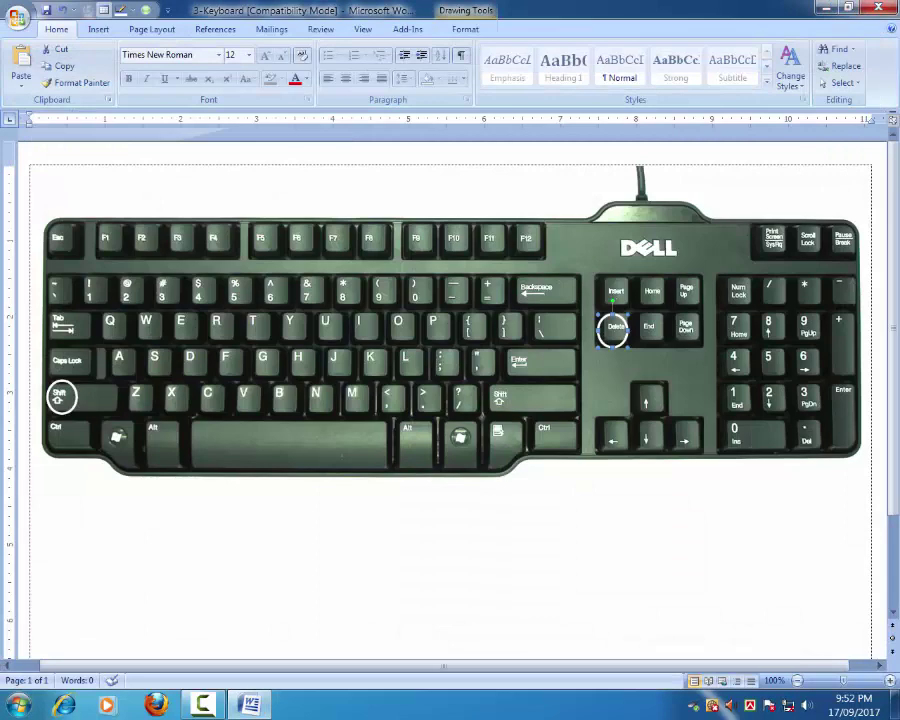
# - Open a Command Prompt window with the Run command cmd
pyautogui.press('super+r')
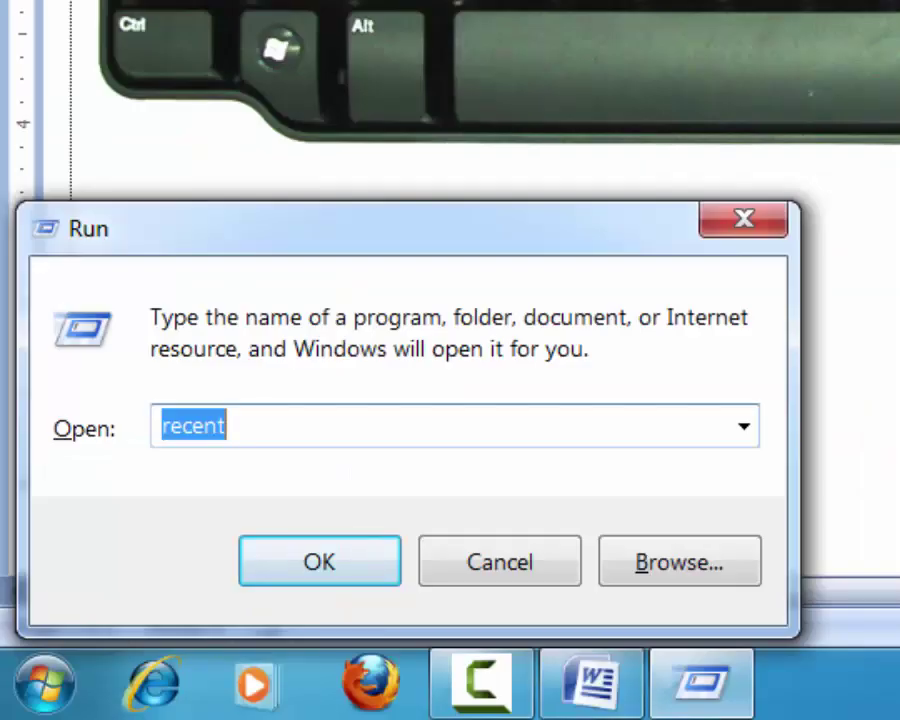
pyautogui.write('cmd')
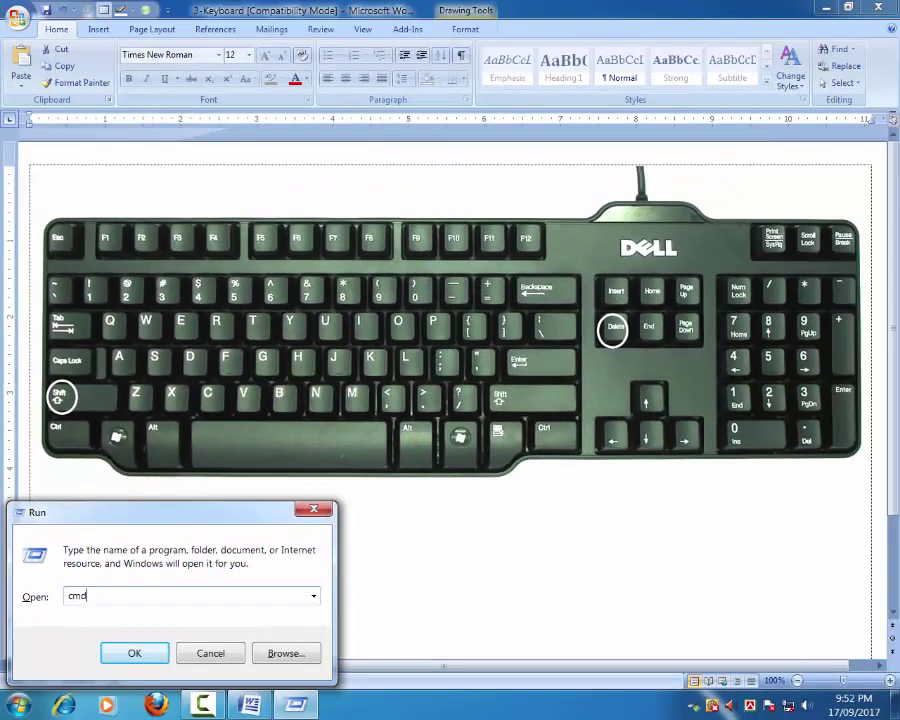
pyautogui.press('Return')
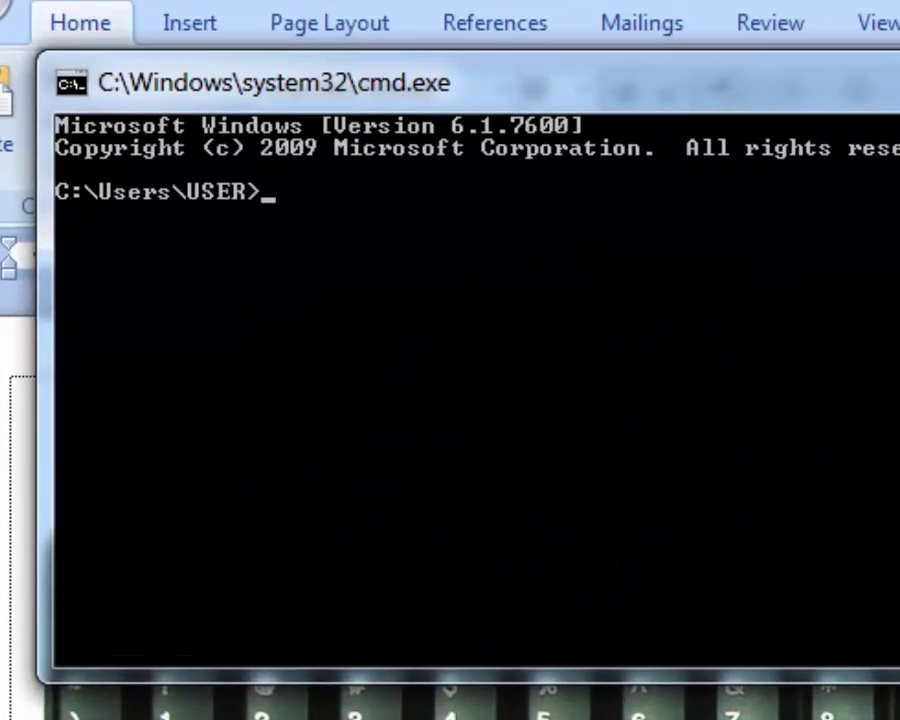
# - Go up to the root of drive C with cd.. entered twice, and clear the console with cls
pyautogui.write('cd..')
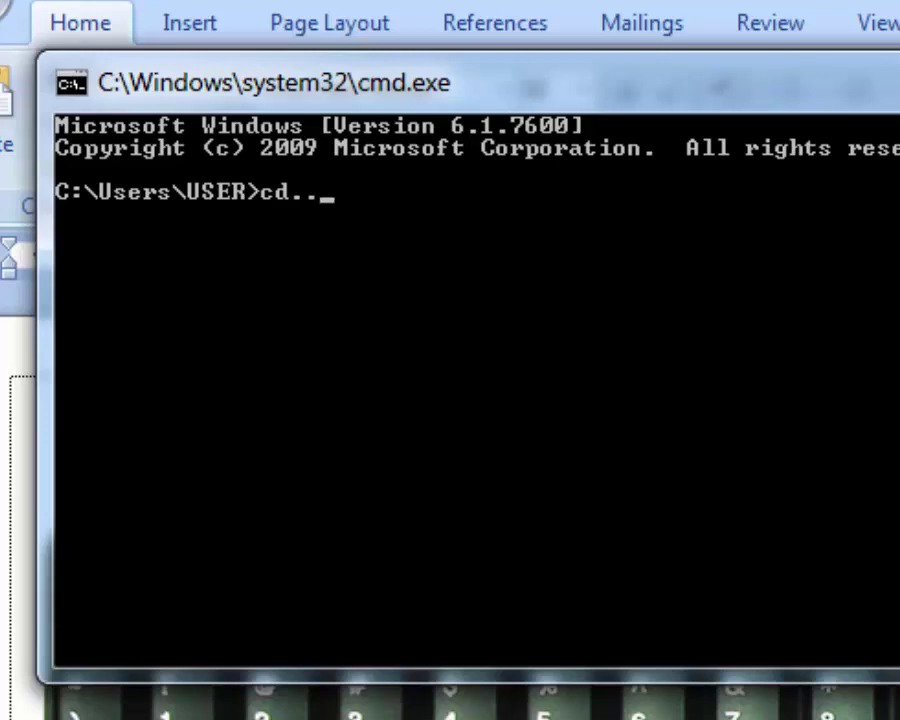
pyautogui.press('Return')
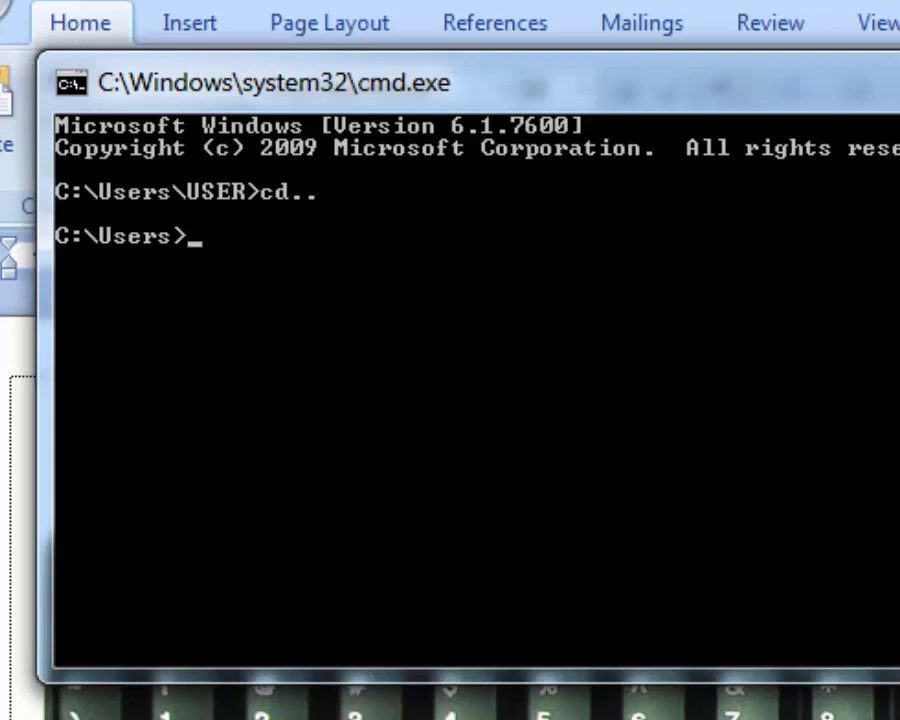
pyautogui.write('cd..')
pyautogui.press('Return')
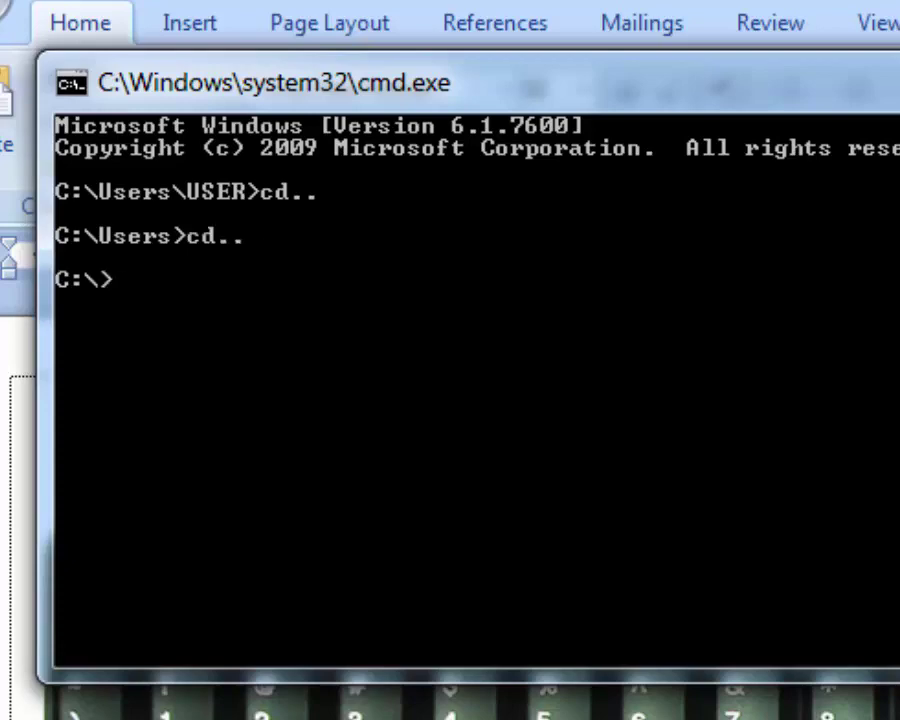
pyautogui.write('cls')
pyautogui.press('Return')
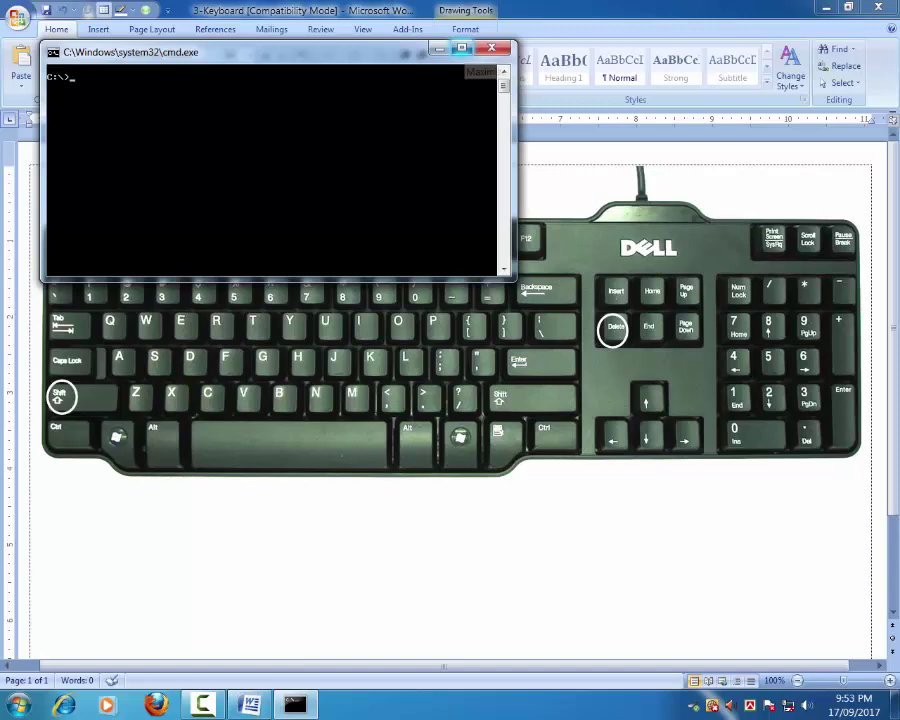
# - Snap the Command Prompt window to the left half of the display and close the 3-Keyboard document without saving its changes
pyautogui.press('super+Left')
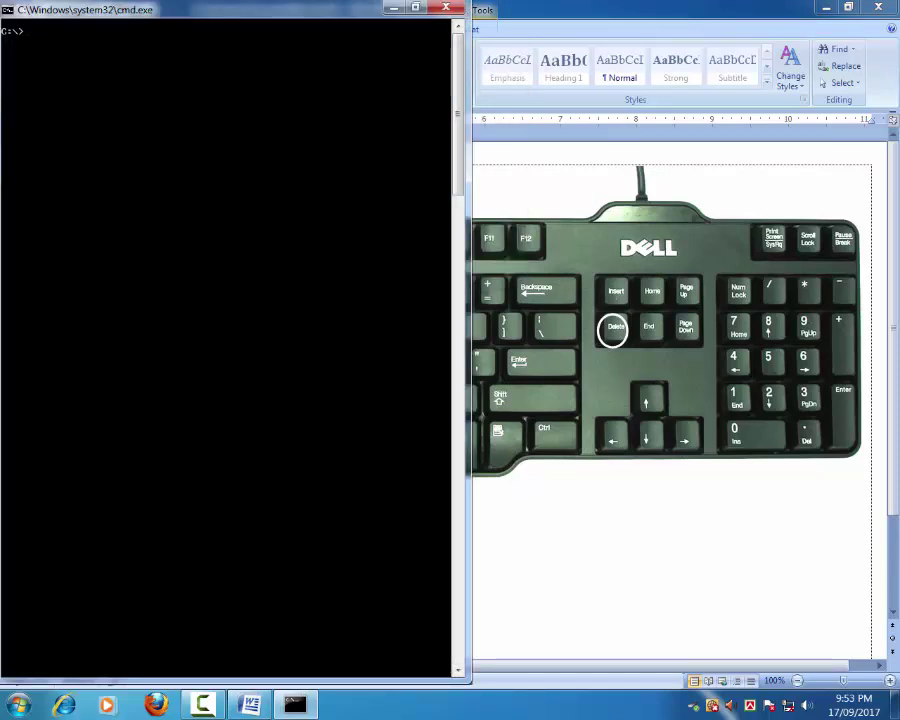
pyautogui.hotkey('alt', 'F4')
pyautogui.hotkey('alt', 'F4')
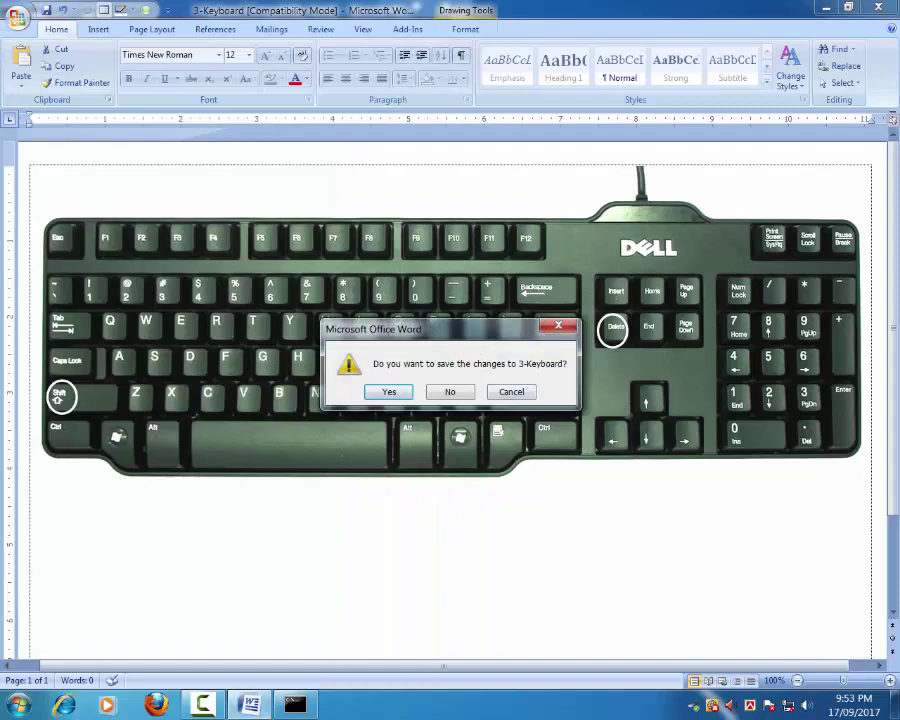
pyautogui.press('n')
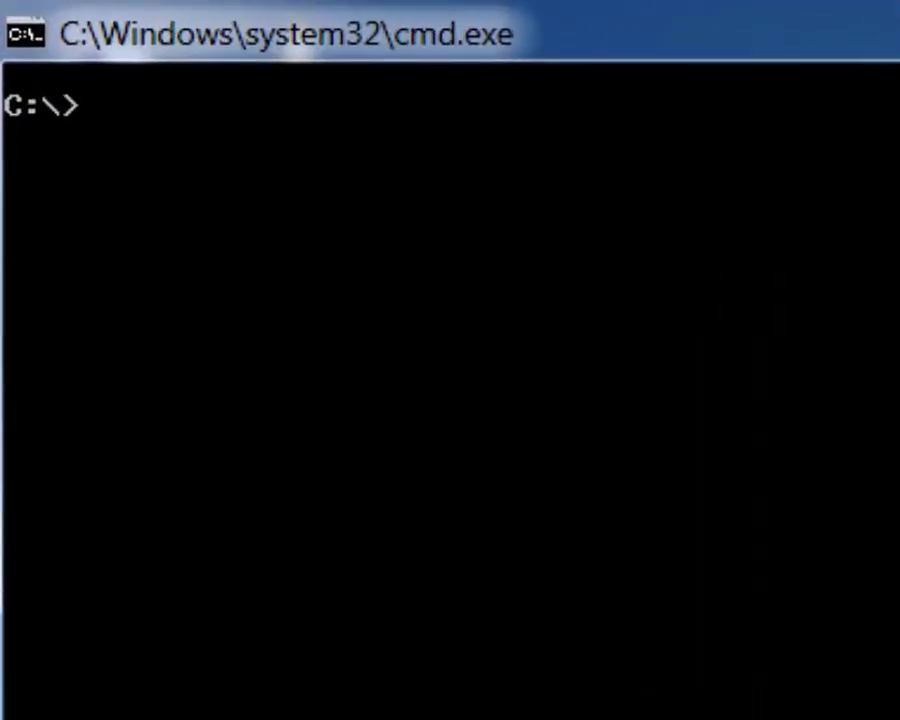
# - Run the tree command from the root of drive C to list its whole folder structure
pyautogui.write('tree')
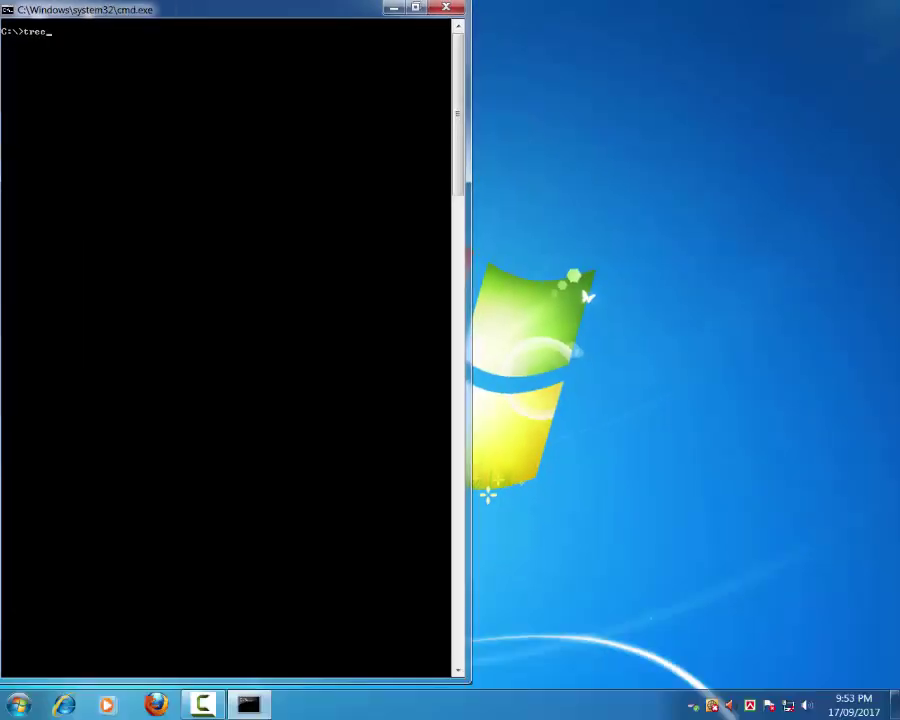
pyautogui.press('Return')
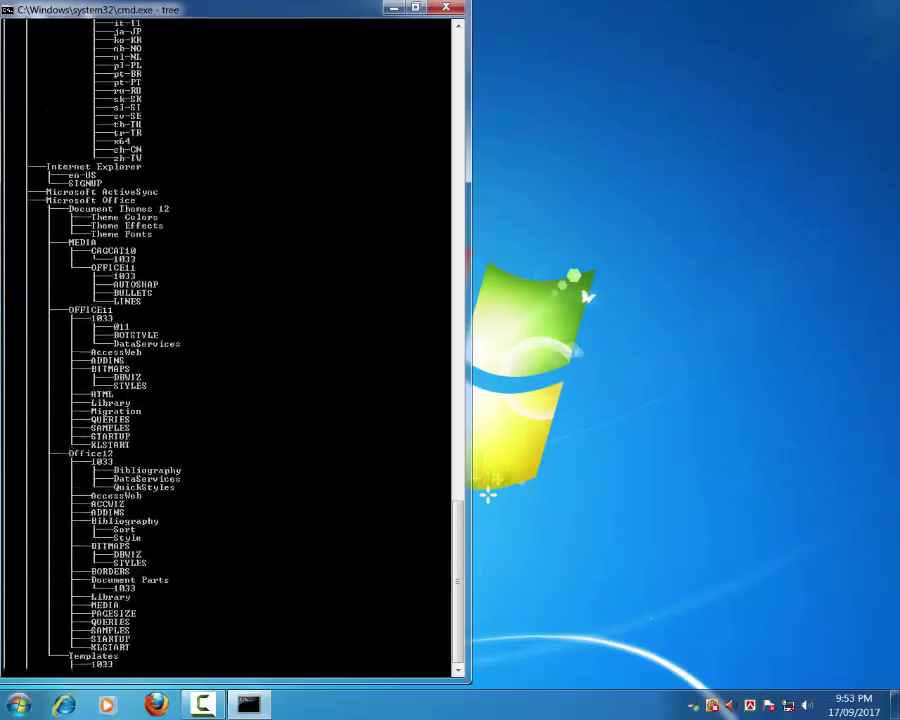